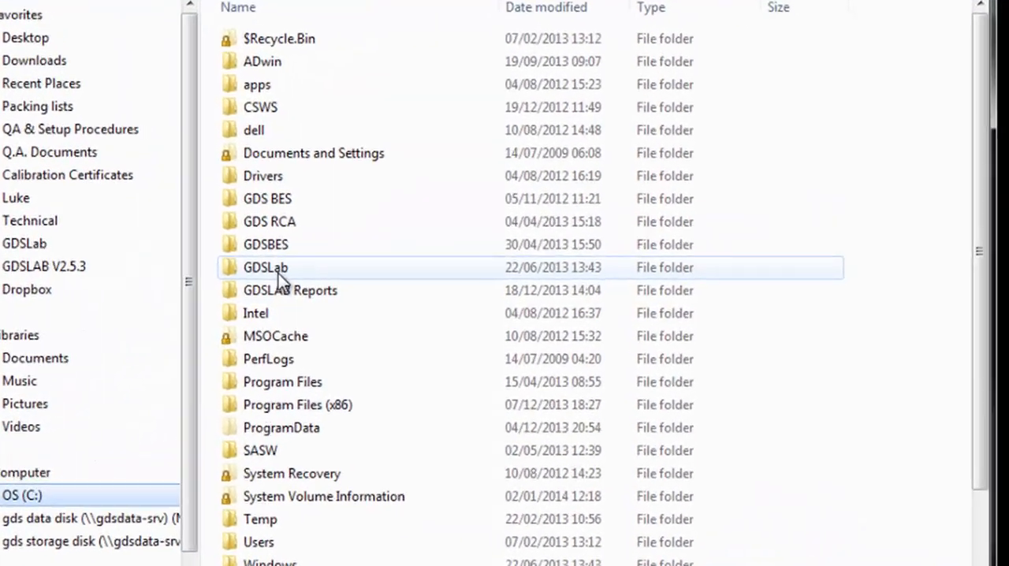
# Locate the station files GDSAOS_oedcalc_Mahr_St1.ini and GDSAOS_oedcalc_Mahr_St2.ini in the GDSLab folder on drive C, then close the folder.
pyautogui.doubleClick(413, 277)
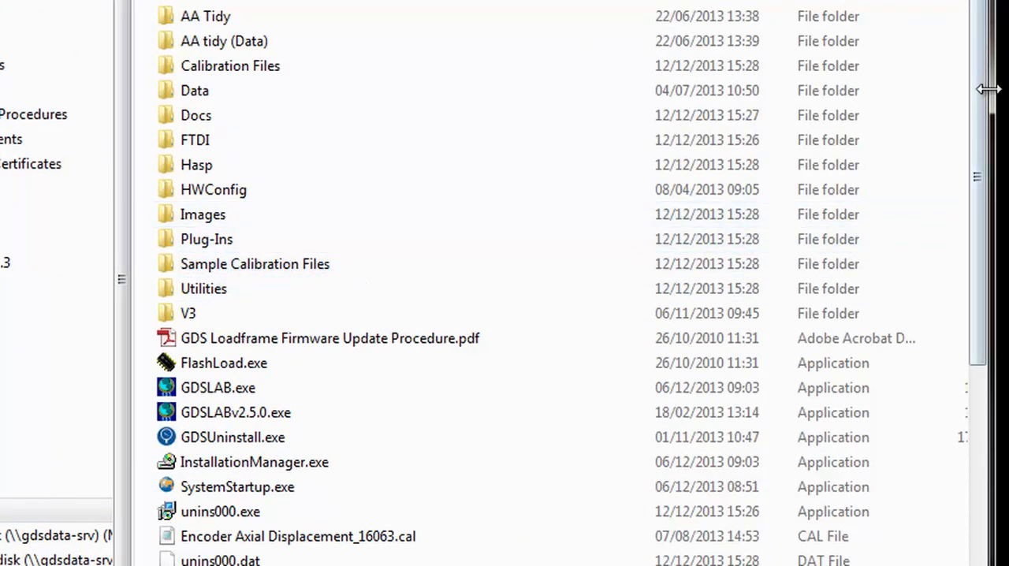
pyautogui.moveTo(973, 86); pyautogui.dragTo(964, 184)
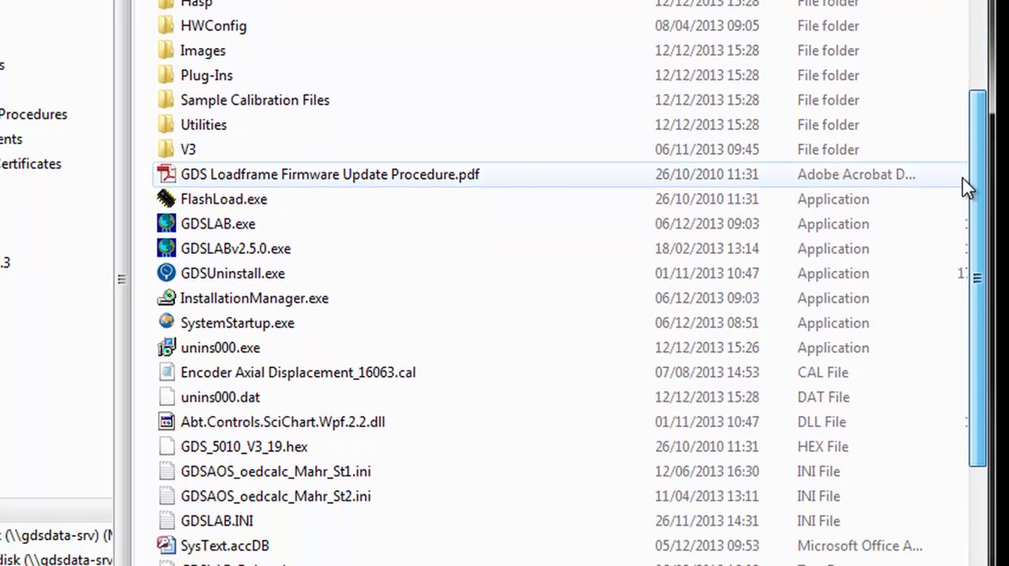
pyautogui.click(382, 471)
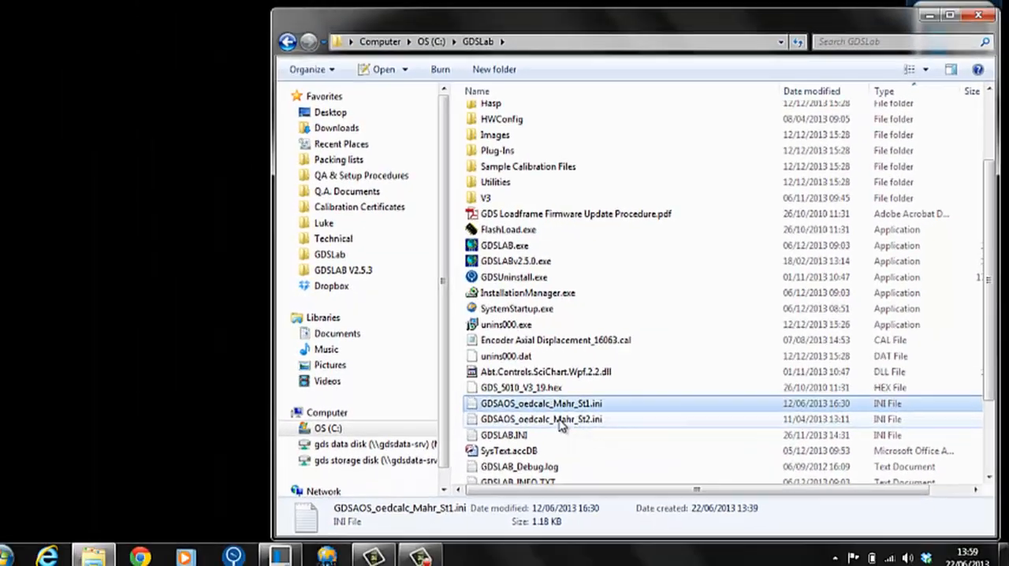
pyautogui.click(203, 499)
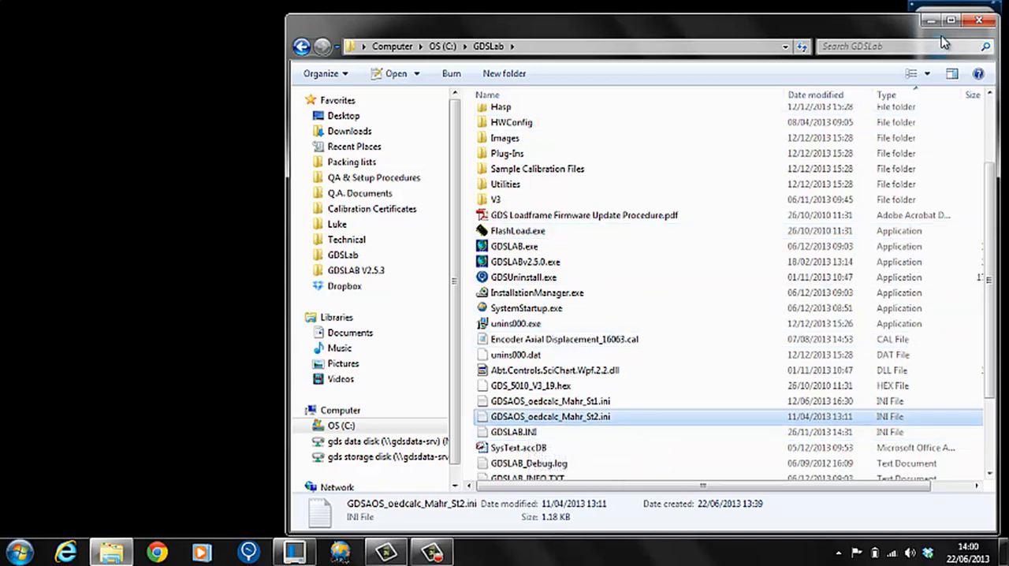
pyautogui.click(979, 19)
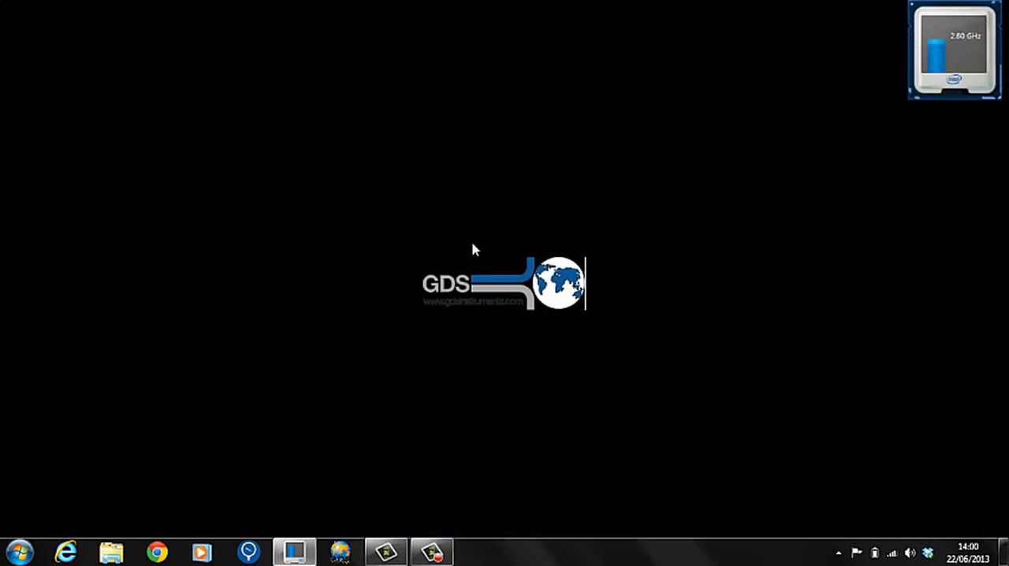
# Launch GDSLab and create Station 1 from the configuration GDSAOS_oedcalc_Mahr_St1.ini, enabling the option to always start with this file.
pyautogui.click(340, 554)
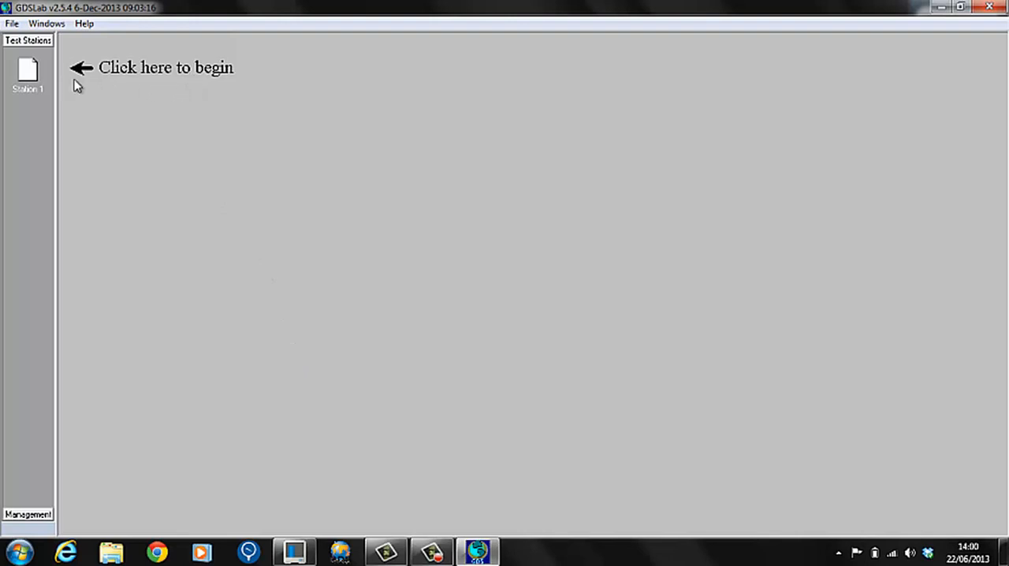
pyautogui.rightClick(30, 70)
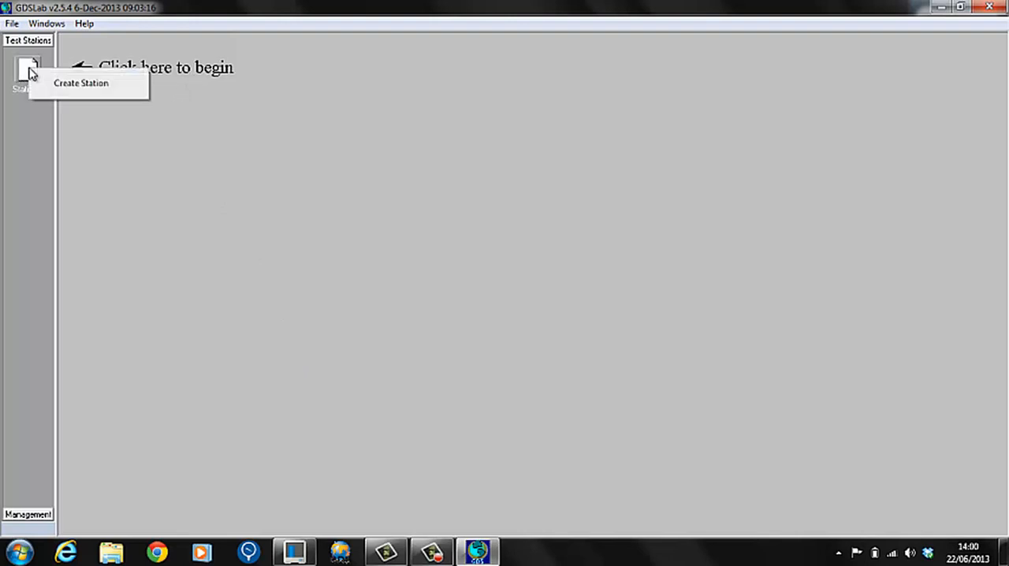
pyautogui.click(80, 86)
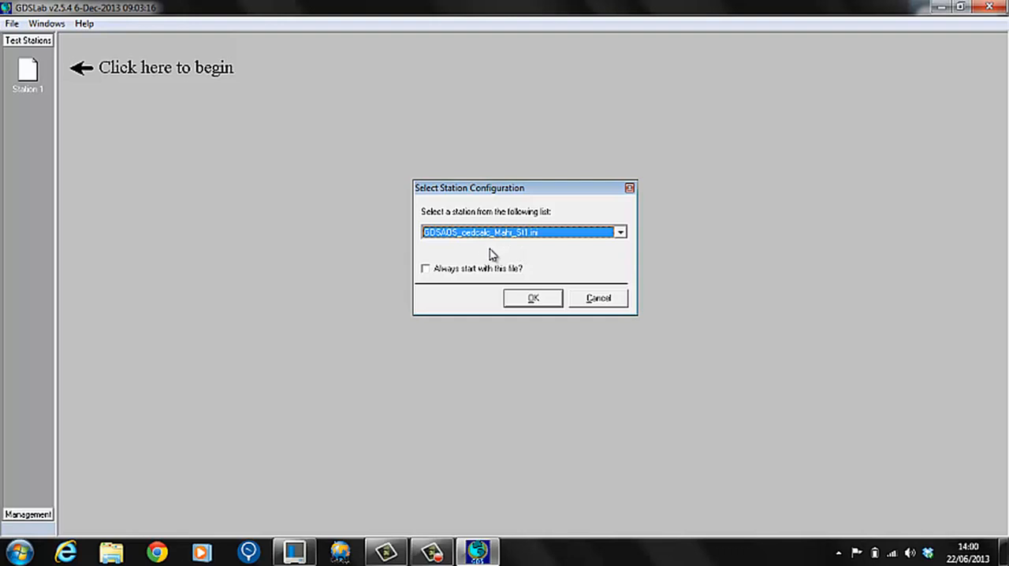
pyautogui.click(427, 270)
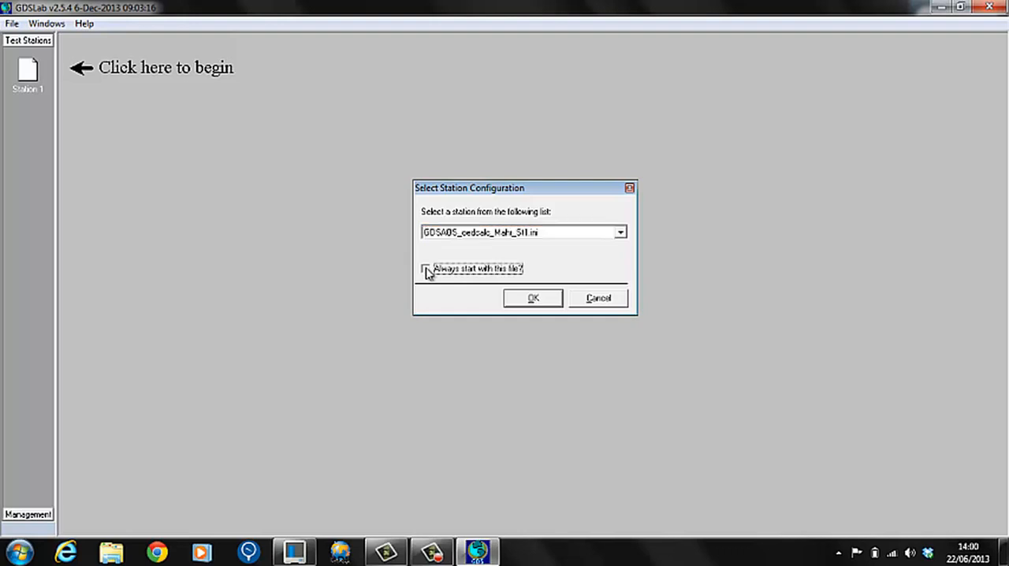
pyautogui.click(530, 299)
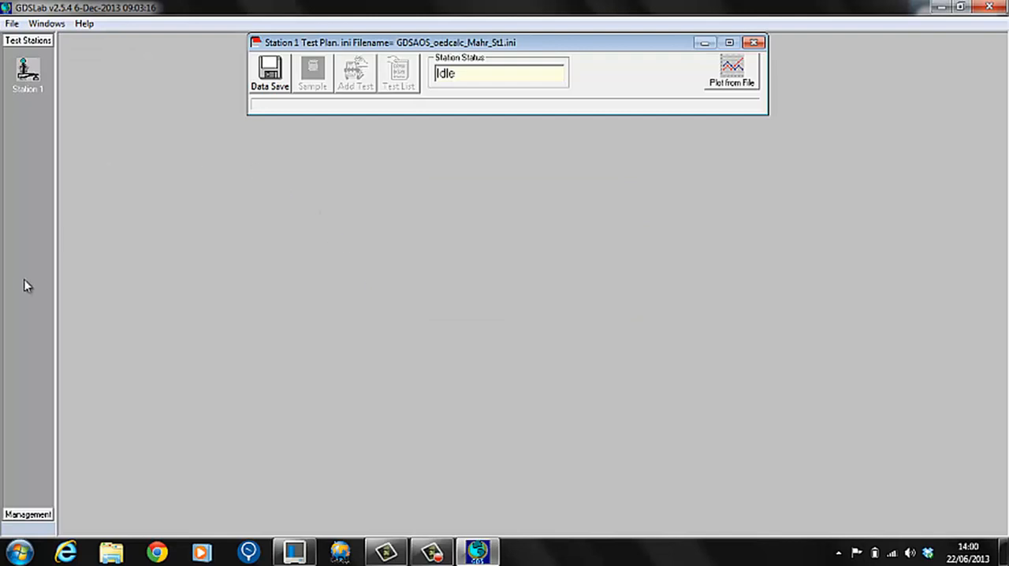
# Open the station's object display and connect St1 Oedometer Frame to the available GDS AOS (Dipsy+ Issue A rev. 0) USB device.
pyautogui.click(31, 514)
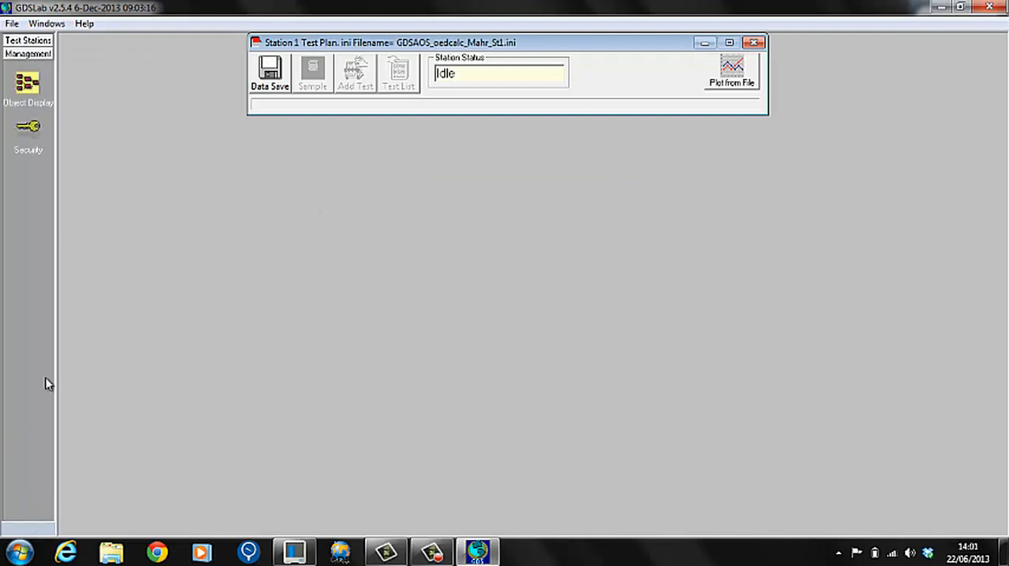
pyautogui.click(31, 99)
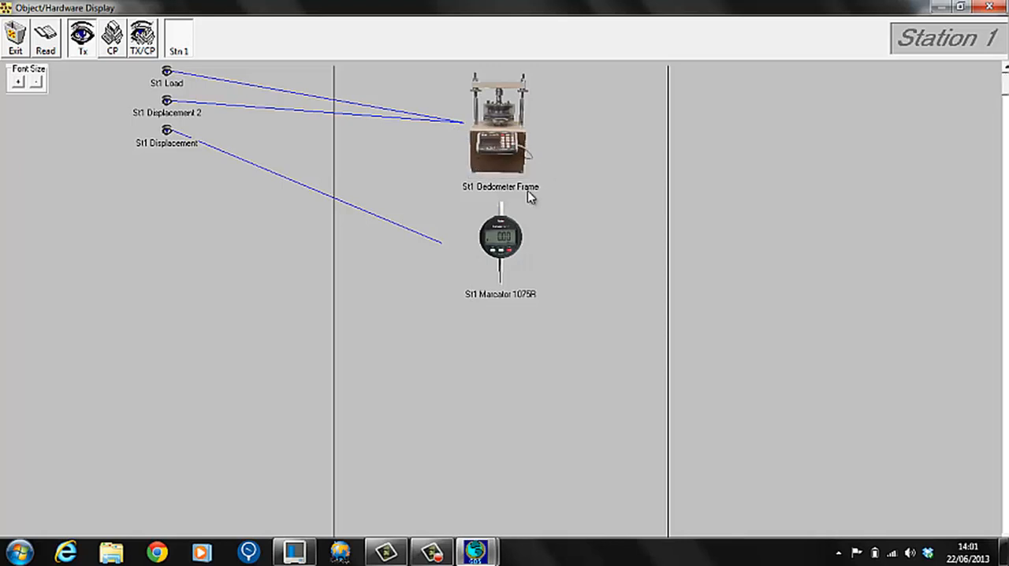
pyautogui.click(503, 155)
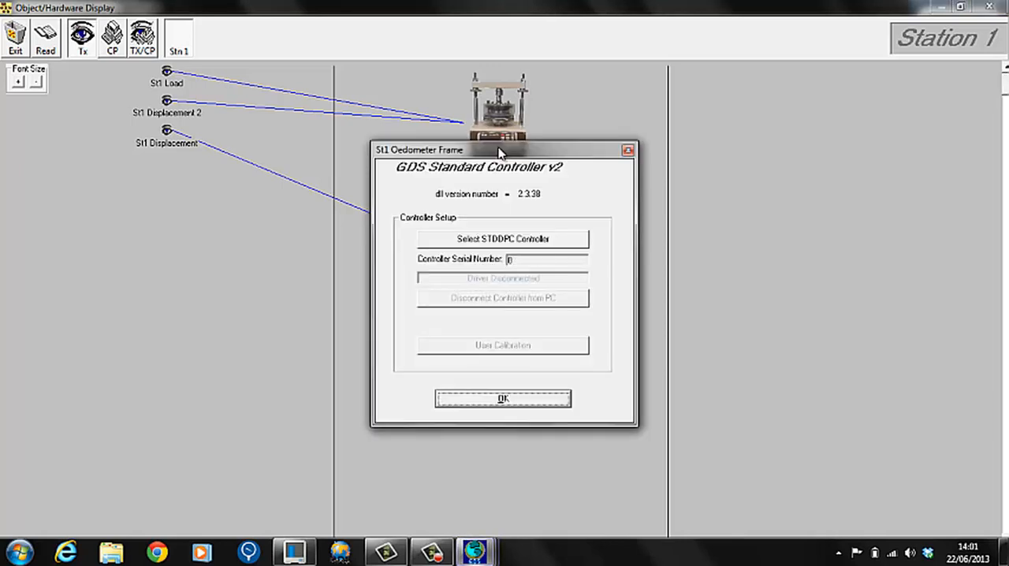
pyautogui.click(485, 241)
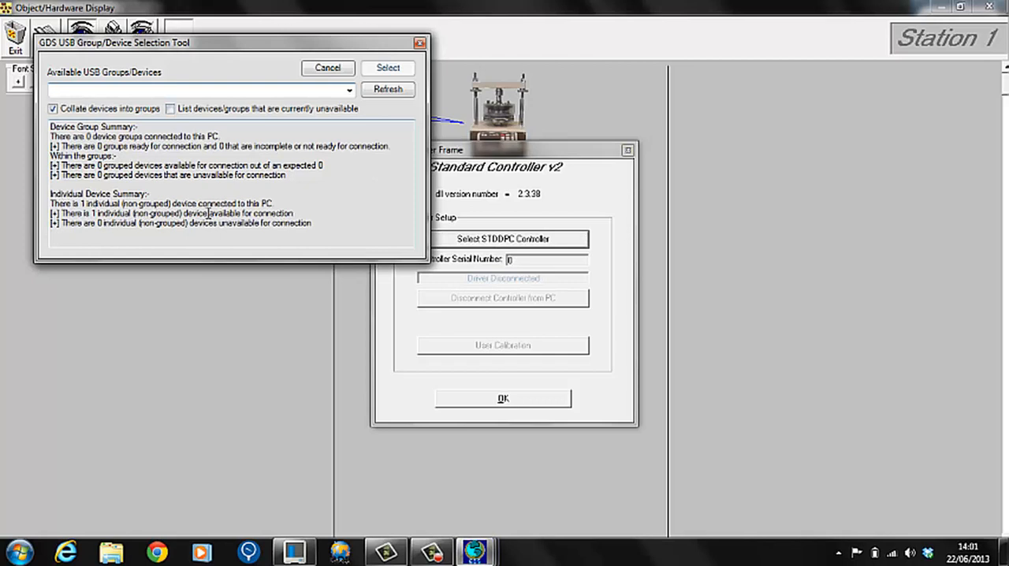
pyautogui.click(349, 90)
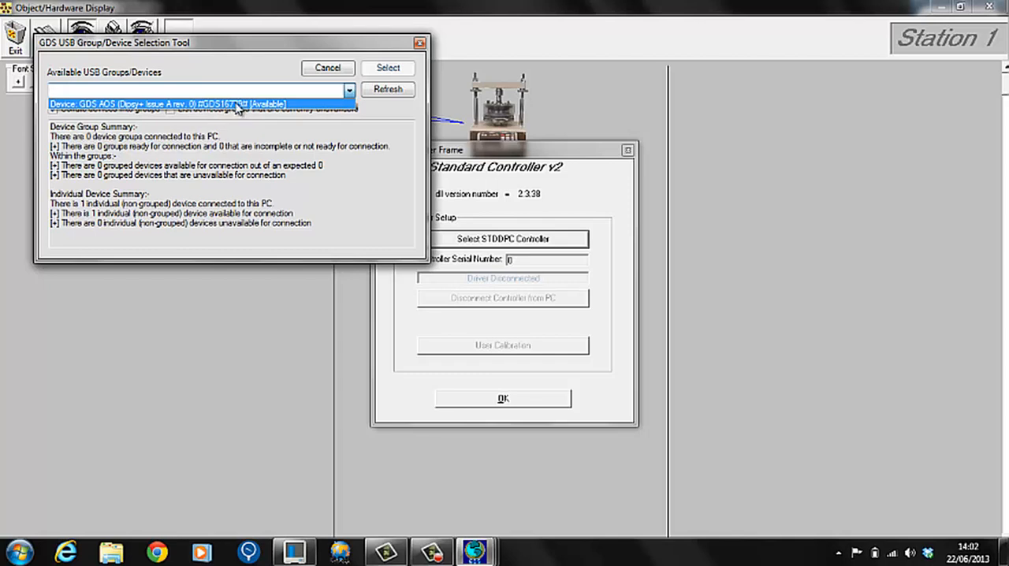
pyautogui.click(236, 103)
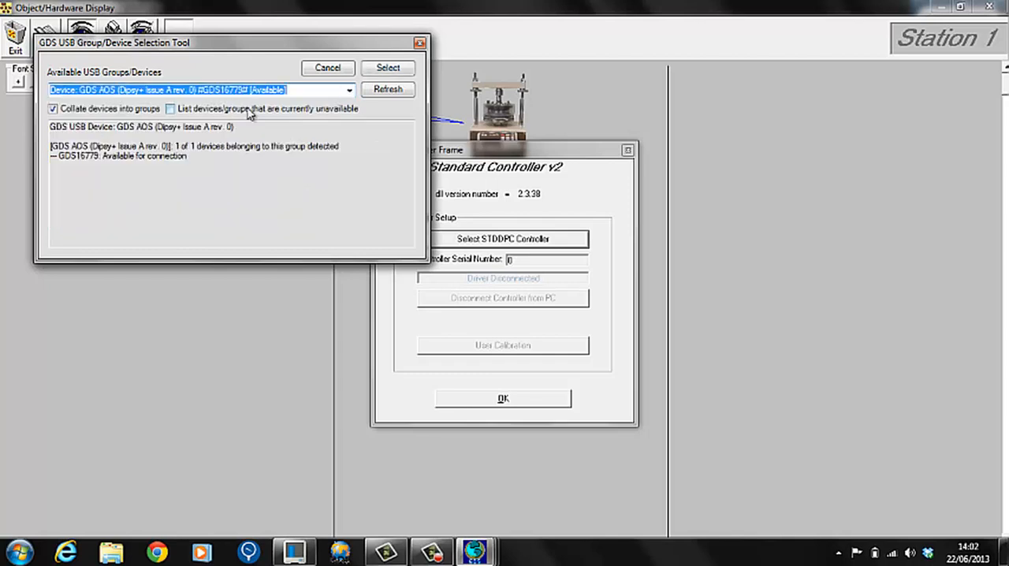
pyautogui.click(397, 69)
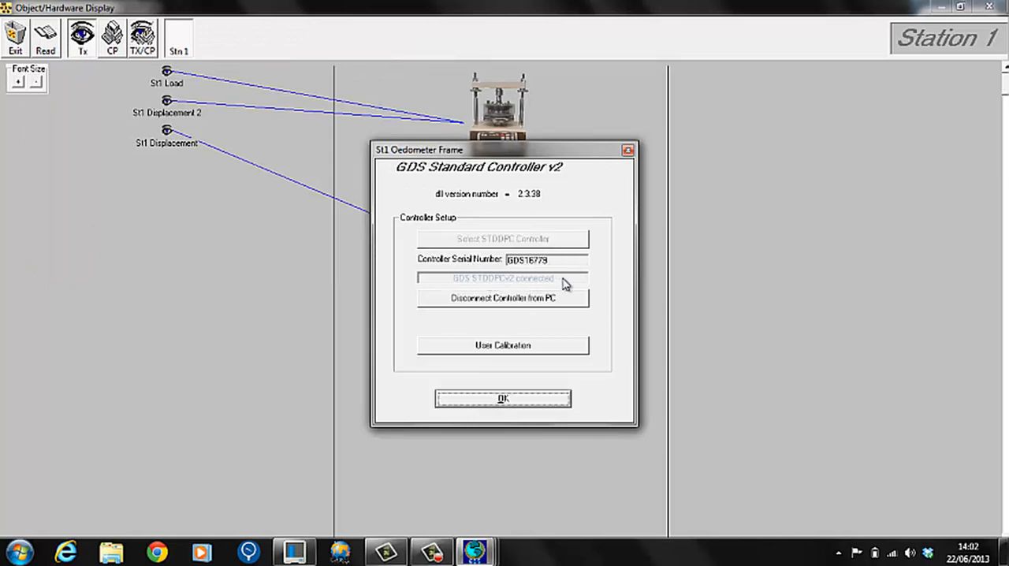
pyautogui.click(532, 408)
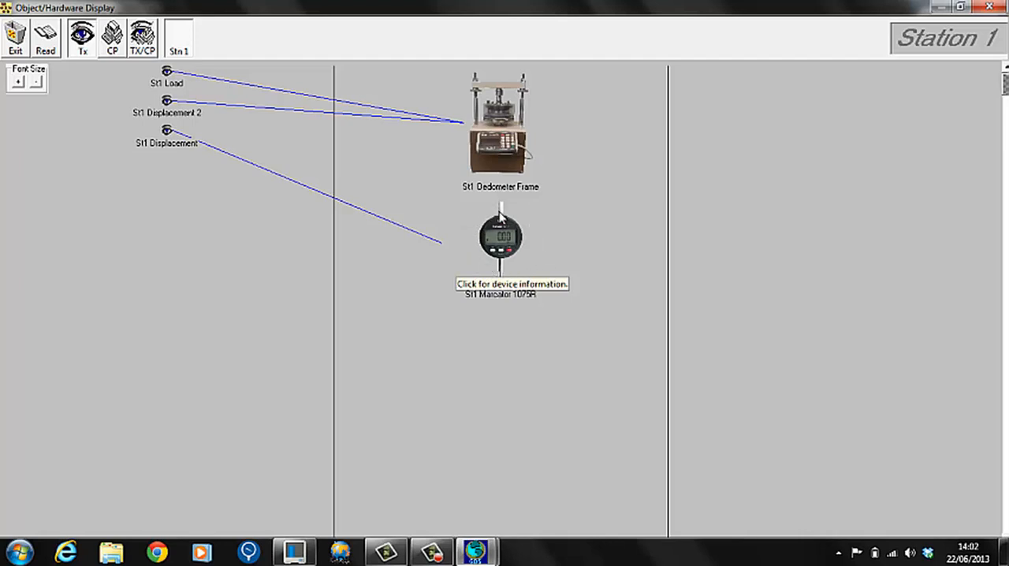
# Connect the St1 Marcator 1075R gauge to the device MAWJFFEF and close its driver settings.
pyautogui.click(506, 249)
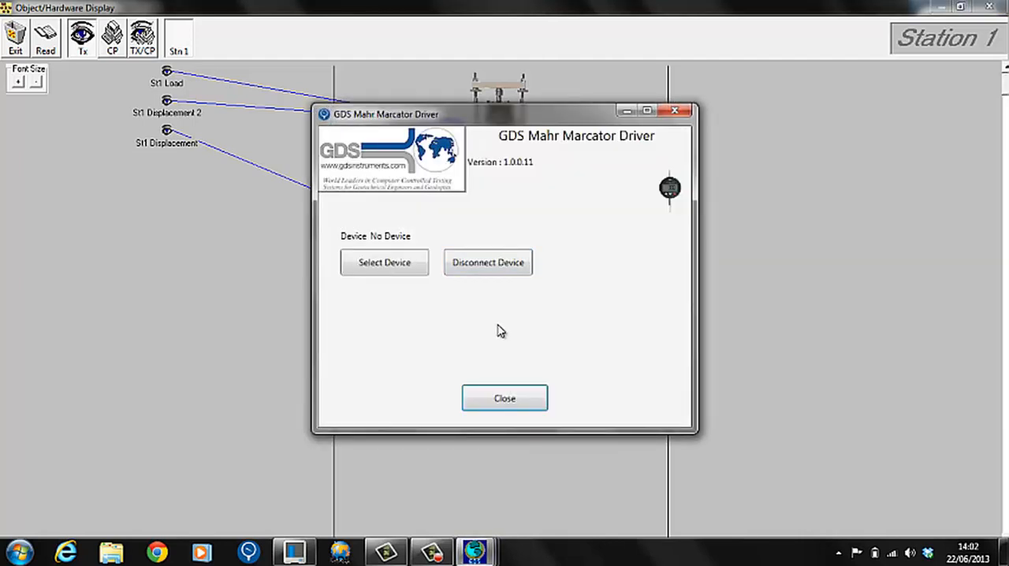
pyautogui.click(416, 271)
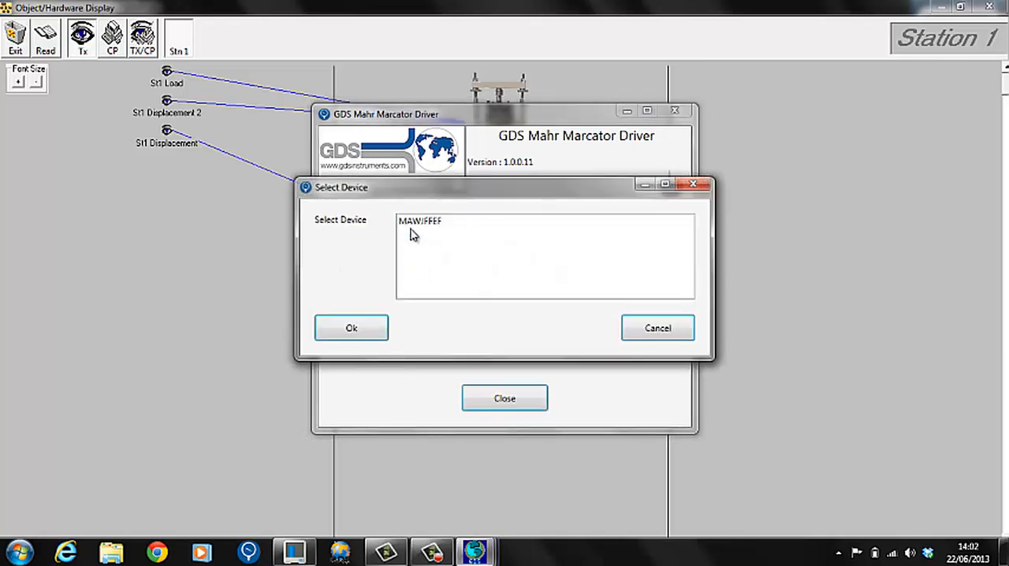
pyautogui.click(412, 224)
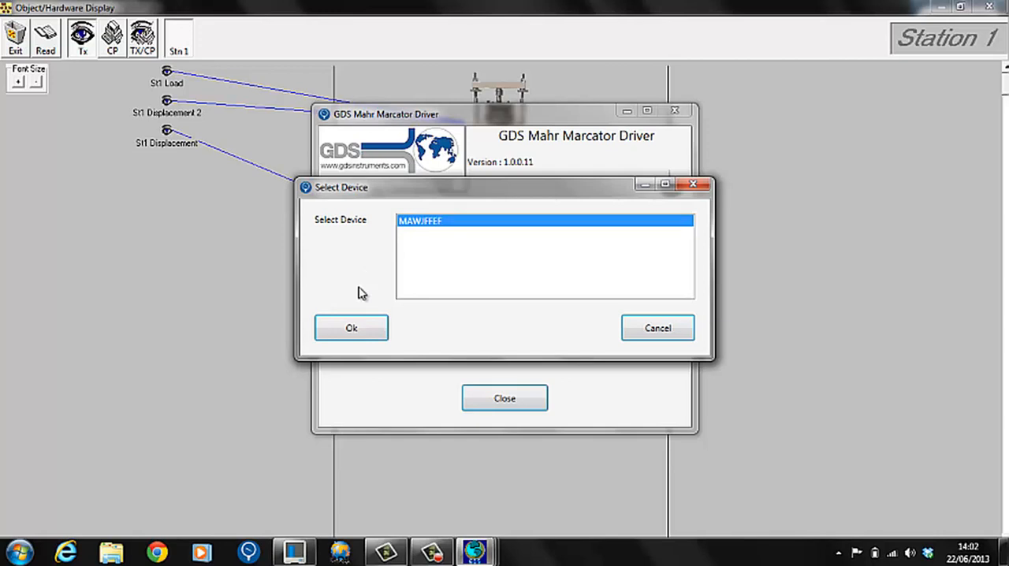
pyautogui.click(352, 328)
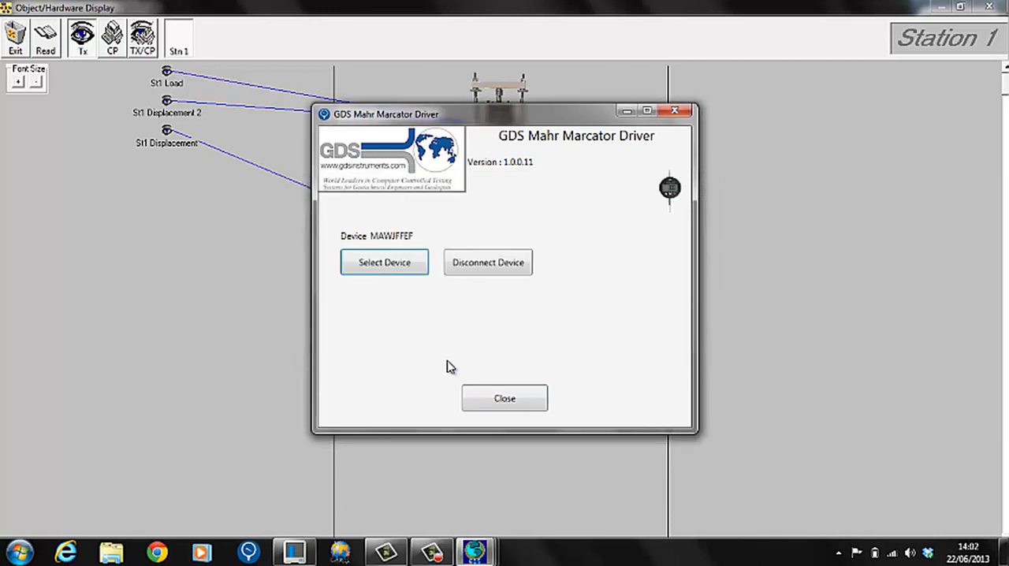
pyautogui.click(491, 400)
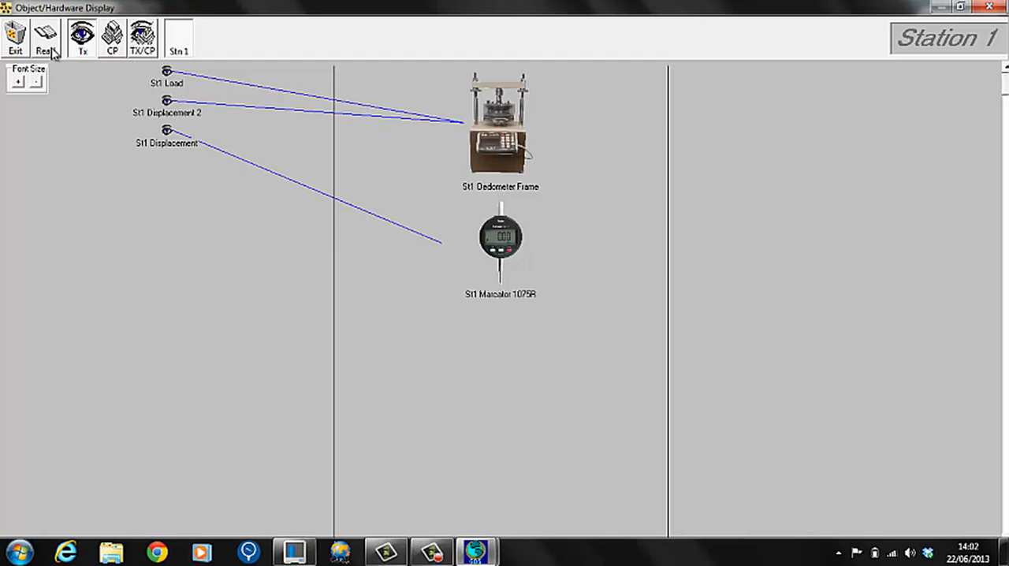
# Read the live transducer values and display both transducers and control parameters in the hardware view.
pyautogui.click(52, 51)
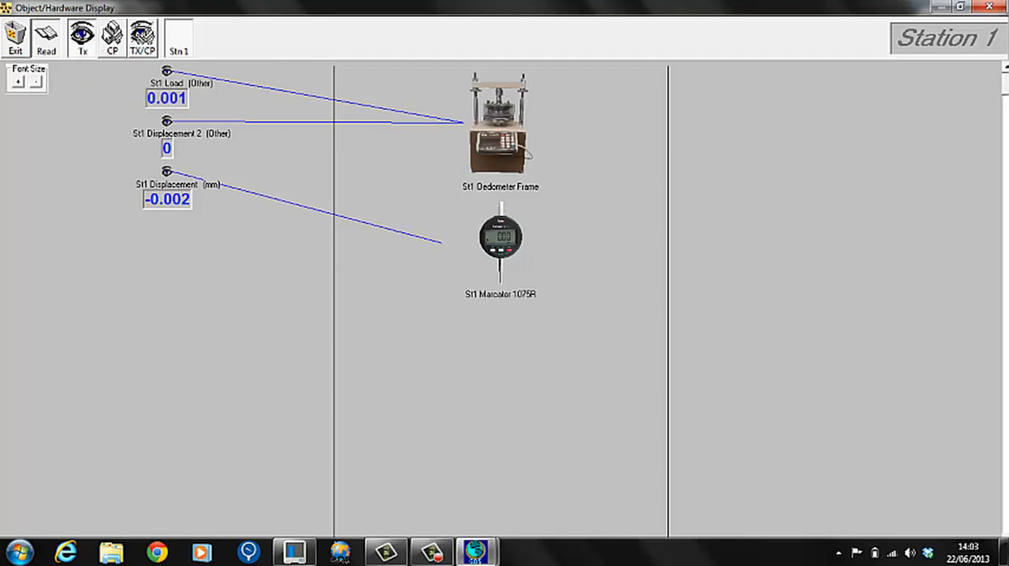
pyautogui.click(148, 50)
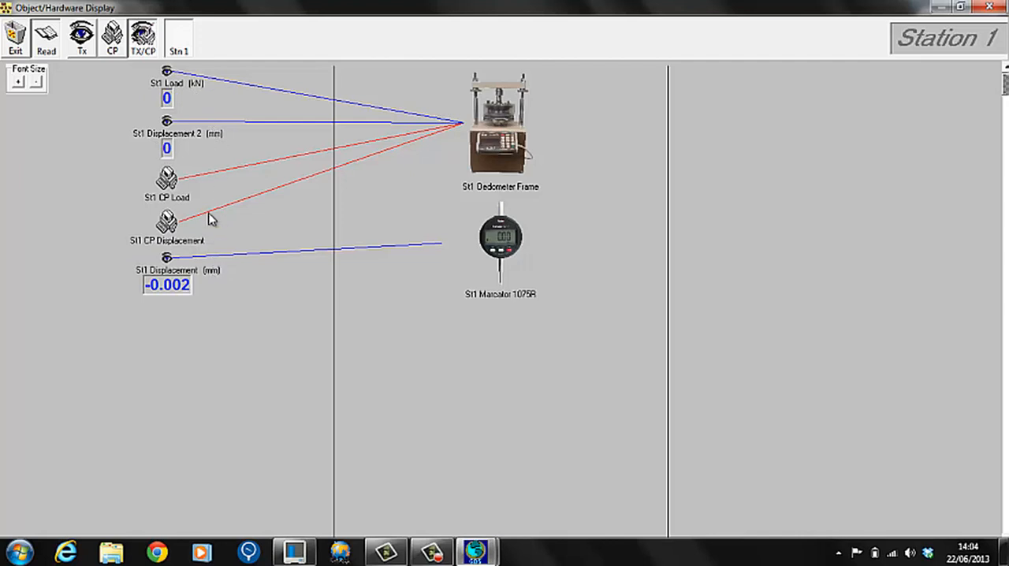
# Take a reading from the St1 Load transducer, examine its advanced and calibration settings, and close the hardware display.
pyautogui.doubleClick(166, 71)
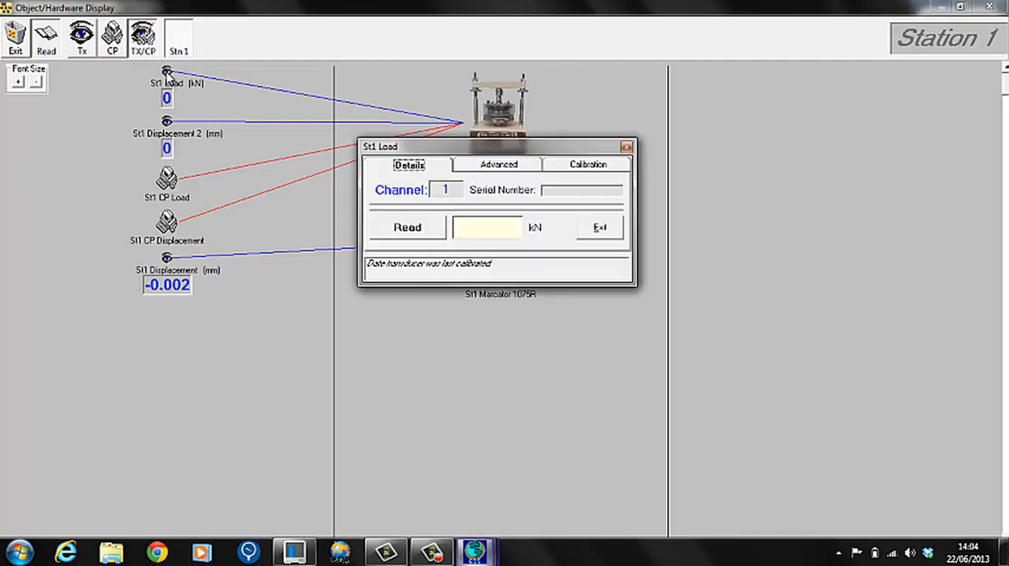
pyautogui.click(431, 228)
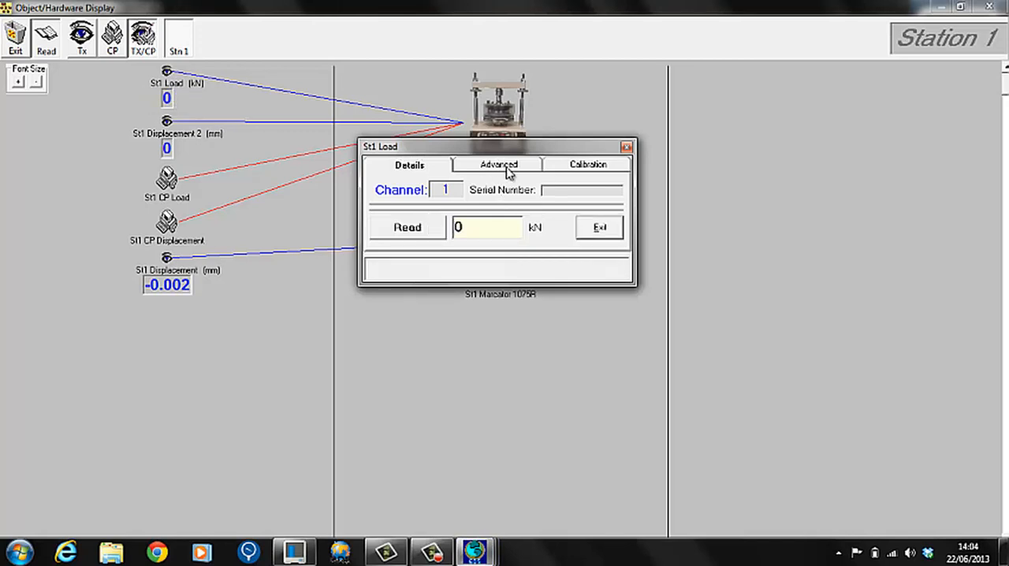
pyautogui.click(506, 169)
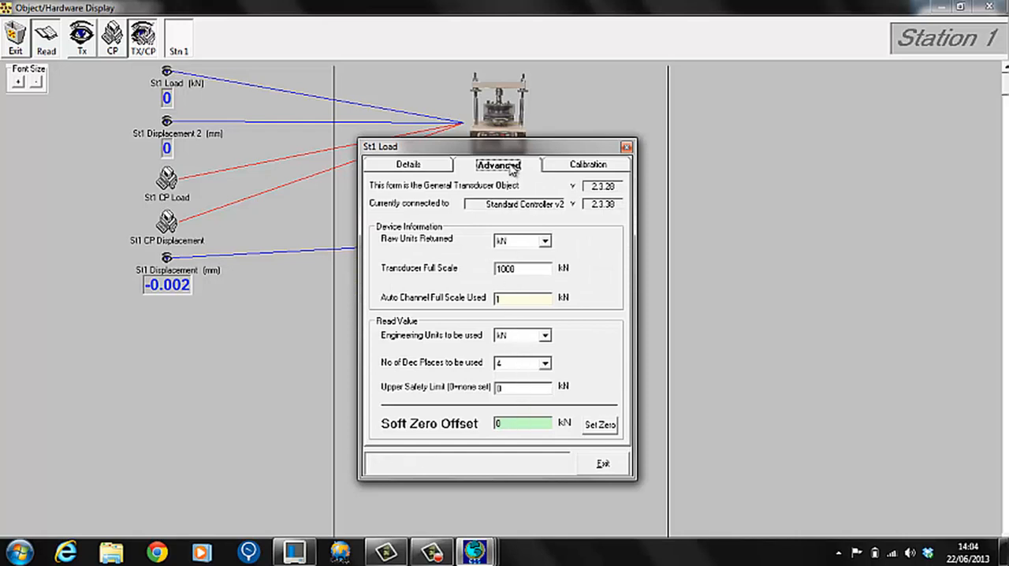
pyautogui.click(559, 165)
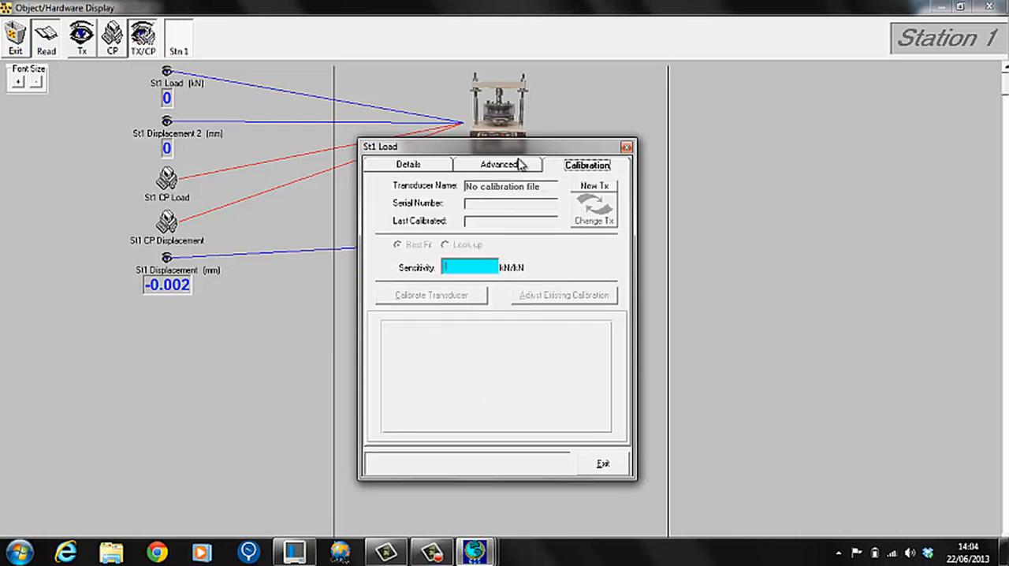
pyautogui.click(520, 166)
pyautogui.click(559, 167)
pyautogui.click(489, 166)
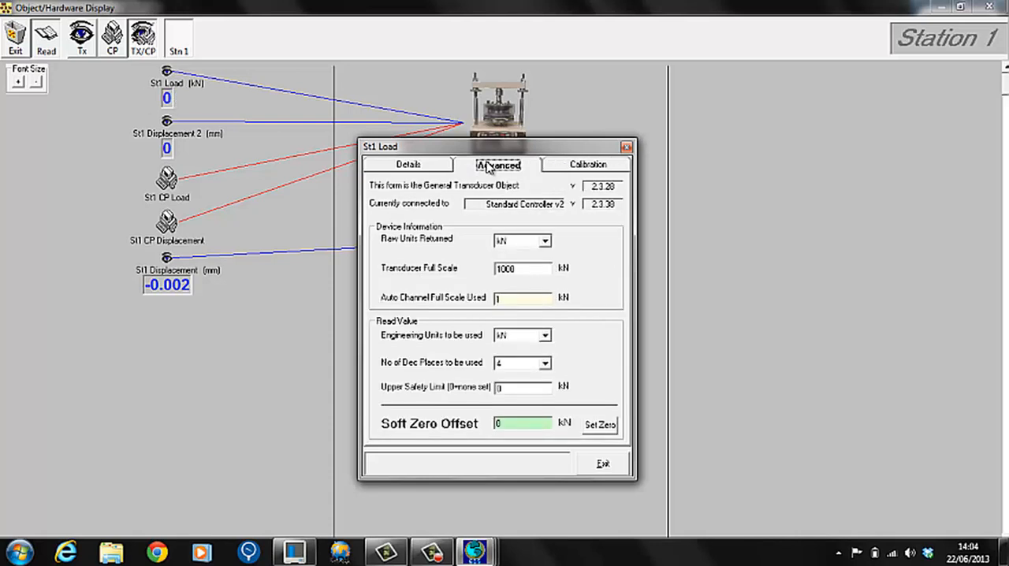
pyautogui.click(601, 464)
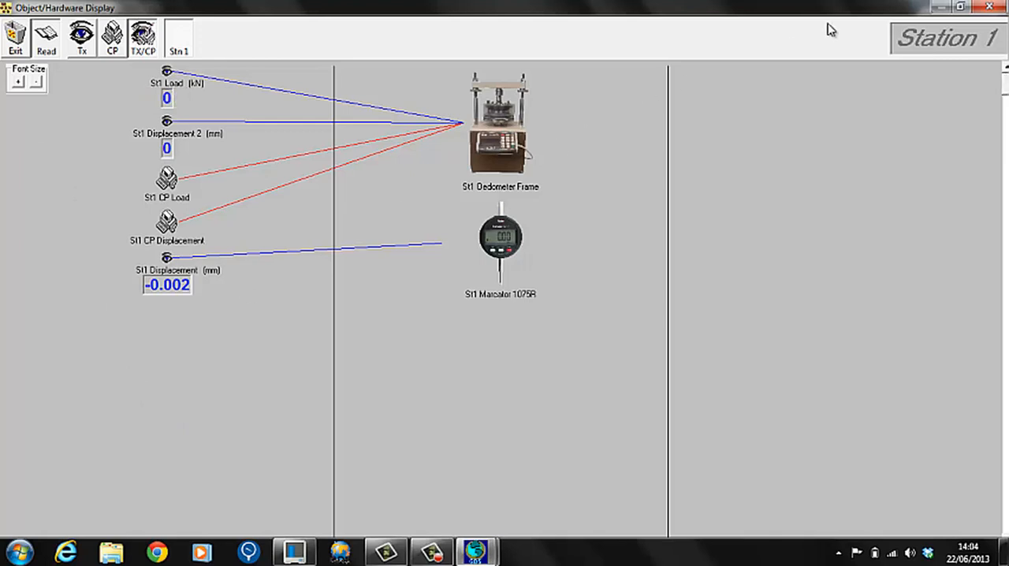
pyautogui.click(990, 7)
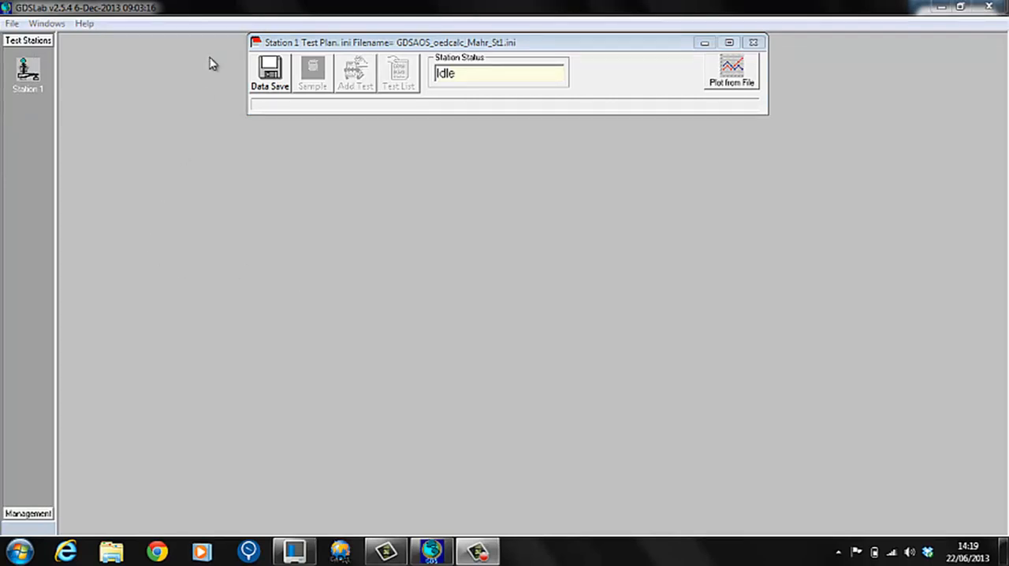
# Start choosing the station's data file, try the Sqr-root and Log saving types, and set the data saving type to Custom Time File.
pyautogui.click(266, 79)
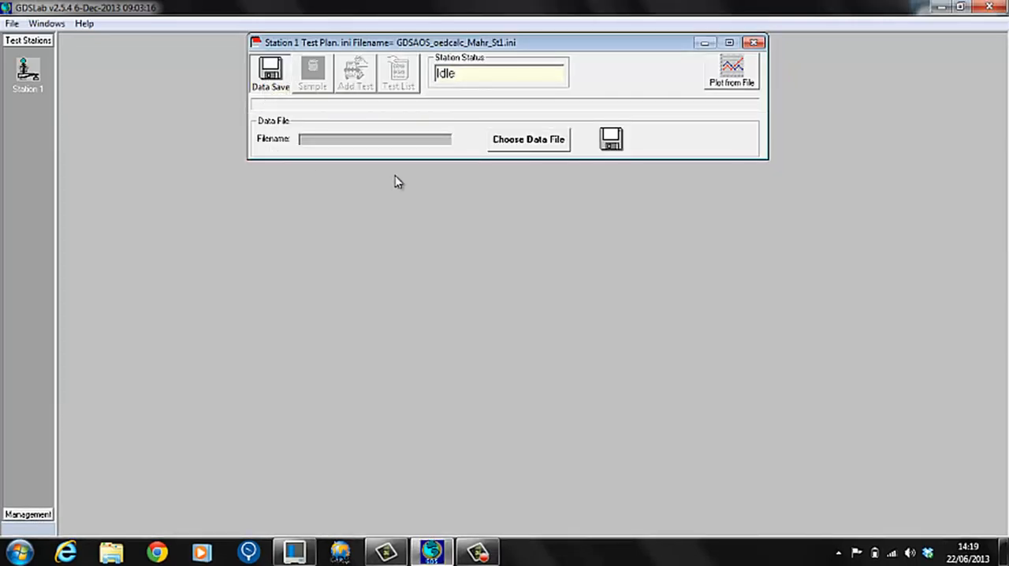
pyautogui.click(510, 143)
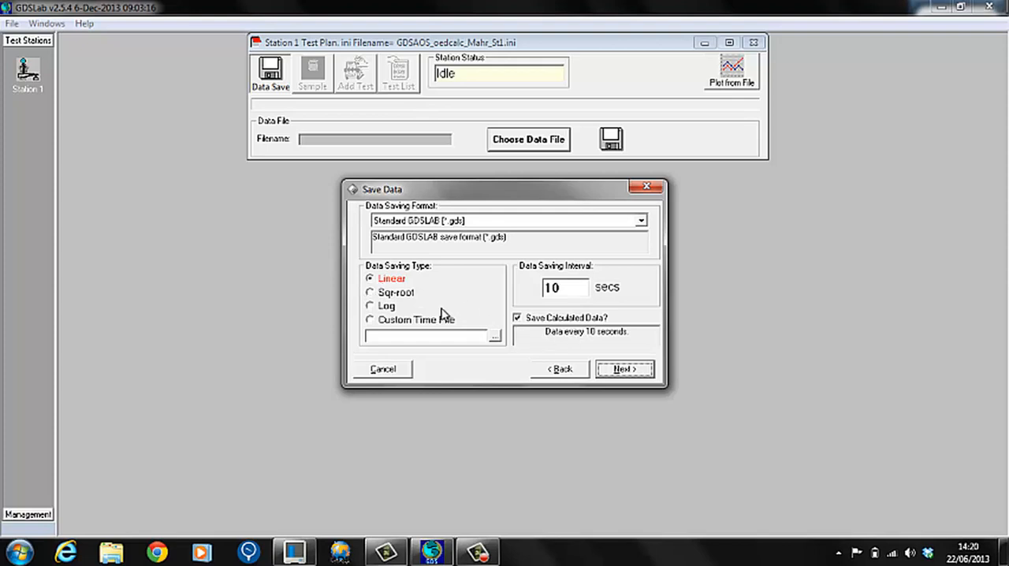
pyautogui.click(370, 293)
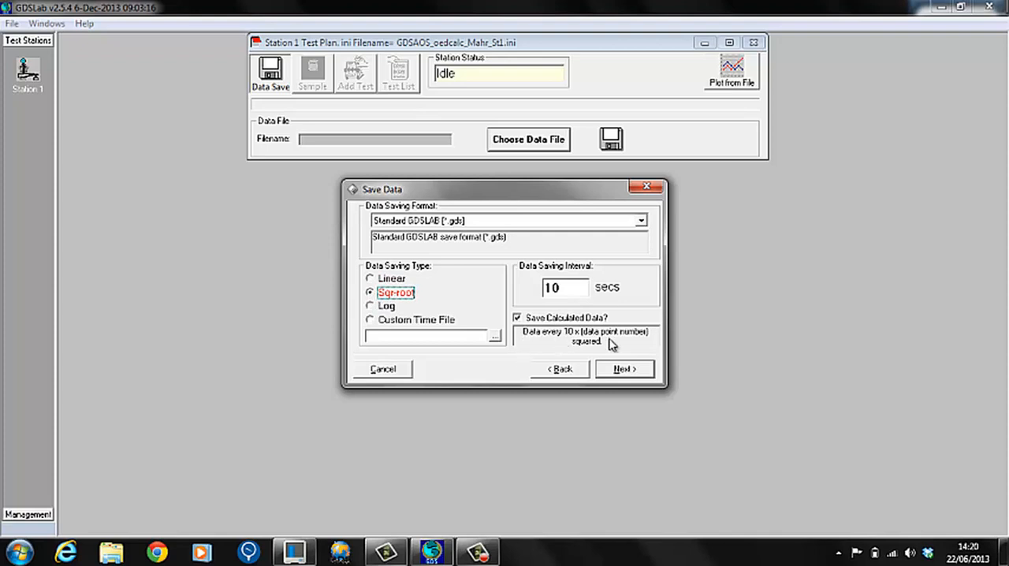
pyautogui.click(370, 307)
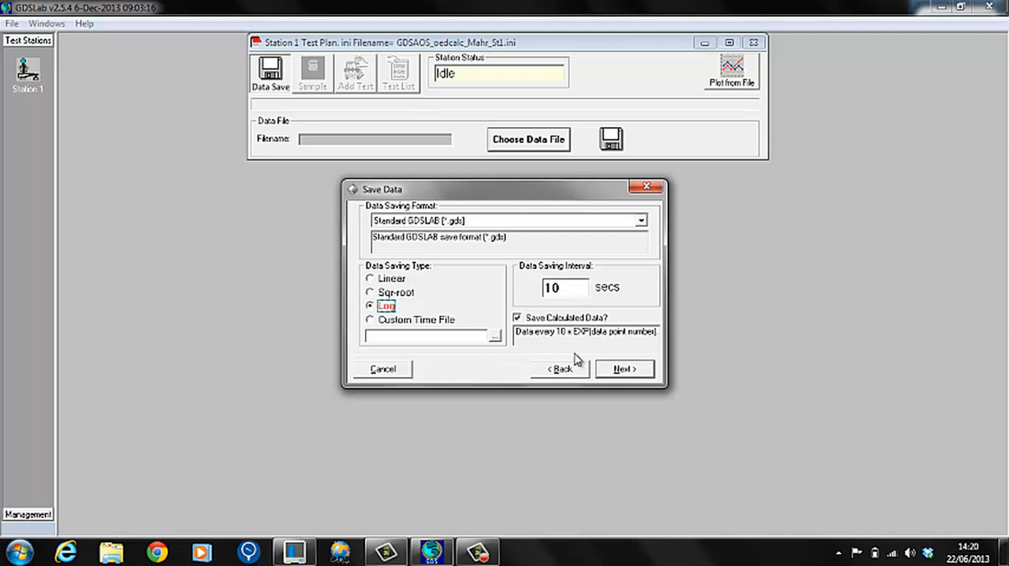
pyautogui.click(375, 325)
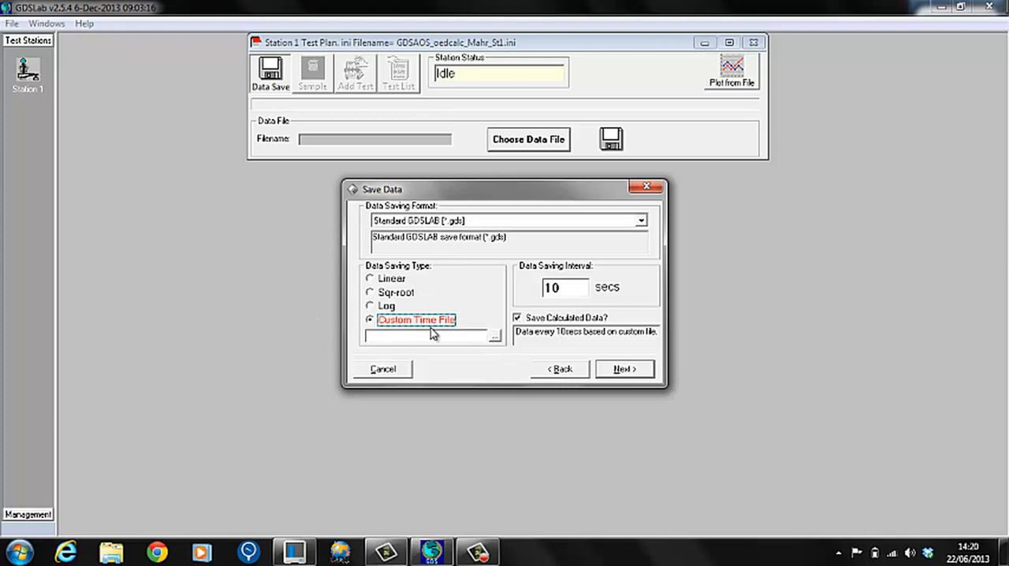
# Load Oed times.csv from the GDSLAB V2.5.3 folder as the custom time file.
pyautogui.click(495, 340)
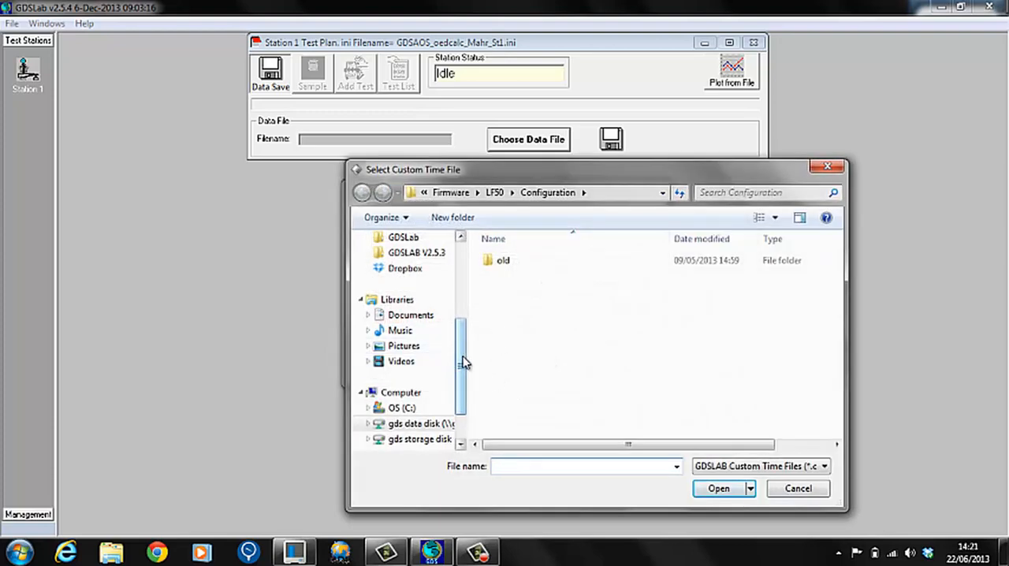
pyautogui.scroll(2, 442, 347)
pyautogui.click(442, 331)
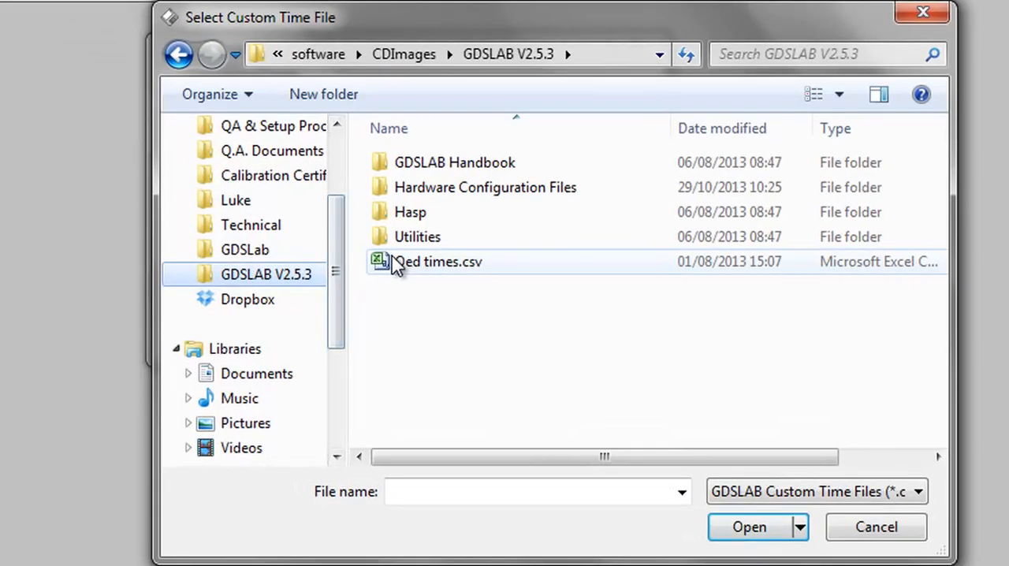
pyautogui.click(497, 324)
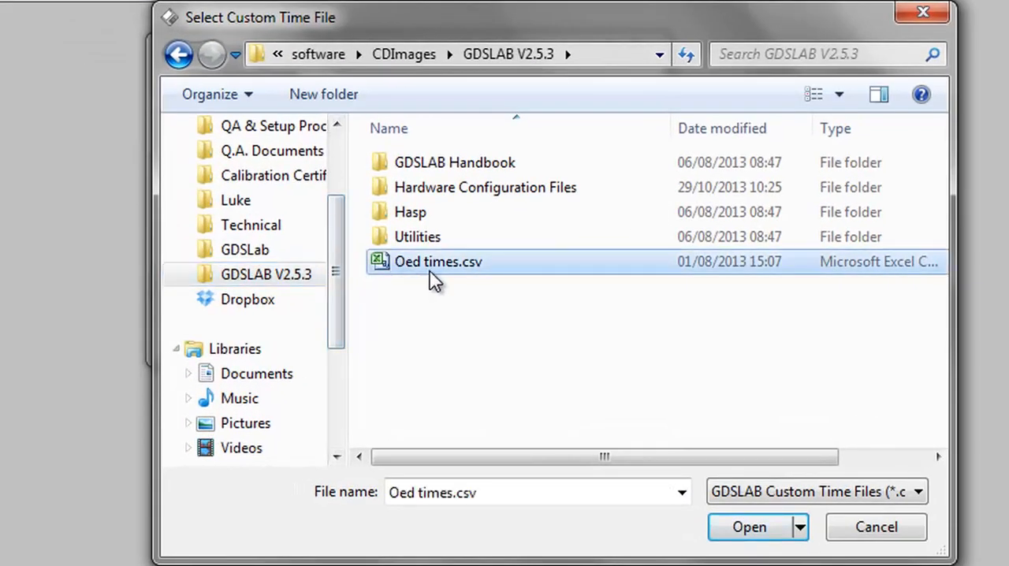
pyautogui.click(733, 550)
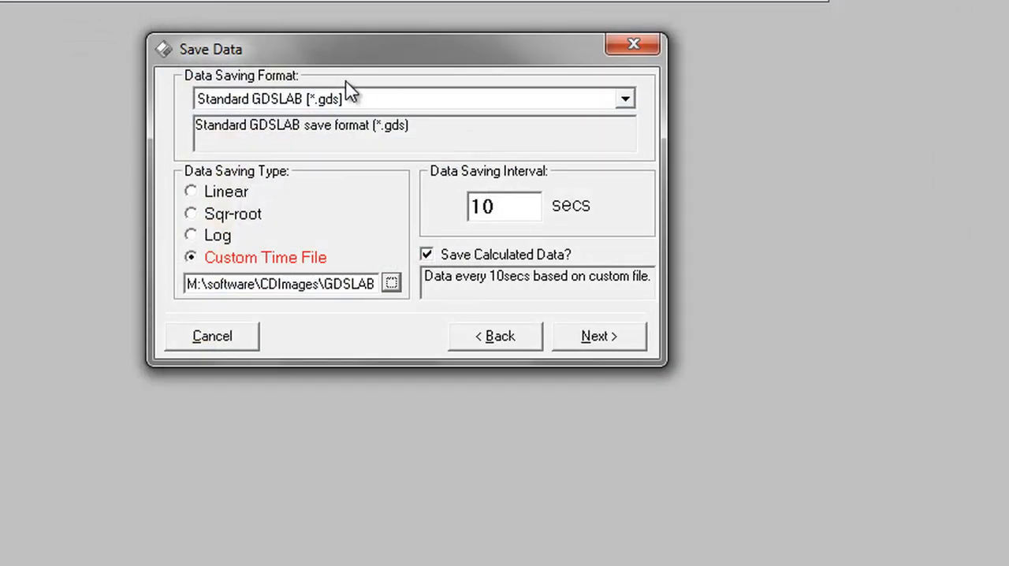
# Name the data file Video Tutorial Test St1 in C:\gdslab and finish the data saving setup.
pyautogui.click(599, 340)
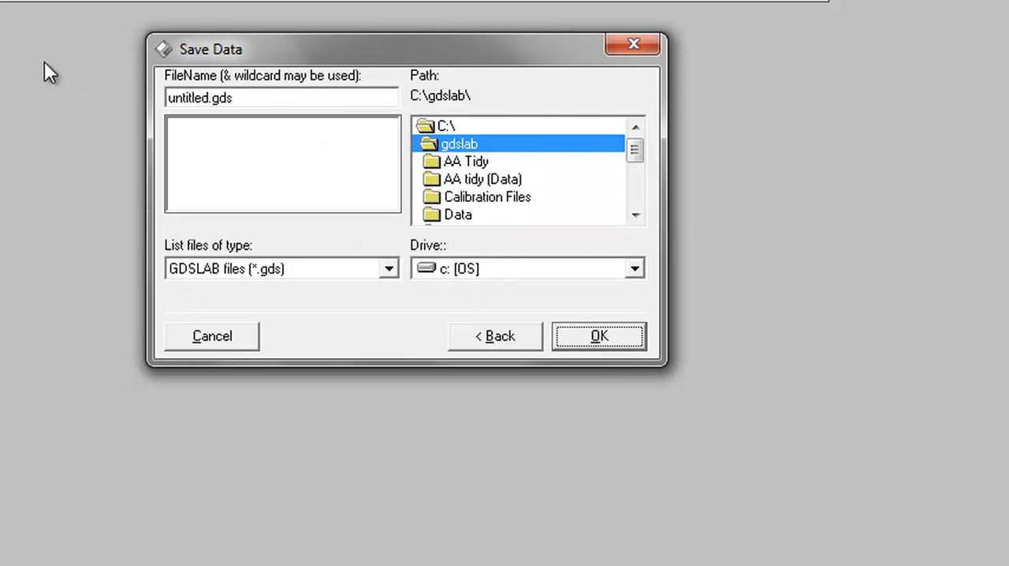
pyautogui.moveTo(241, 99); pyautogui.dragTo(161, 108)
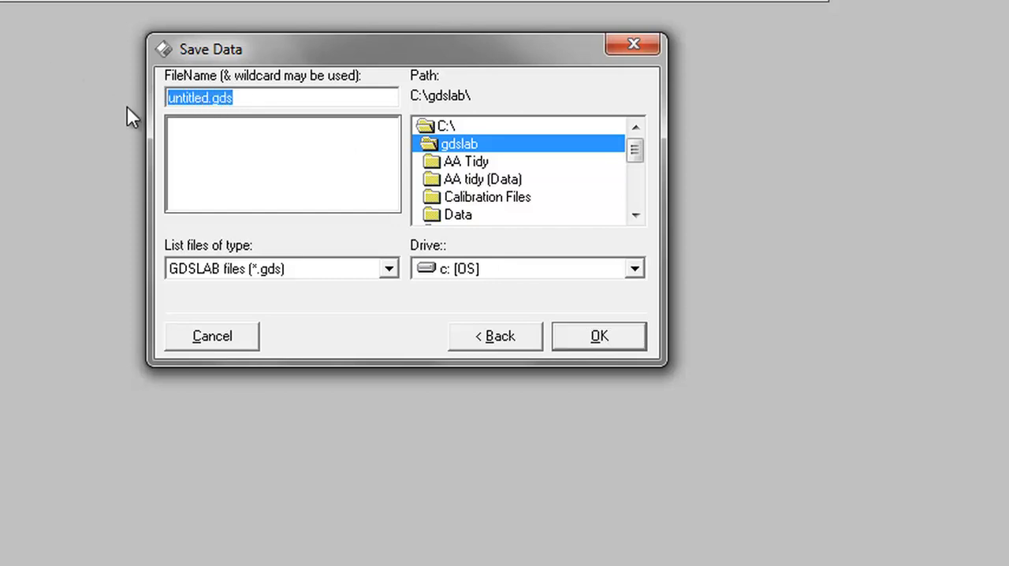
pyautogui.write('Video ')
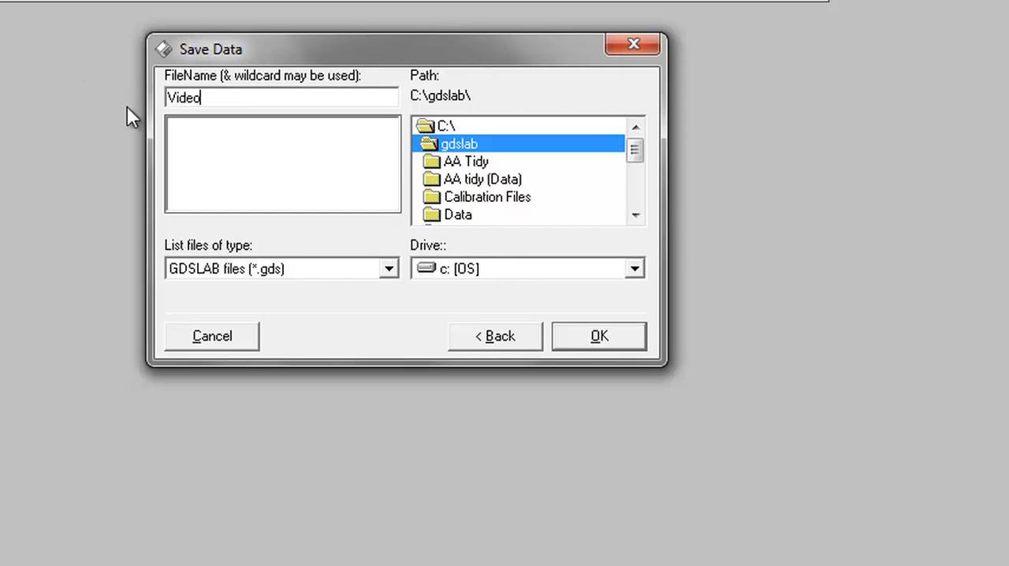
pyautogui.write('Tutorial Test')
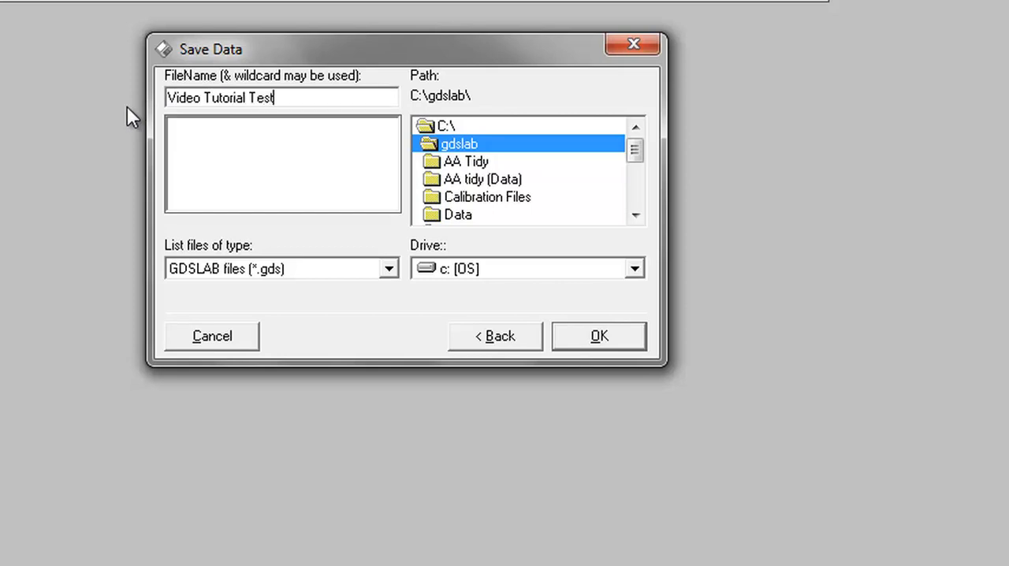
pyautogui.write(' St1.gds')
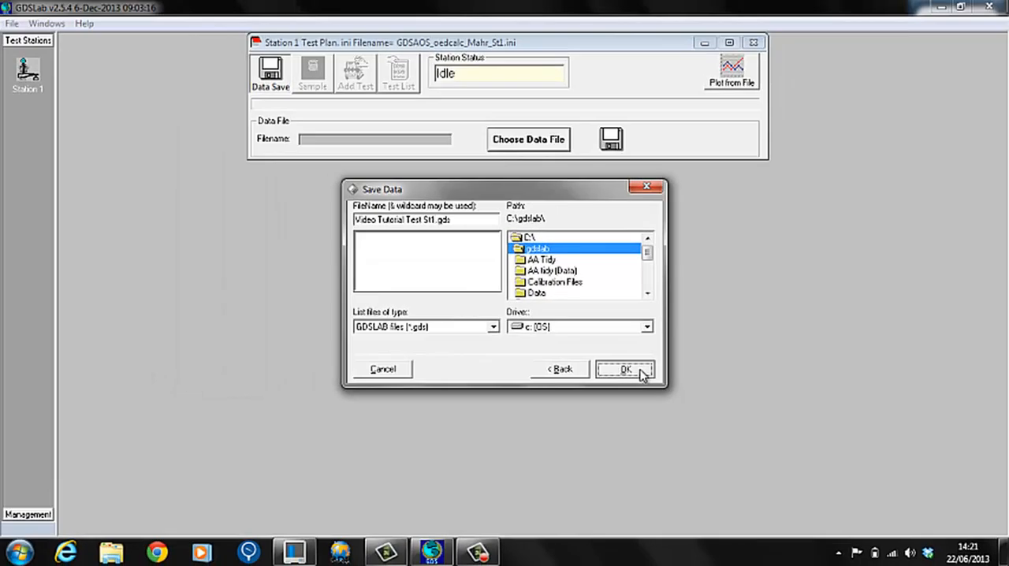
pyautogui.click(635, 362)
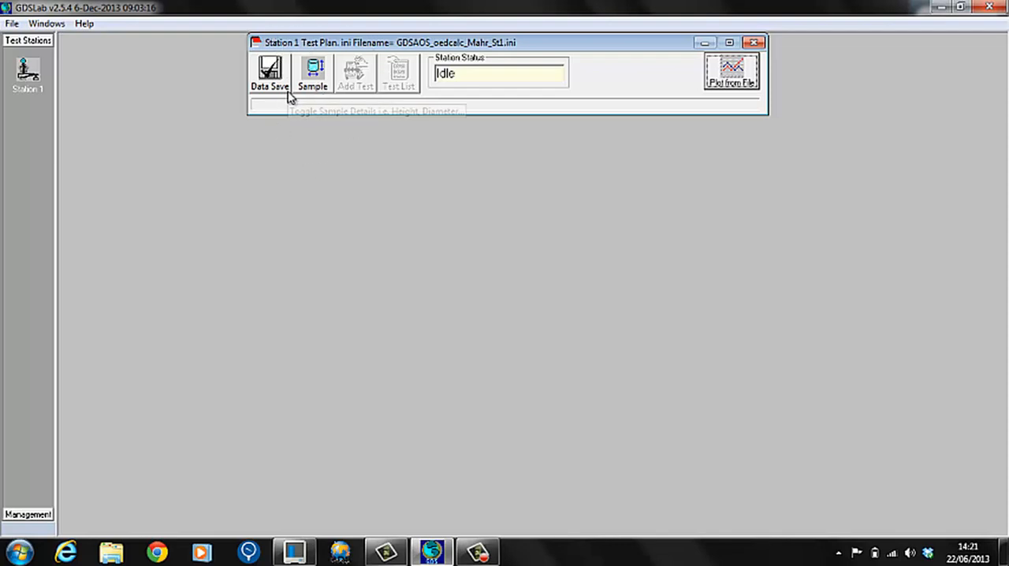
# Set the sample type to BS1377_Oedometer and start its details as a first test on a new, docked specimen.
pyautogui.click(310, 75)
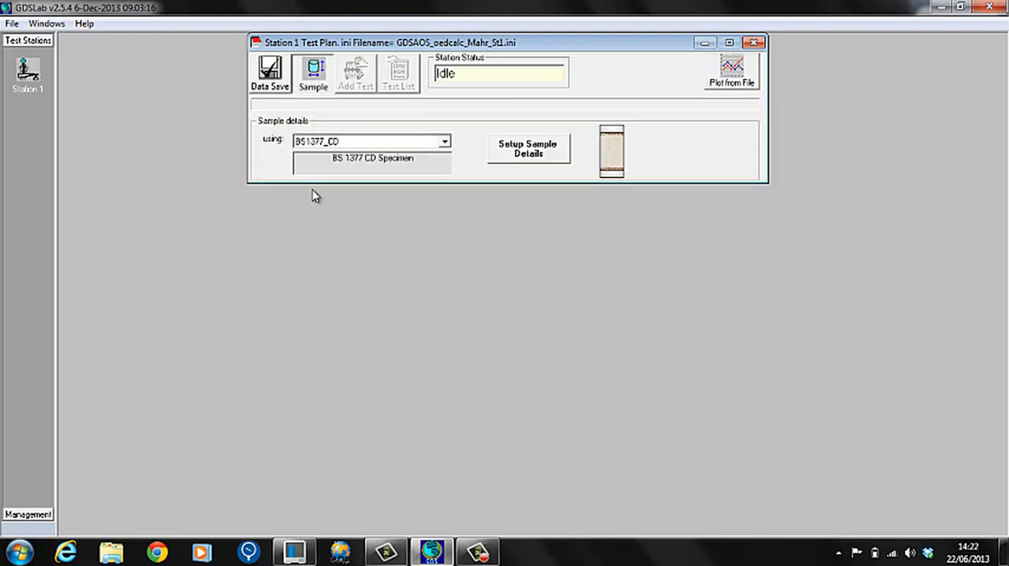
pyautogui.click(311, 143)
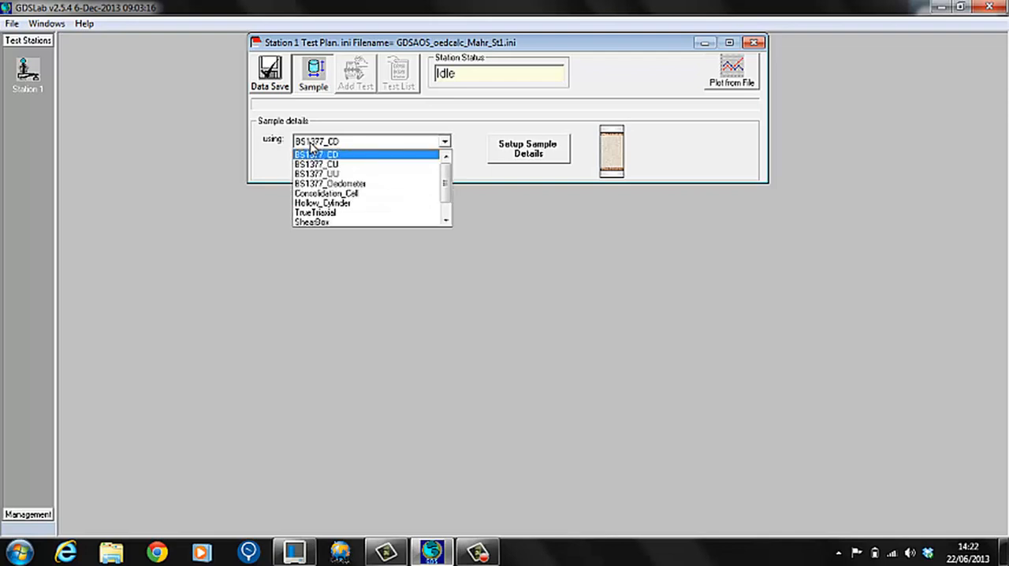
pyautogui.click(323, 186)
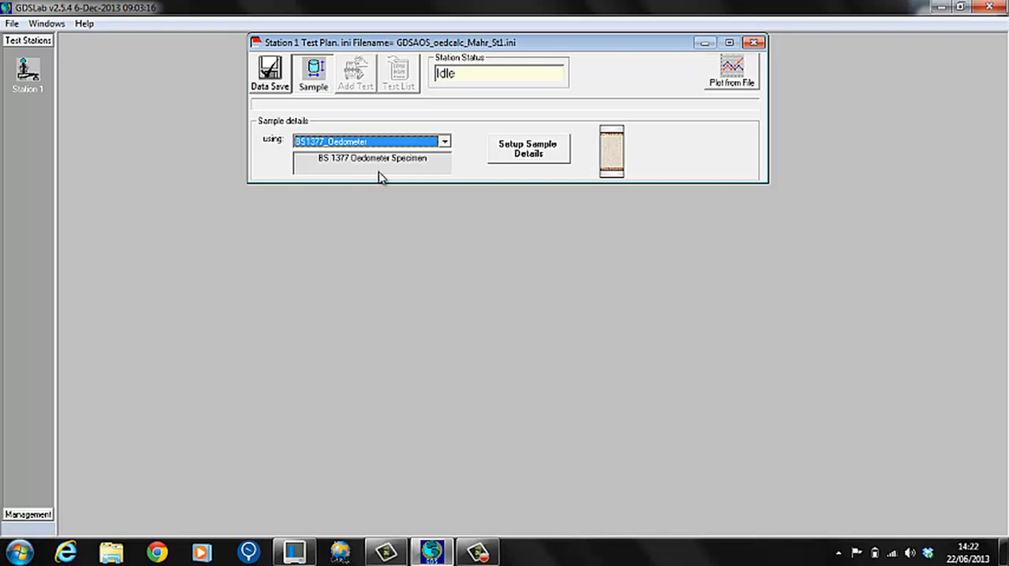
pyautogui.click(520, 155)
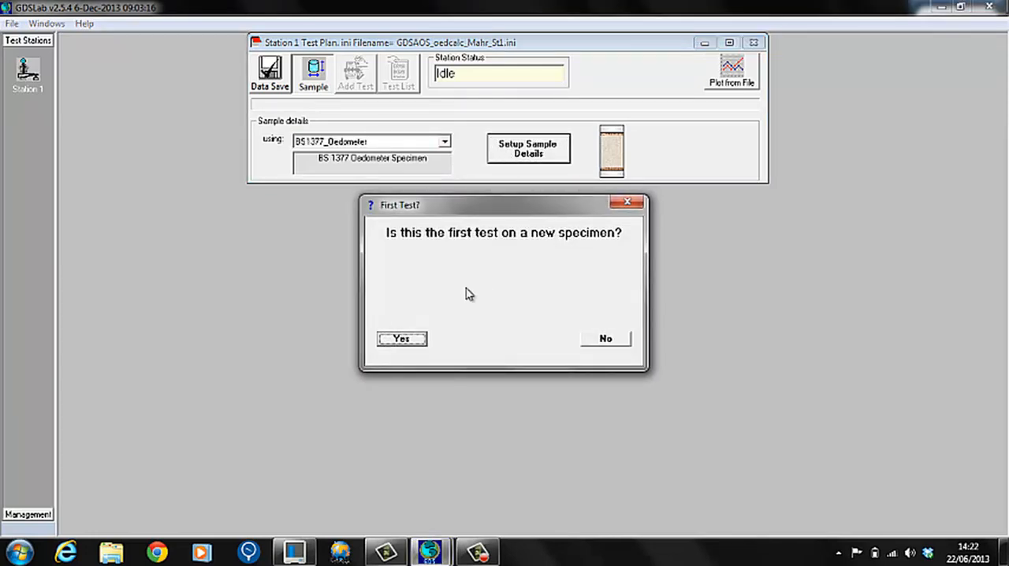
pyautogui.click(402, 340)
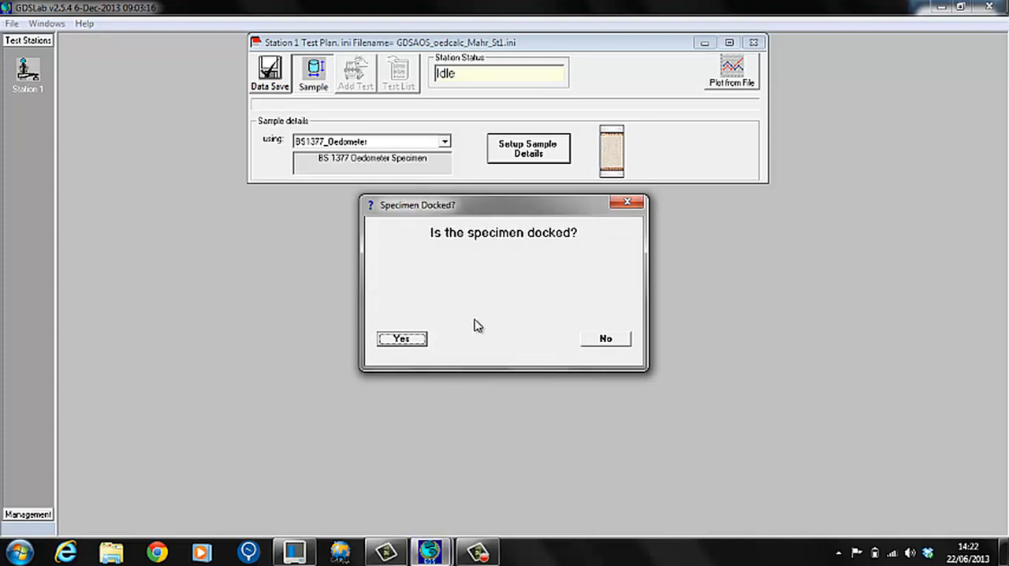
pyautogui.click(409, 344)
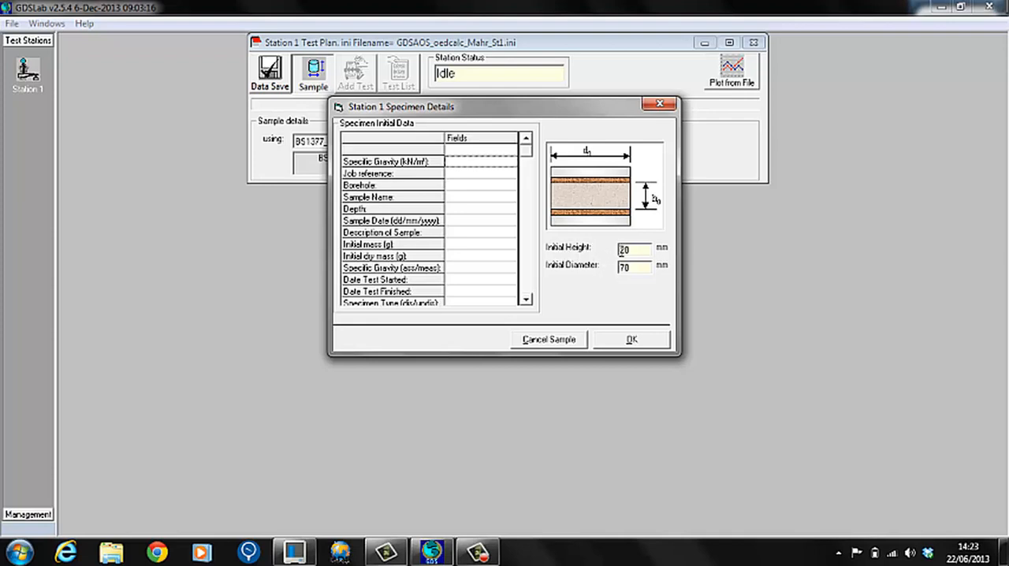
# Set the specimen's initial diameter to 63.5 mm and accept the specimen details.
pyautogui.click(632, 251)
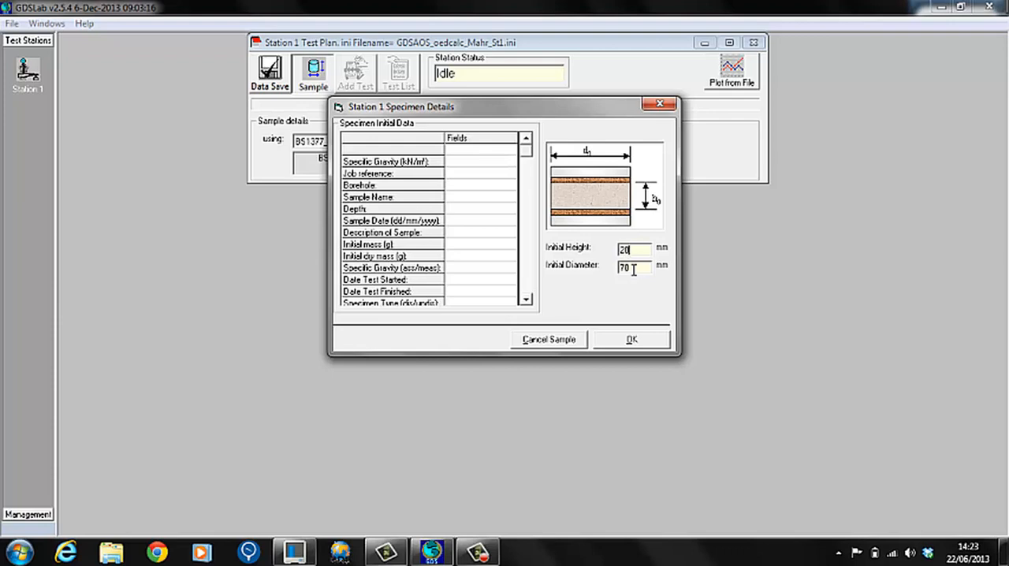
pyautogui.moveTo(630, 267); pyautogui.dragTo(614, 270)
pyautogui.write('63.5')
pyautogui.click(607, 340)
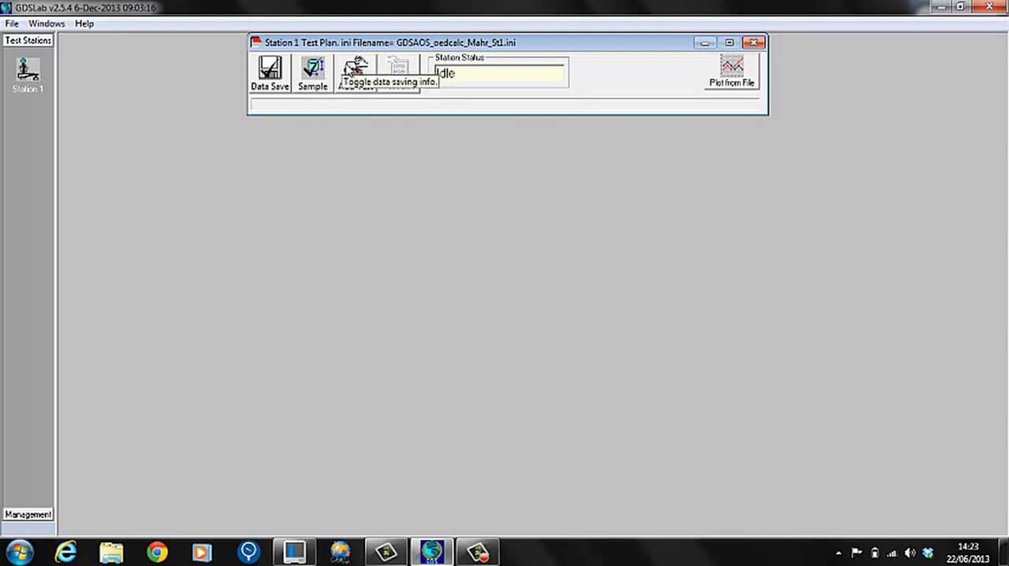
# Create a new test stage using GDS_toOedometer_Logging with the test type Oedometer Logging.
pyautogui.click(352, 78)
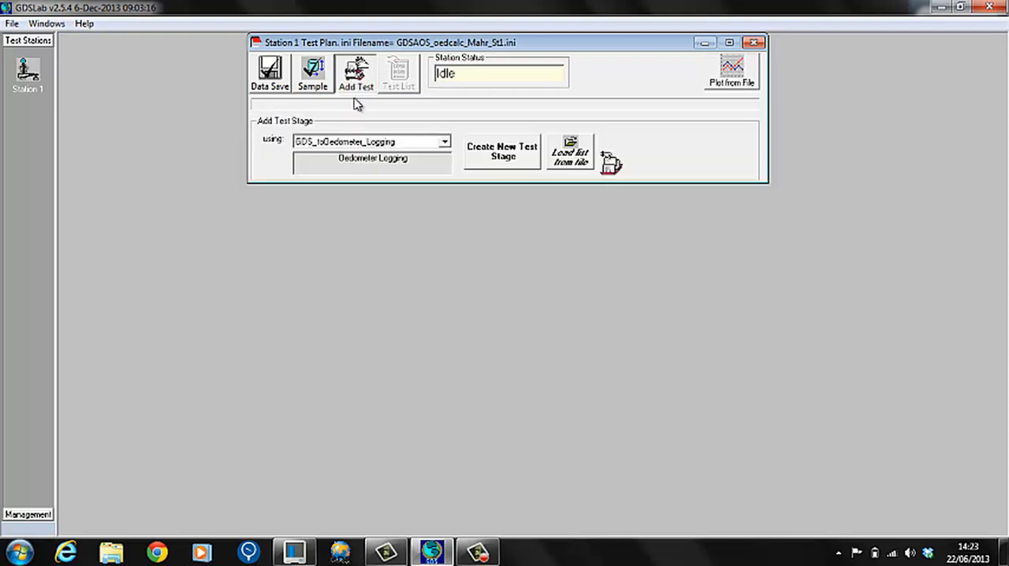
pyautogui.click(363, 143)
pyautogui.click(365, 143)
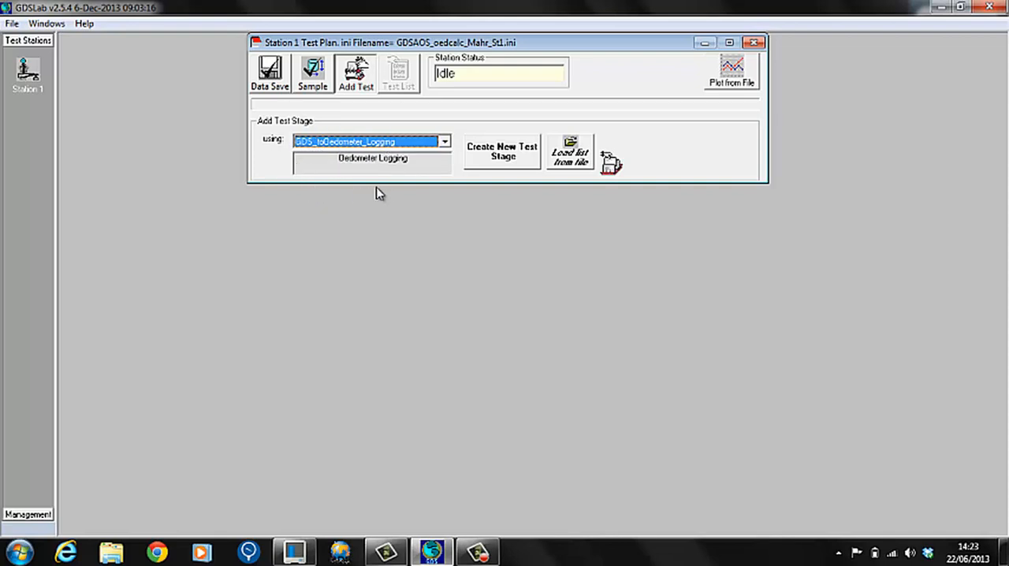
pyautogui.click(496, 157)
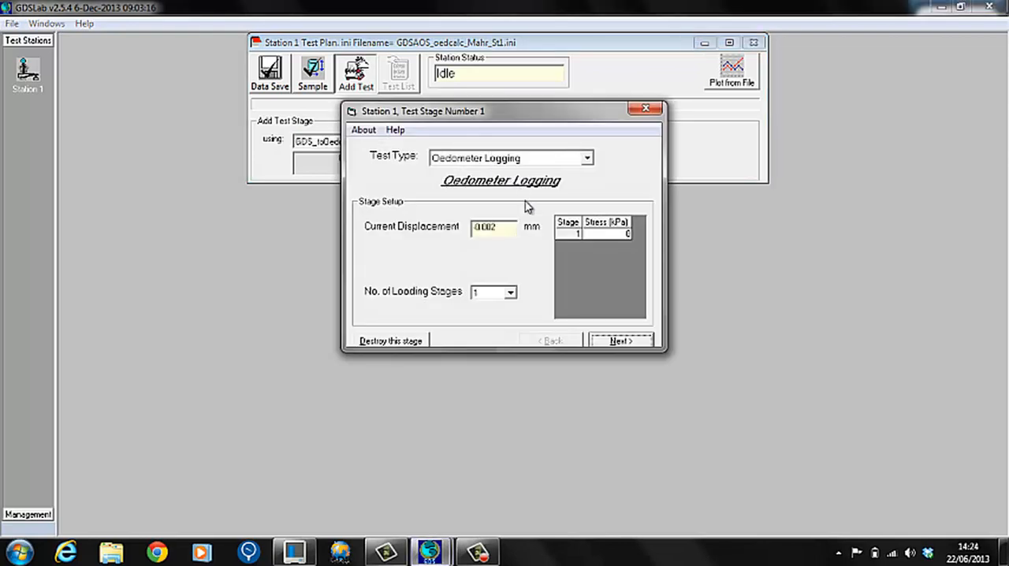
pyautogui.click(587, 160)
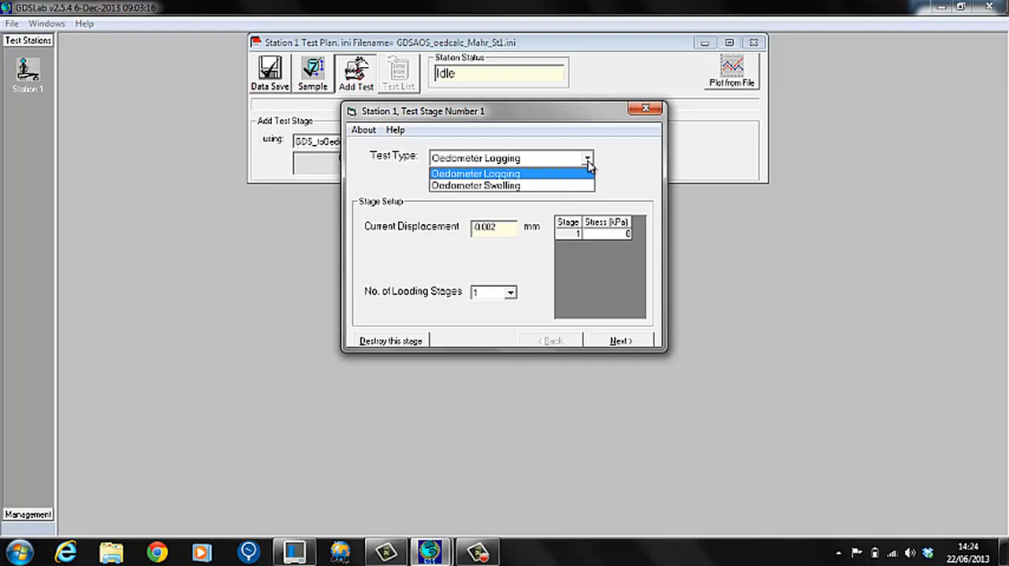
pyautogui.click(524, 172)
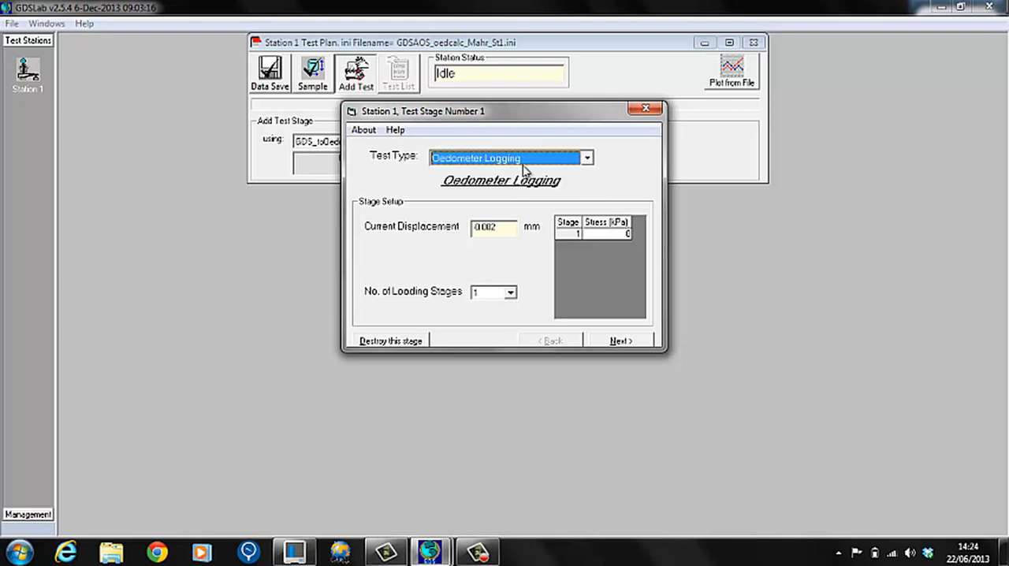
# Set the test to three loading stages with stresses of 10, 20 and 40 kPa.
pyautogui.click(506, 229)
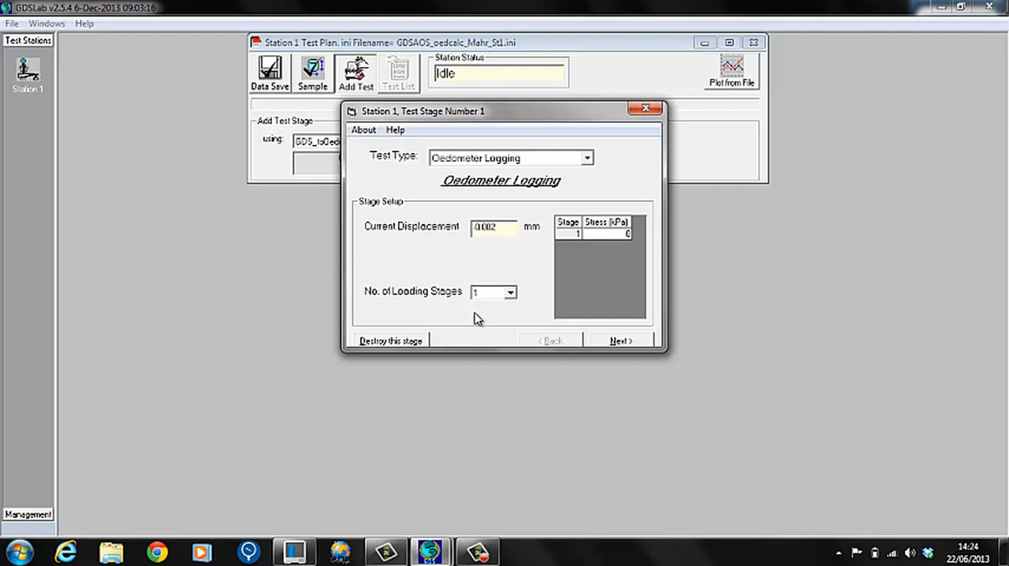
pyautogui.click(511, 293)
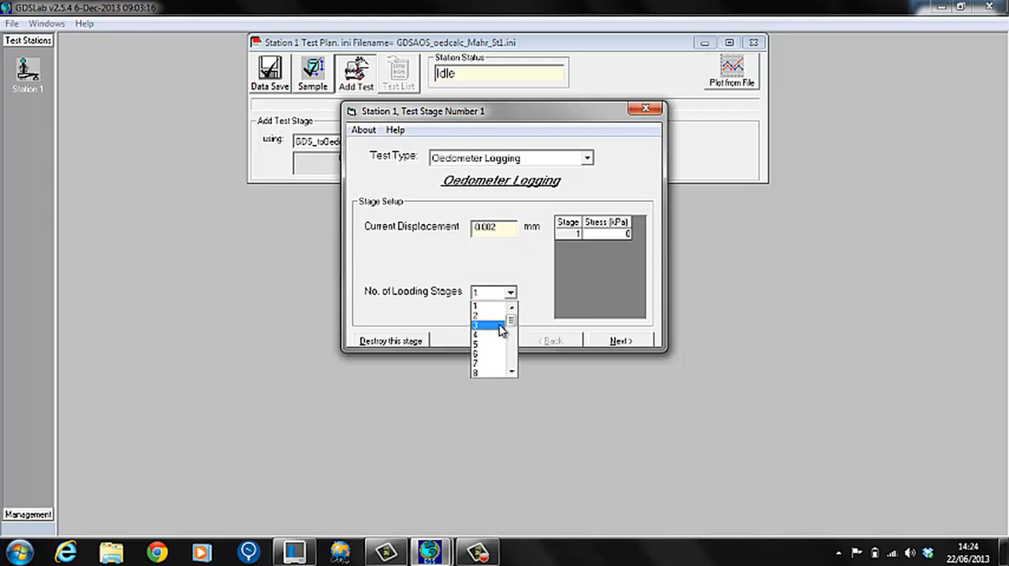
pyautogui.click(502, 329)
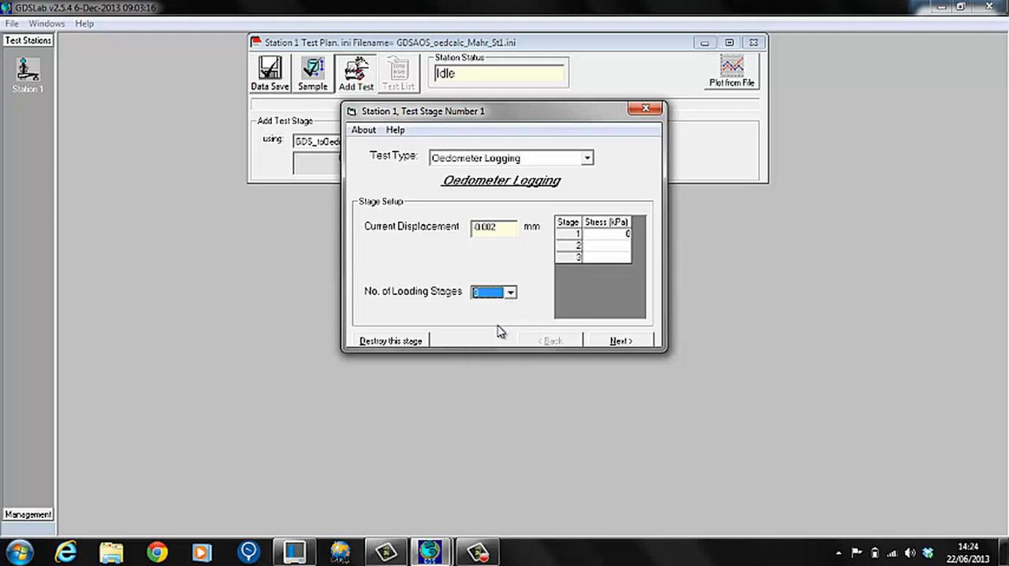
pyautogui.click(603, 235)
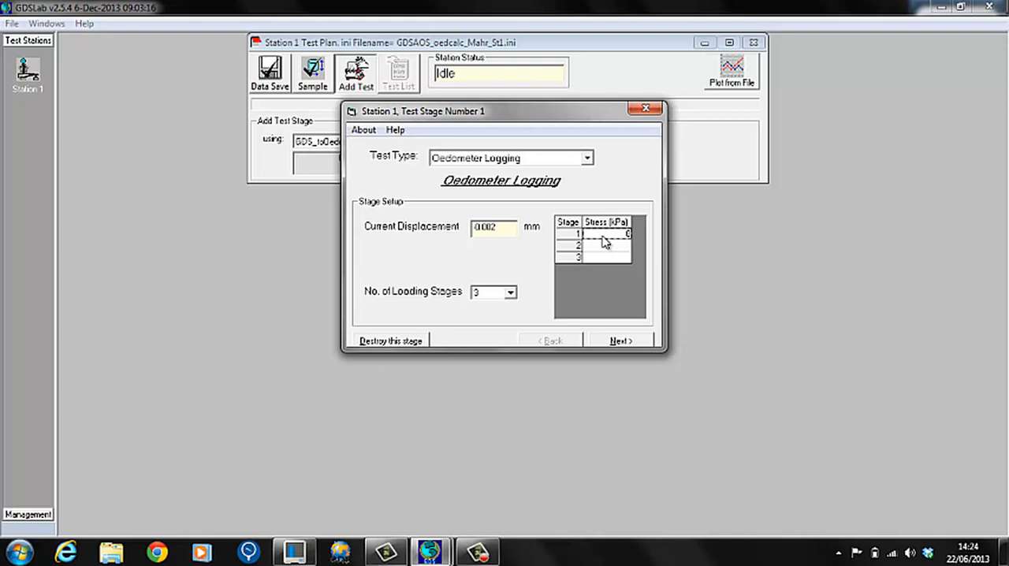
pyautogui.write('10')
pyautogui.press('Return')
pyautogui.click(611, 246)
pyautogui.write('20')
pyautogui.click(614, 257)
pyautogui.write('40')
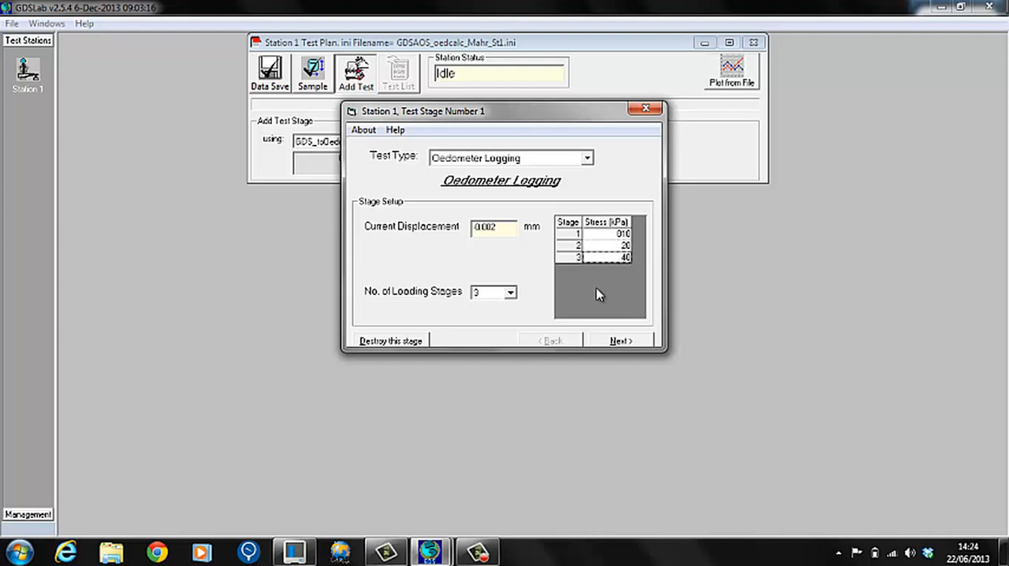
# Set the displacement transducer to zero at test start, end each stage after a set number of minutes, and add the stage to the test plan.
pyautogui.click(618, 340)
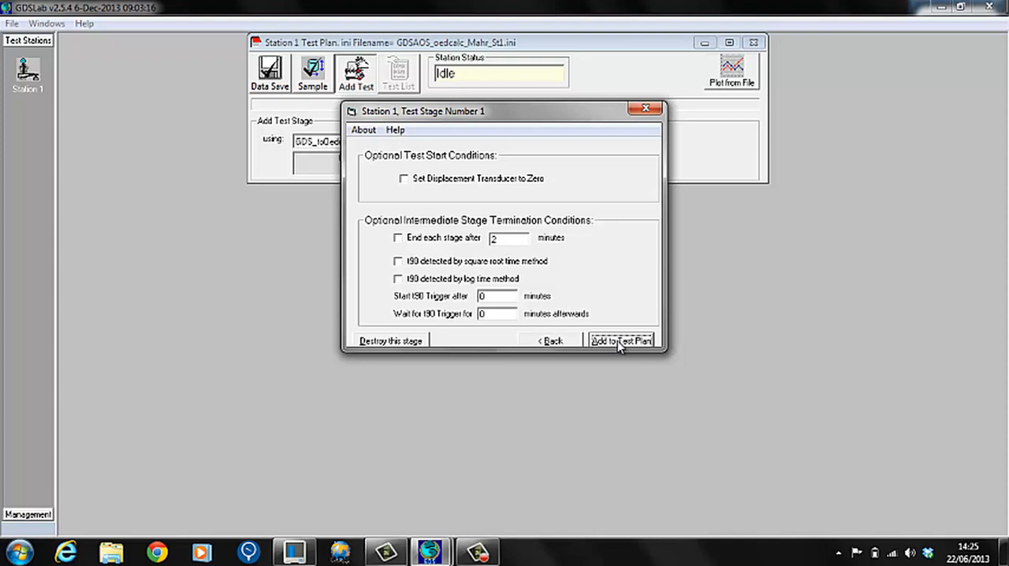
pyautogui.click(403, 179)
pyautogui.click(399, 238)
pyautogui.click(500, 240)
pyautogui.click(623, 341)
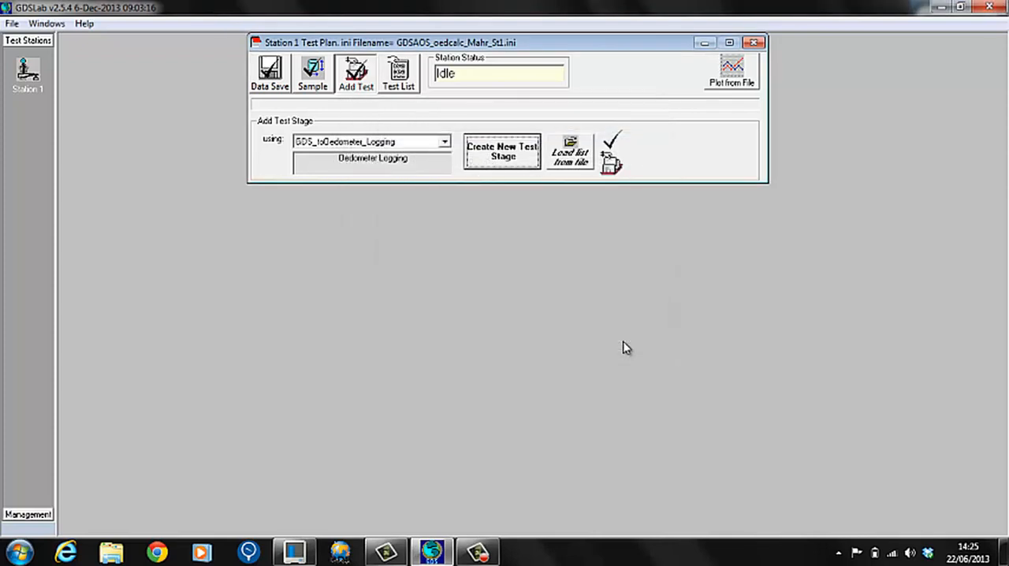
# Check Stage 1's save interval and save type in Station 1's test list, keeping them as they are.
pyautogui.click(360, 89)
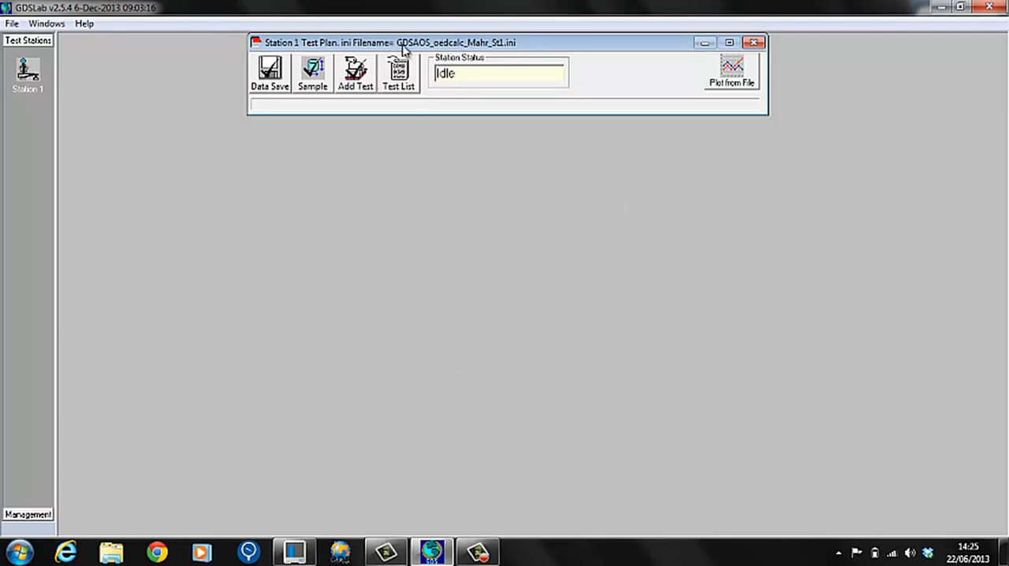
pyautogui.click(398, 77)
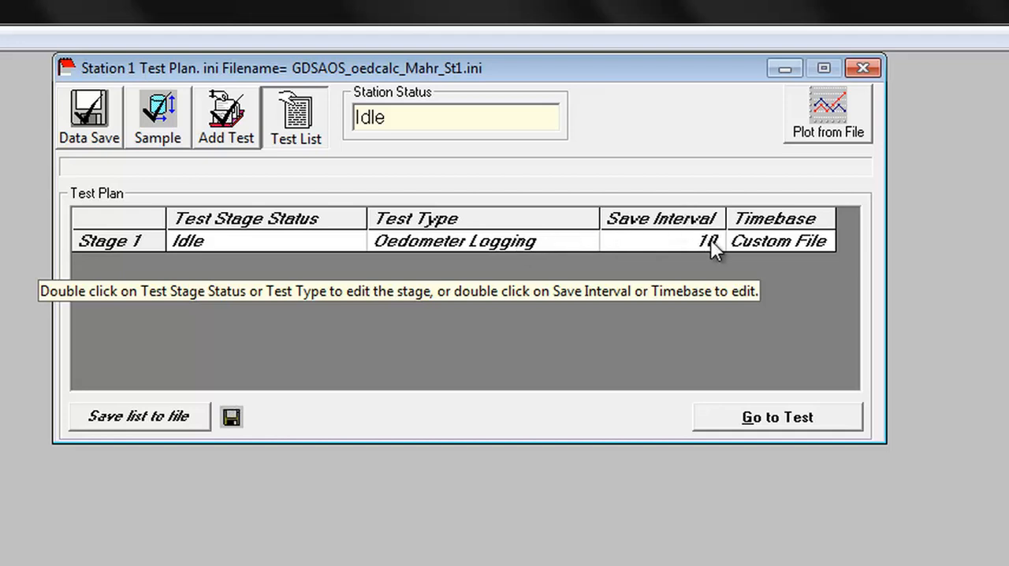
pyautogui.doubleClick(779, 240)
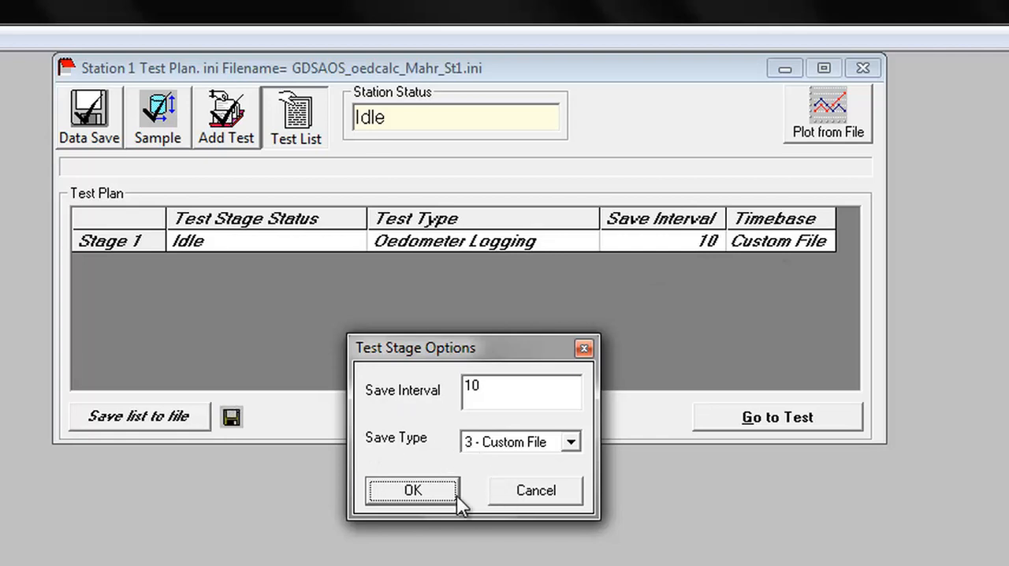
pyautogui.click(415, 497)
pyautogui.press('Right')
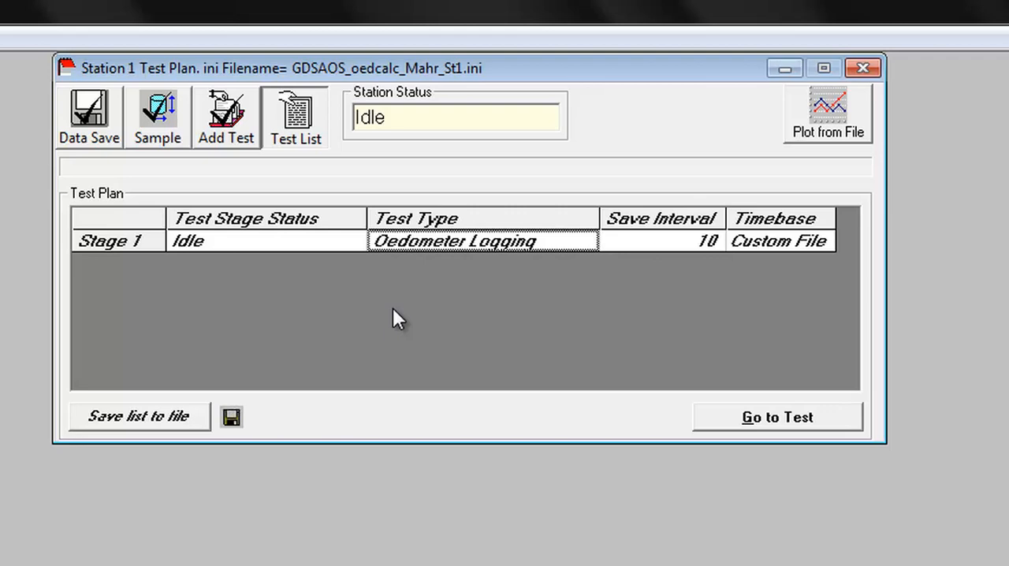
pyautogui.click(283, 132)
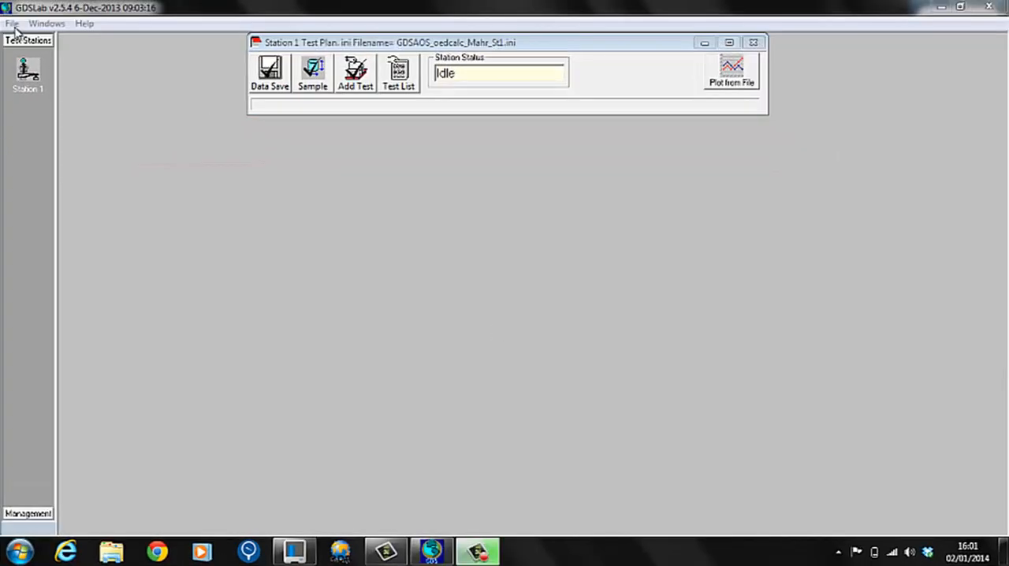
# Add a second test station and create it from GDSAOS_oedcalc_Mahr_St2.ini, always starting with this file.
pyautogui.click(12, 25)
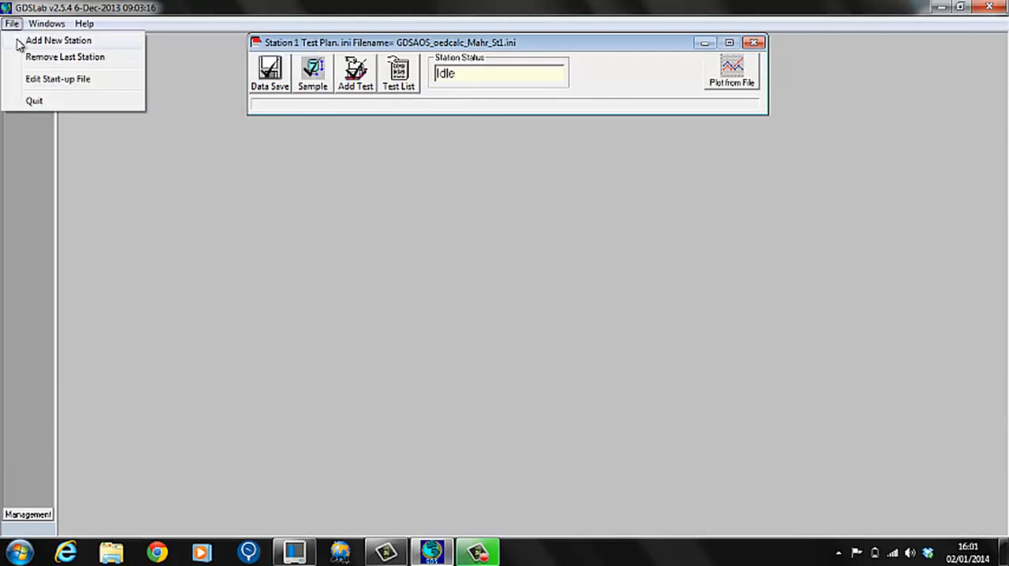
pyautogui.click(19, 41)
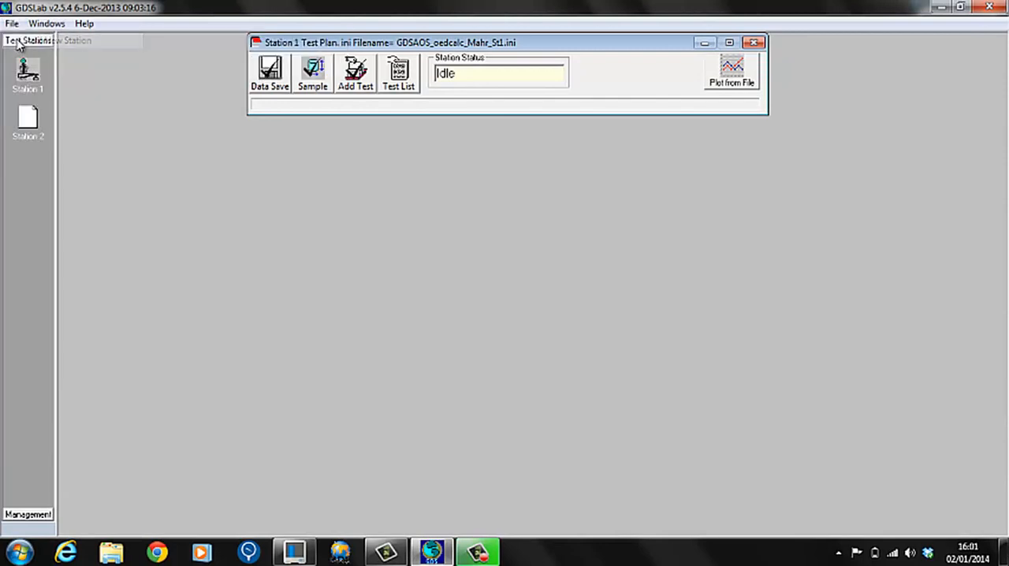
pyautogui.rightClick(29, 124)
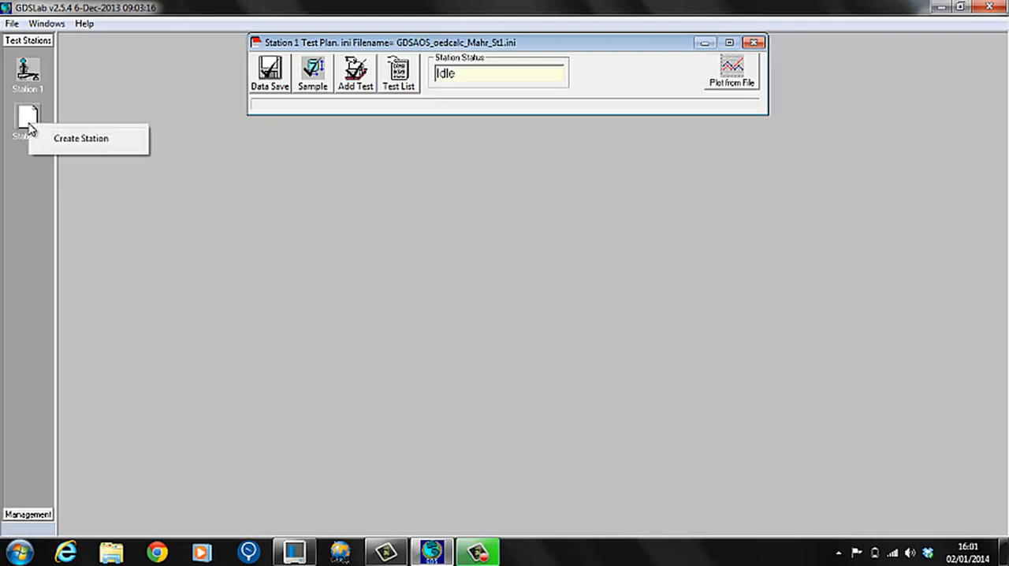
pyautogui.click(77, 139)
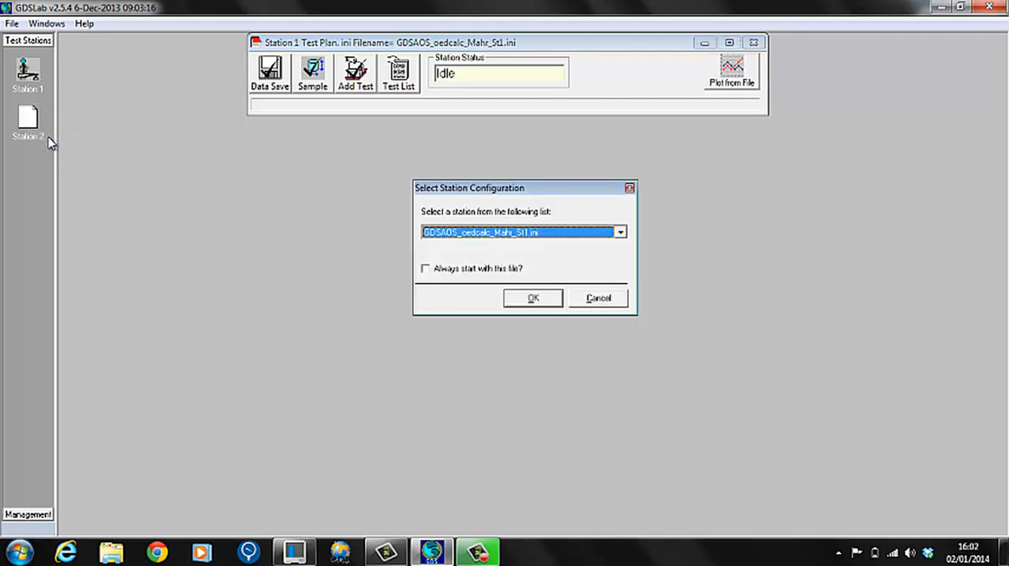
pyautogui.click(431, 235)
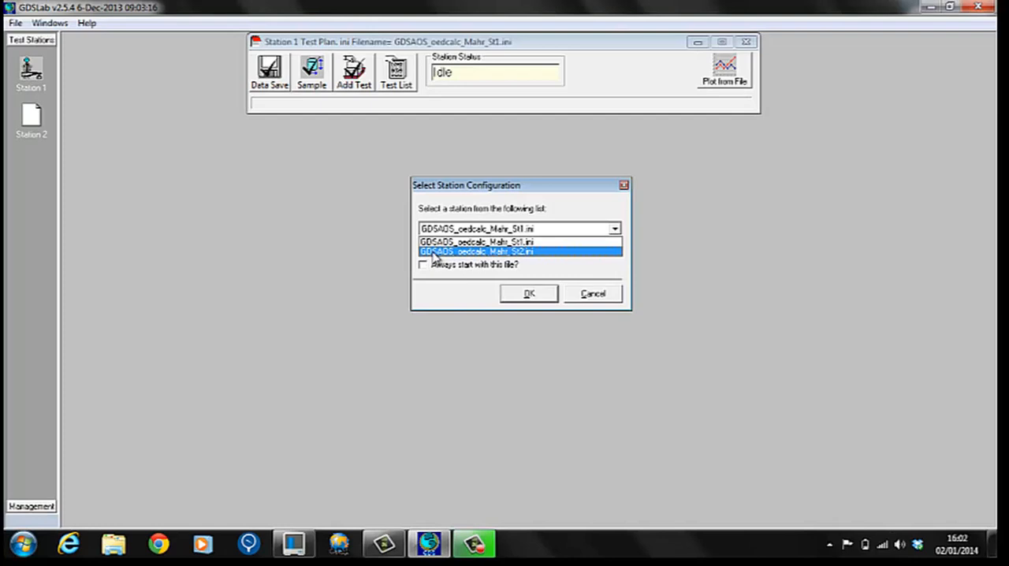
pyautogui.click(434, 253)
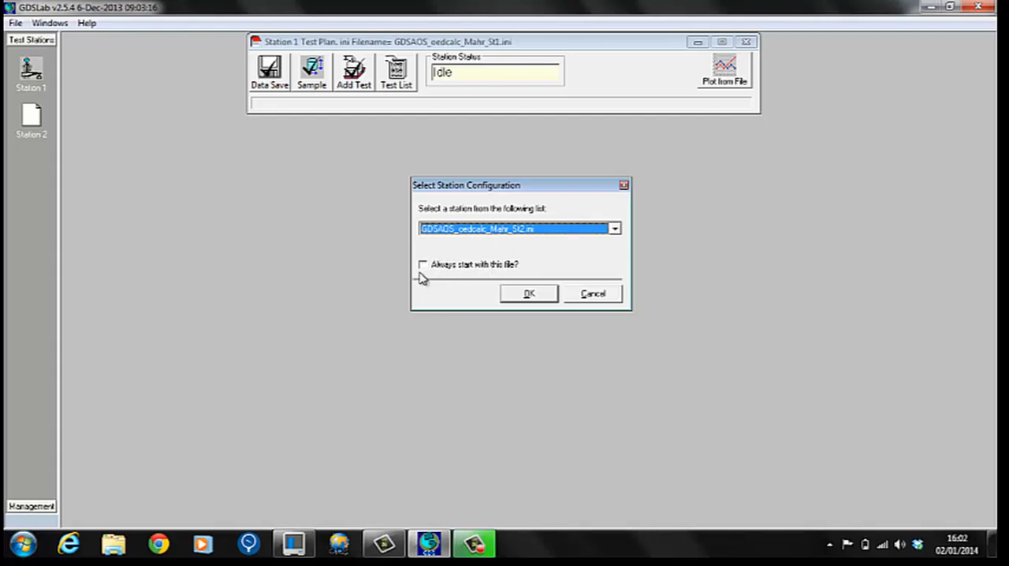
pyautogui.click(424, 265)
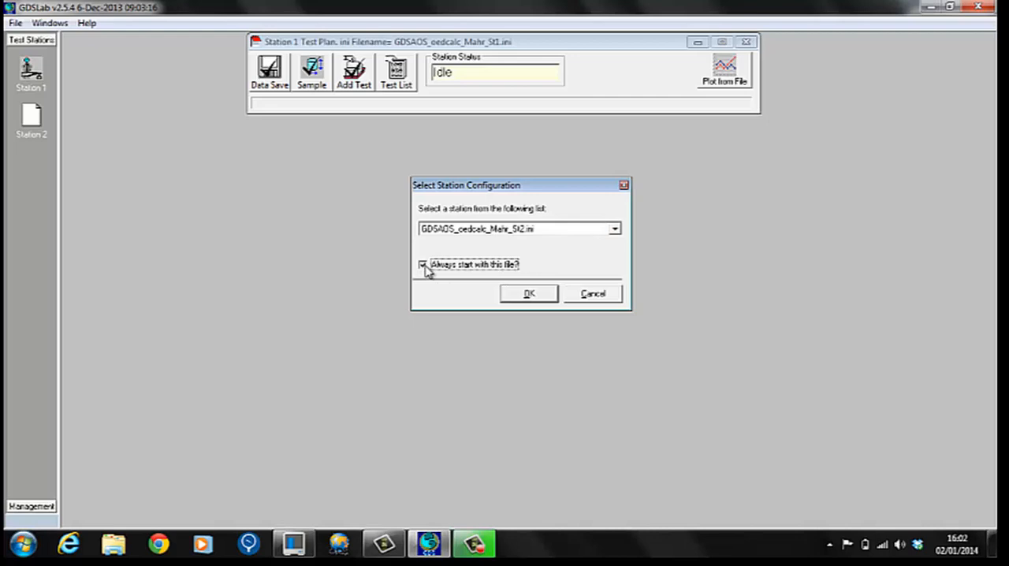
pyautogui.click(540, 295)
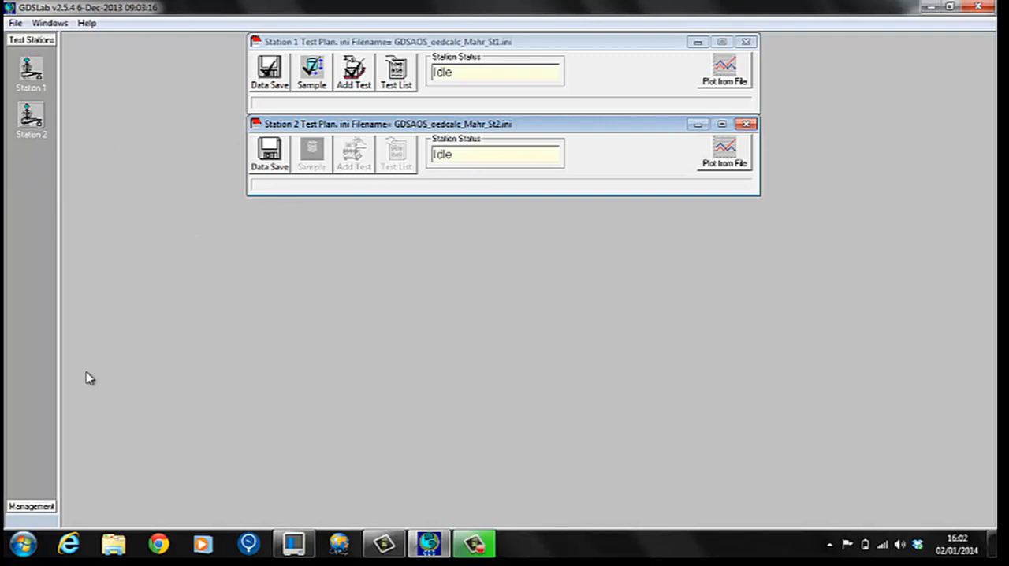
# Examine the hardware connections of Station 2 and Station 1 in the object display.
pyautogui.click(30, 507)
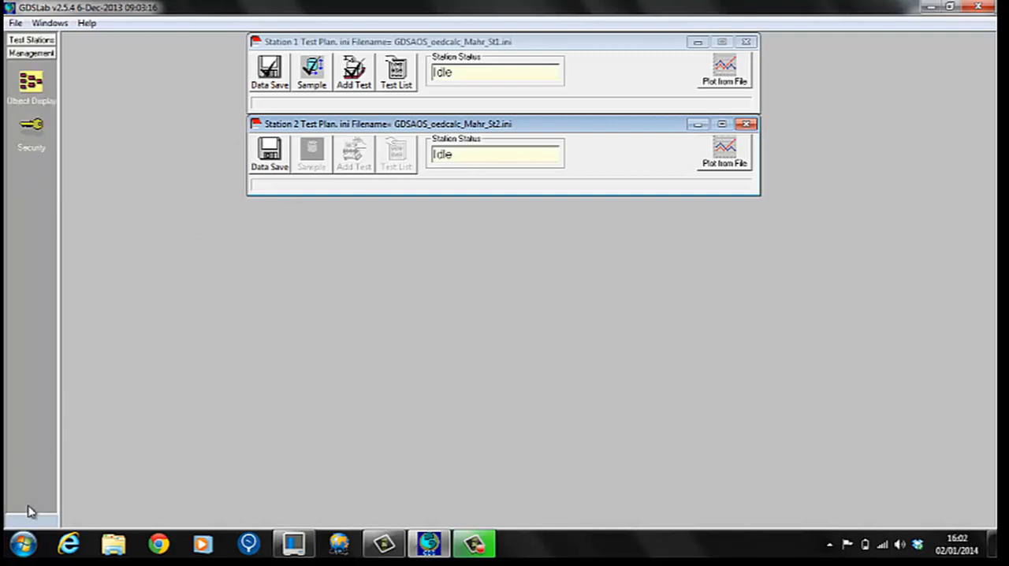
pyautogui.click(29, 88)
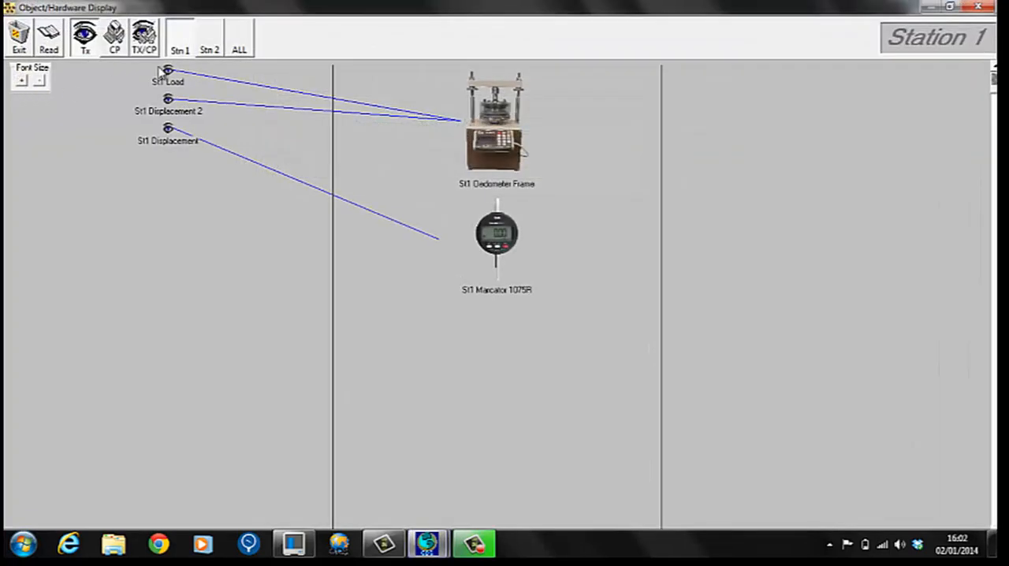
pyautogui.click(210, 43)
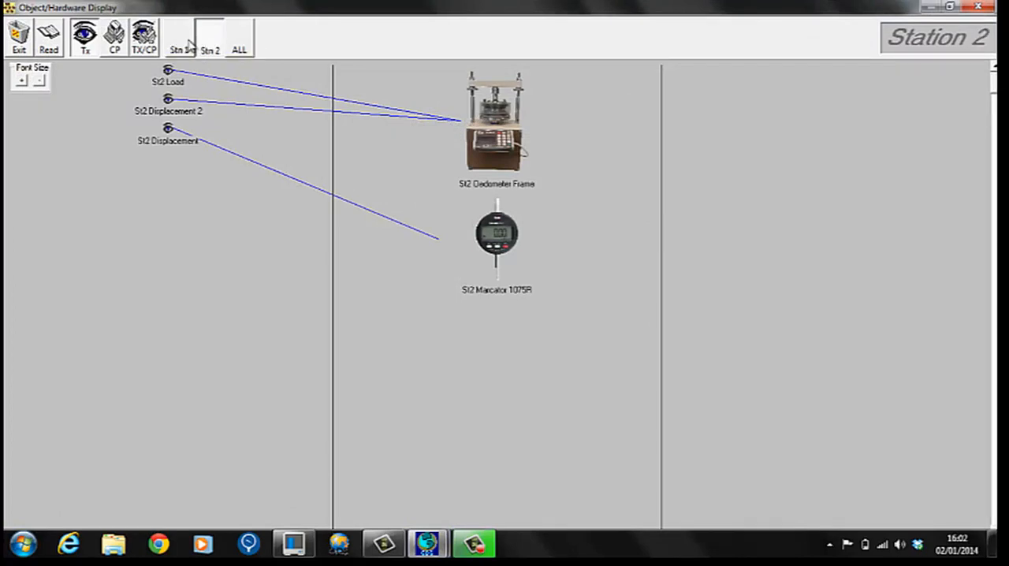
pyautogui.click(180, 43)
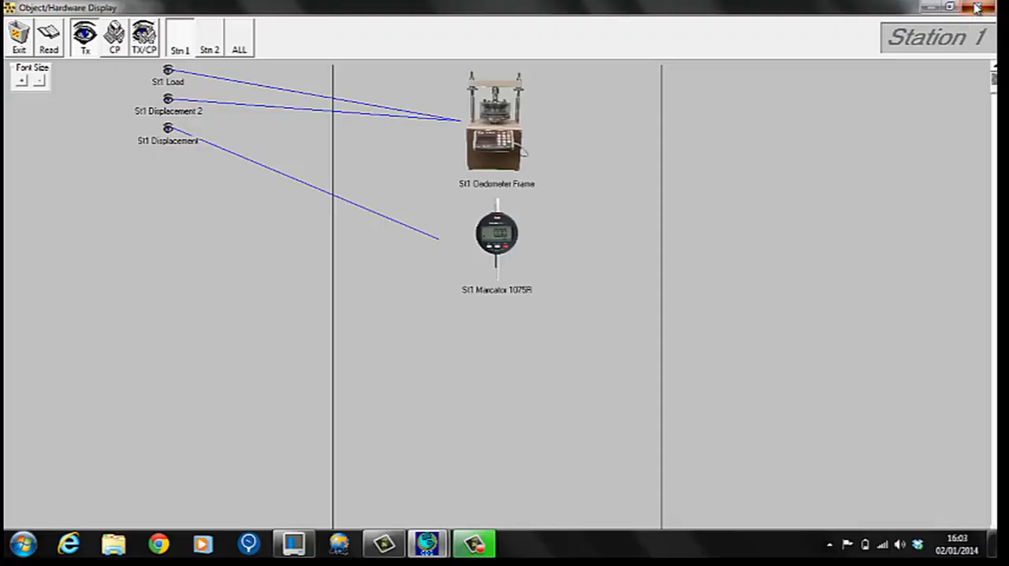
pyautogui.click(977, 8)
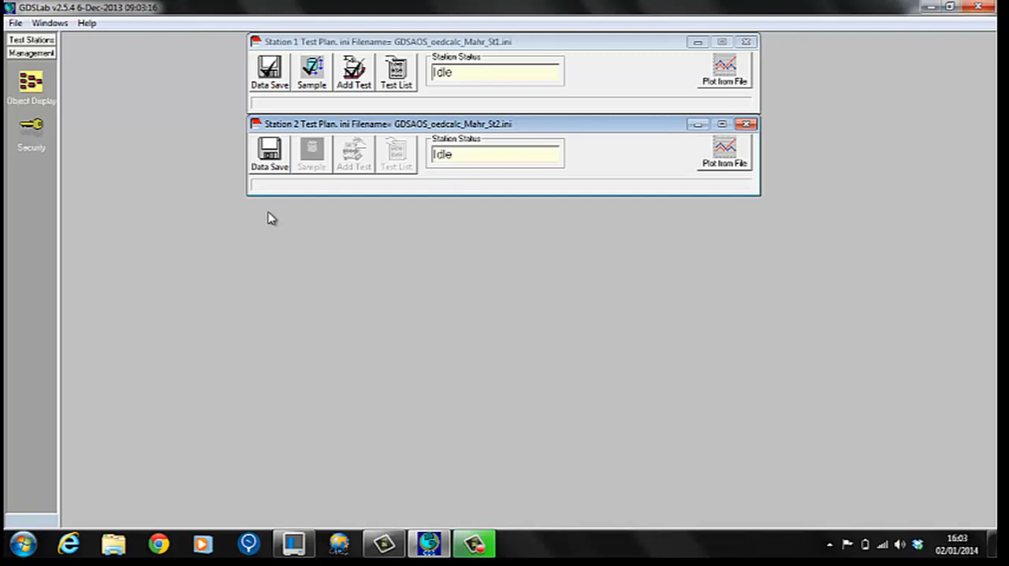
# Set Station 2's data saving to Single Directory in Standard GDSLAB format, linear every 10 seconds with calculated data saved.
pyautogui.click(268, 169)
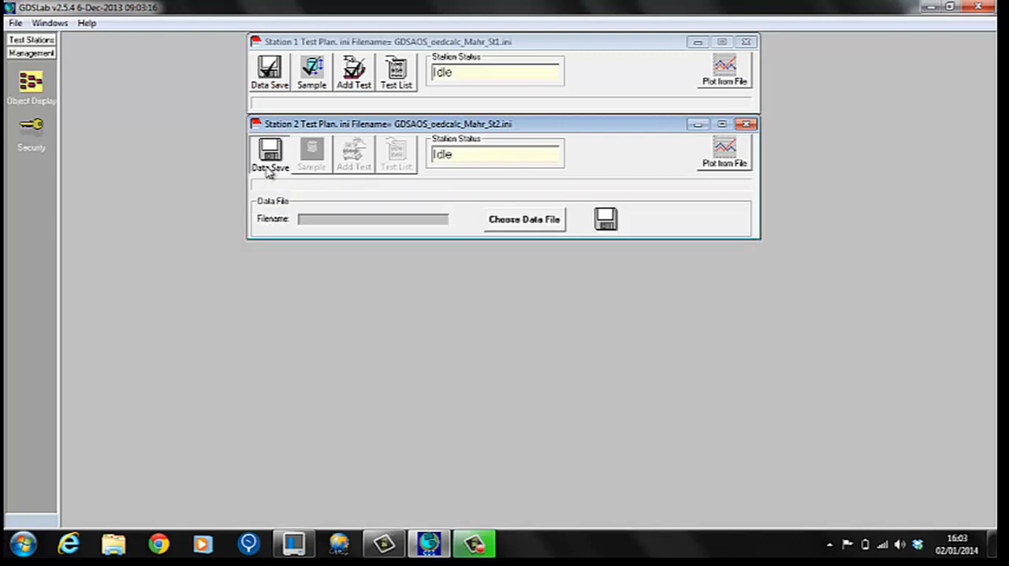
pyautogui.click(517, 221)
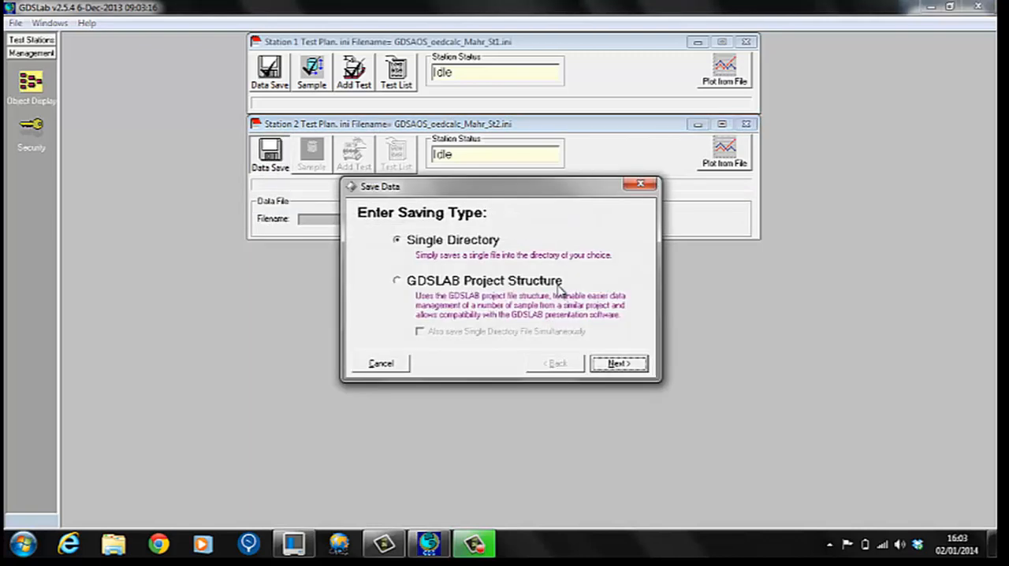
pyautogui.click(618, 363)
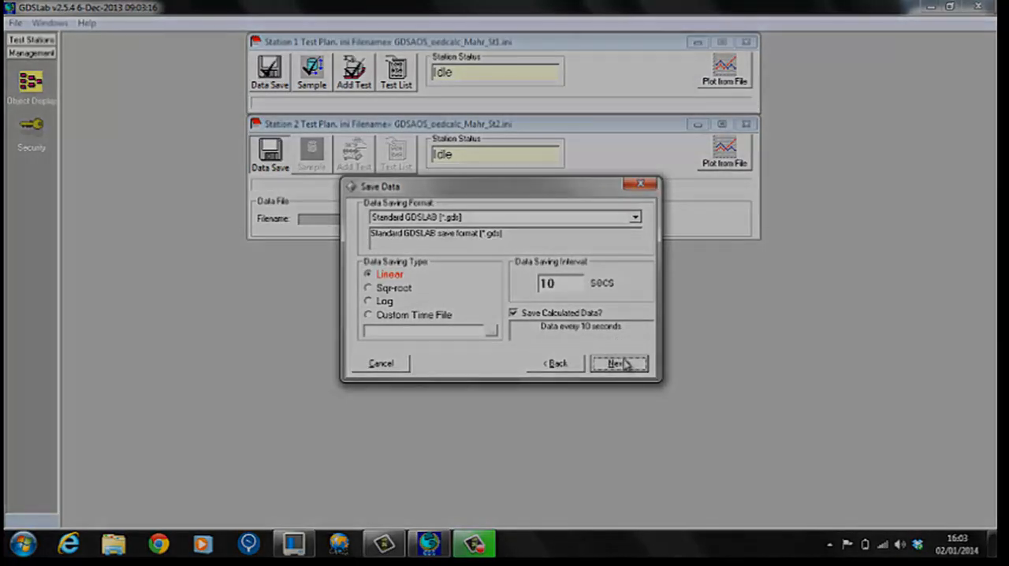
pyautogui.click(619, 363)
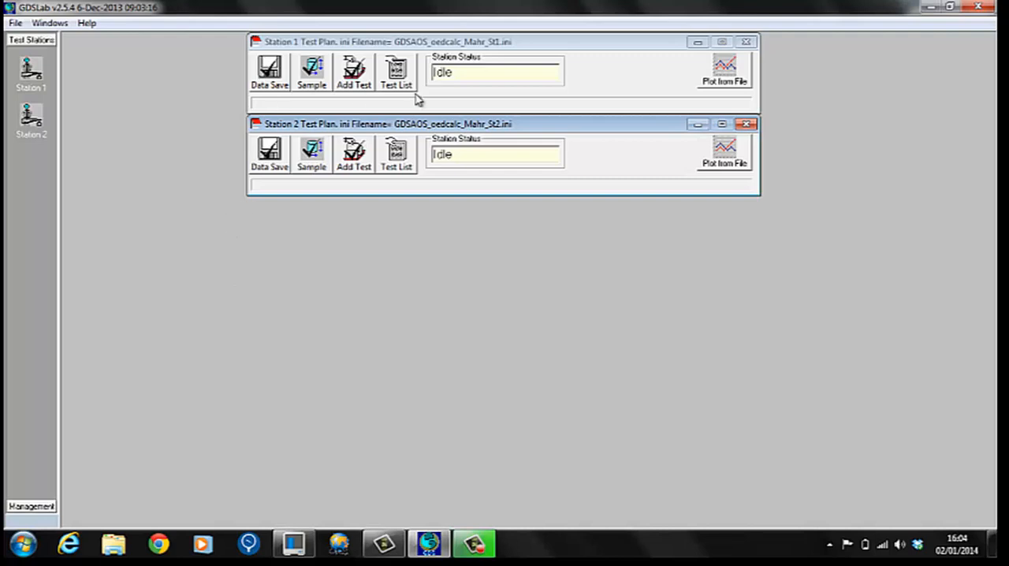
# Show the test lists of both stations and arrange the two windows with Station 2 above Station 1.
pyautogui.click(398, 73)
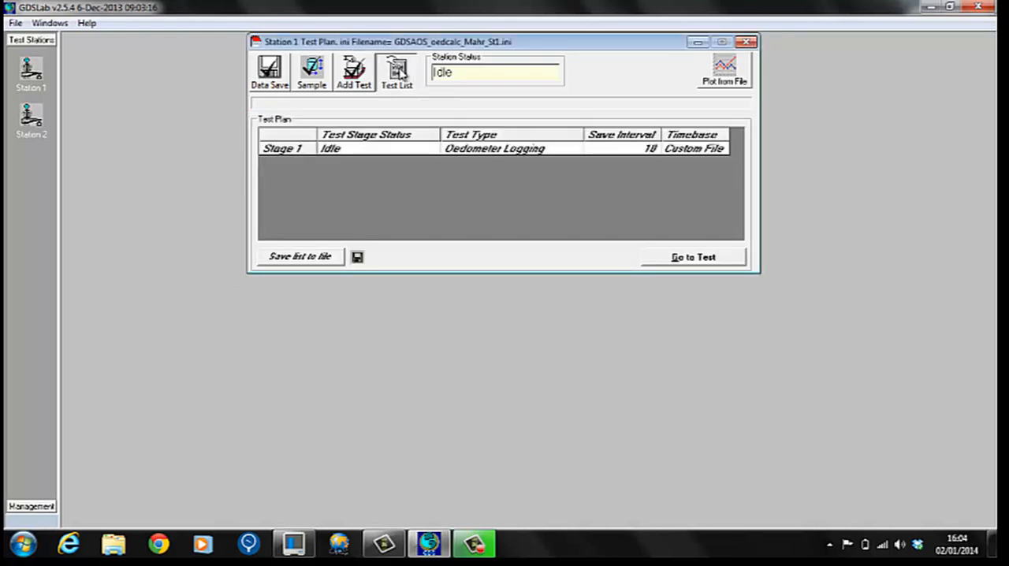
pyautogui.moveTo(412, 45); pyautogui.dragTo(337, 224)
pyautogui.click(395, 154)
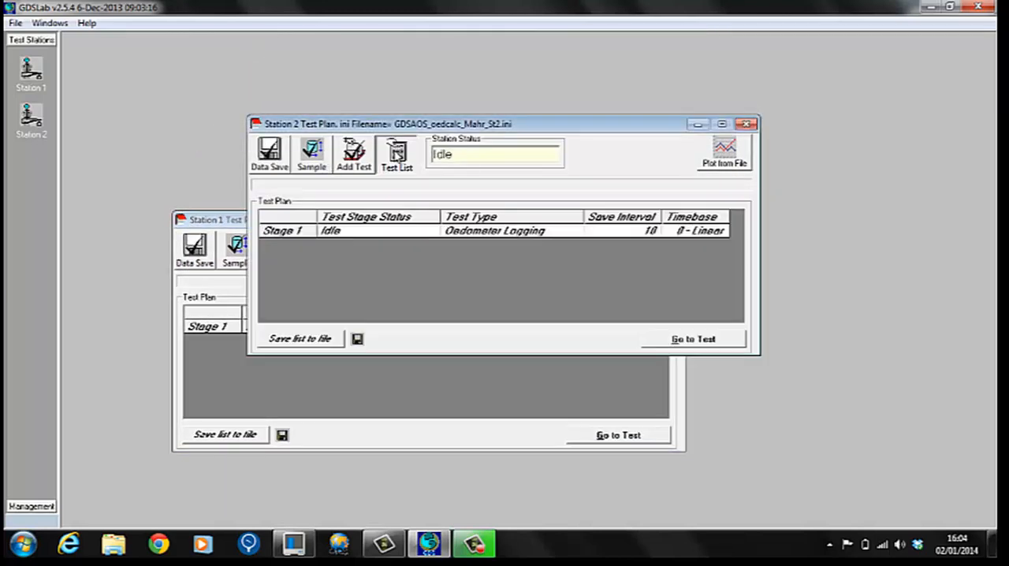
pyautogui.moveTo(396, 124); pyautogui.dragTo(324, 37)
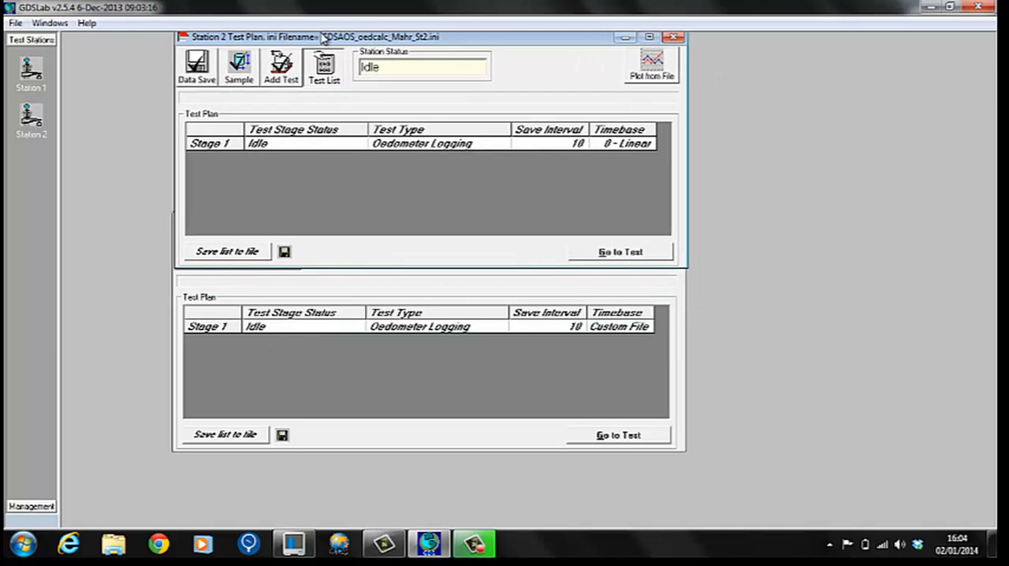
pyautogui.click(474, 448)
pyautogui.moveTo(389, 223); pyautogui.dragTo(384, 280)
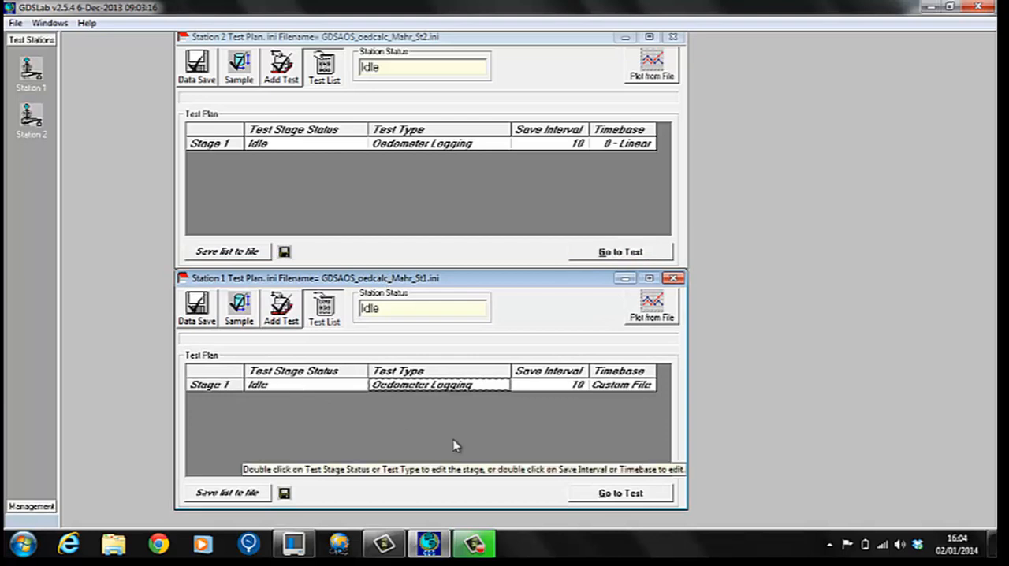
# Go to Station 1's test display, view the live data grid and return to Graph 1.
pyautogui.click(621, 496)
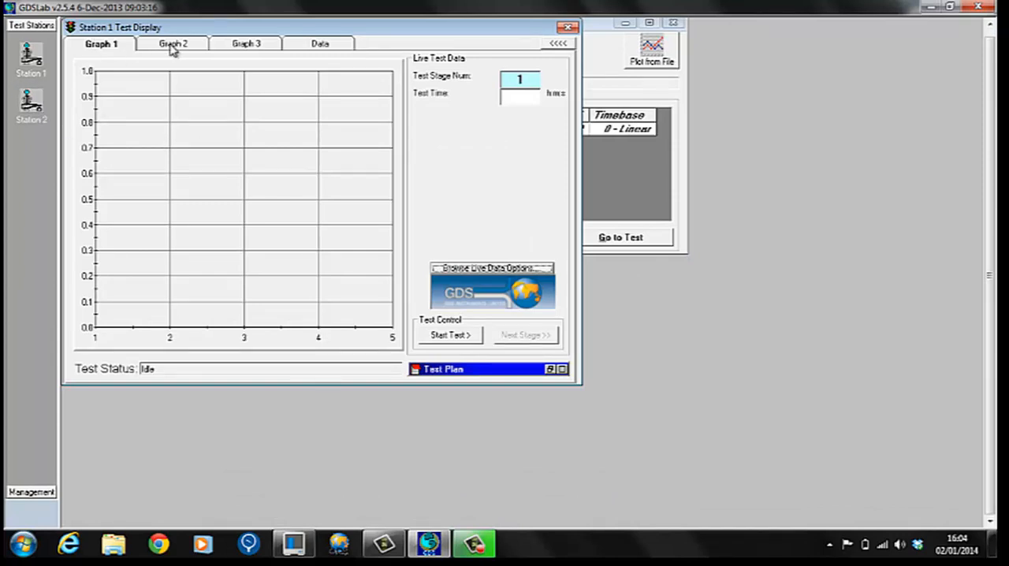
pyautogui.click(318, 49)
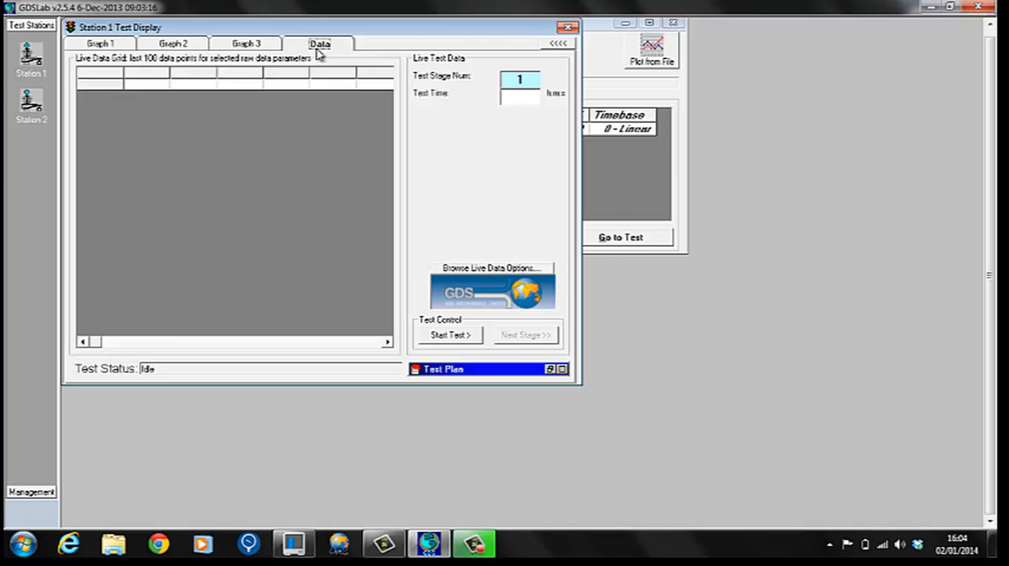
pyautogui.click(104, 44)
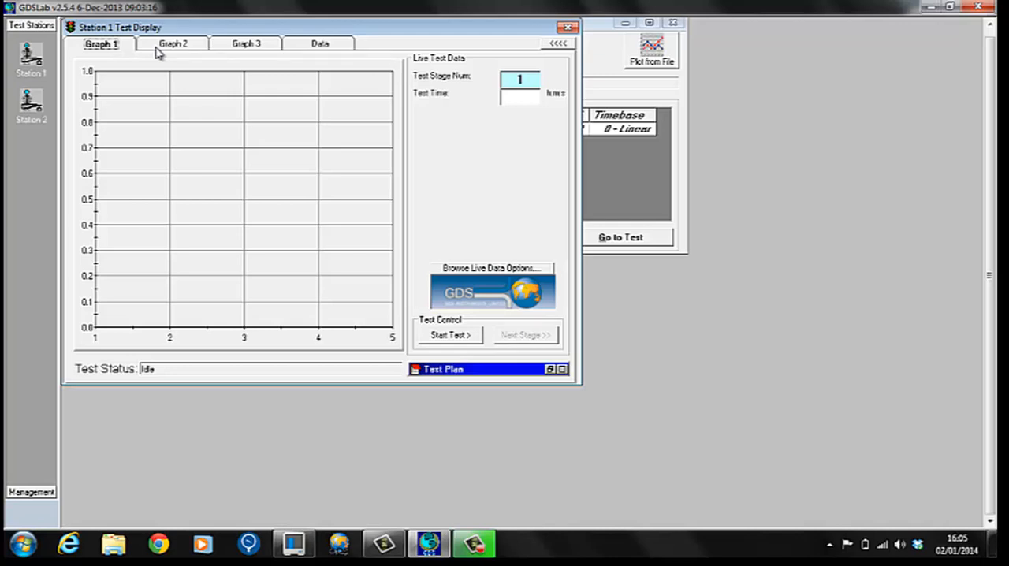
# Set Graph 1's second Y-axis to Axial Displacement 2, mm and accept Station 1's live data options.
pyautogui.click(470, 269)
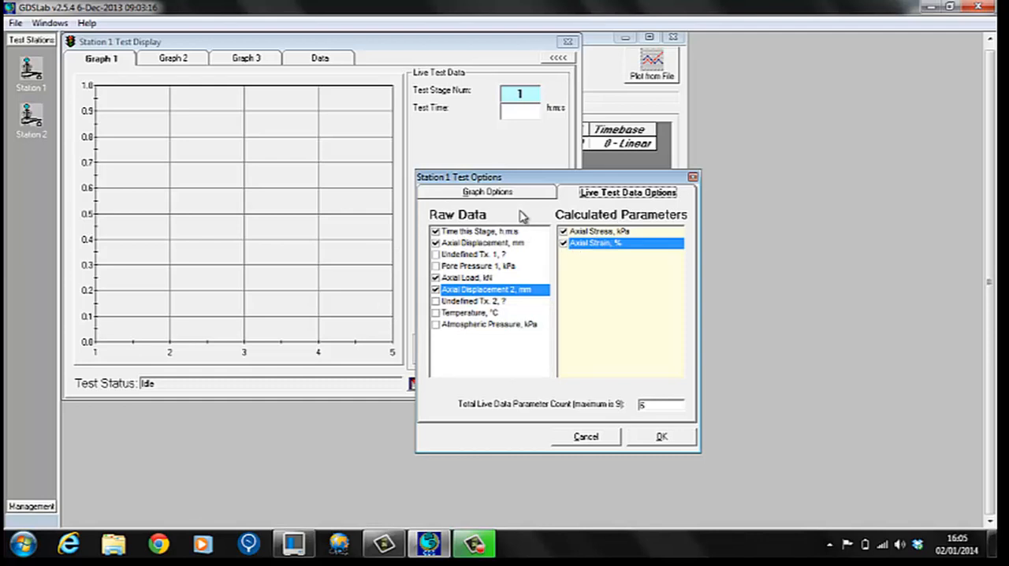
pyautogui.click(487, 193)
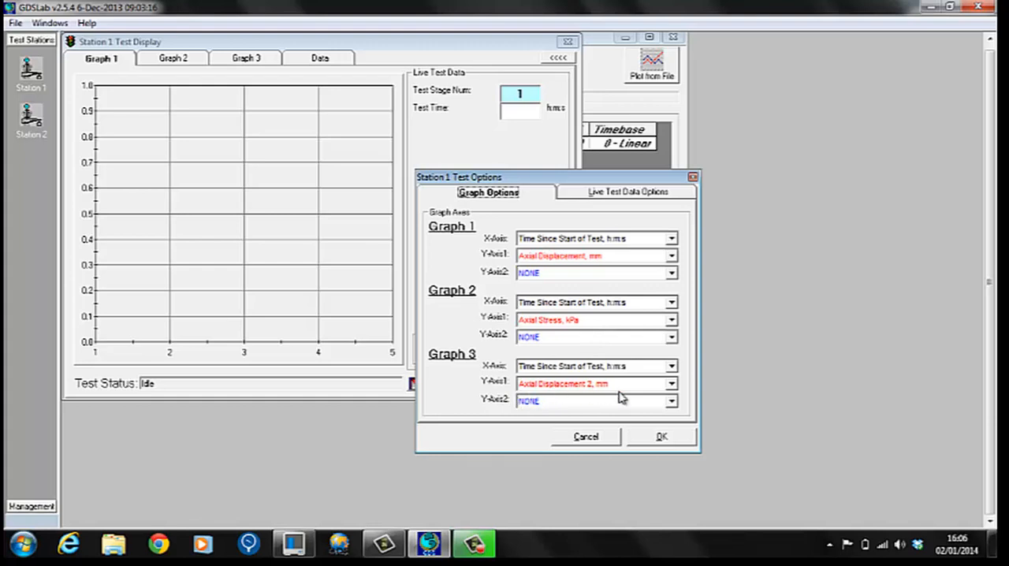
pyautogui.click(548, 273)
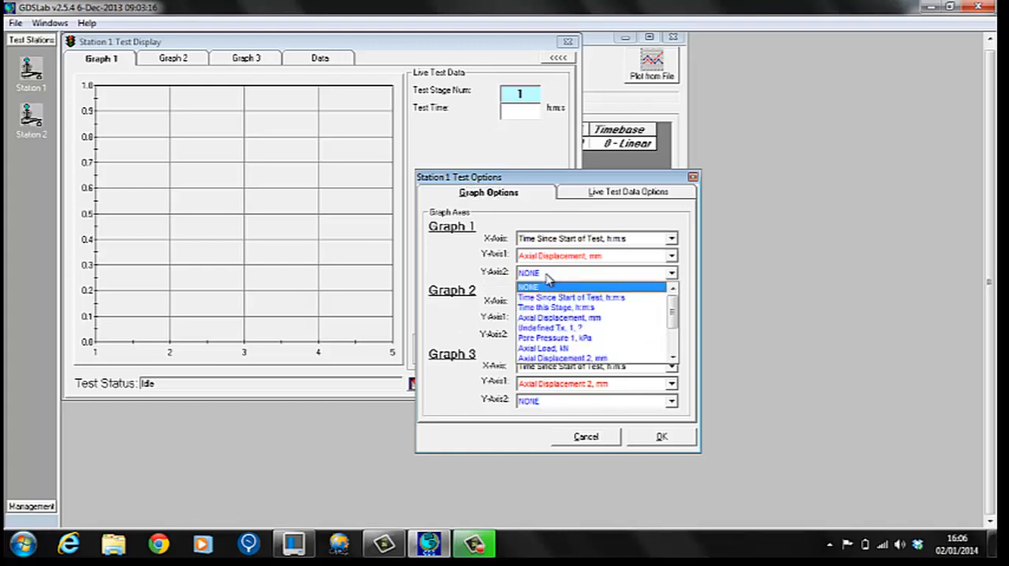
pyautogui.moveTo(671, 318); pyautogui.dragTo(669, 323)
pyautogui.click(631, 332)
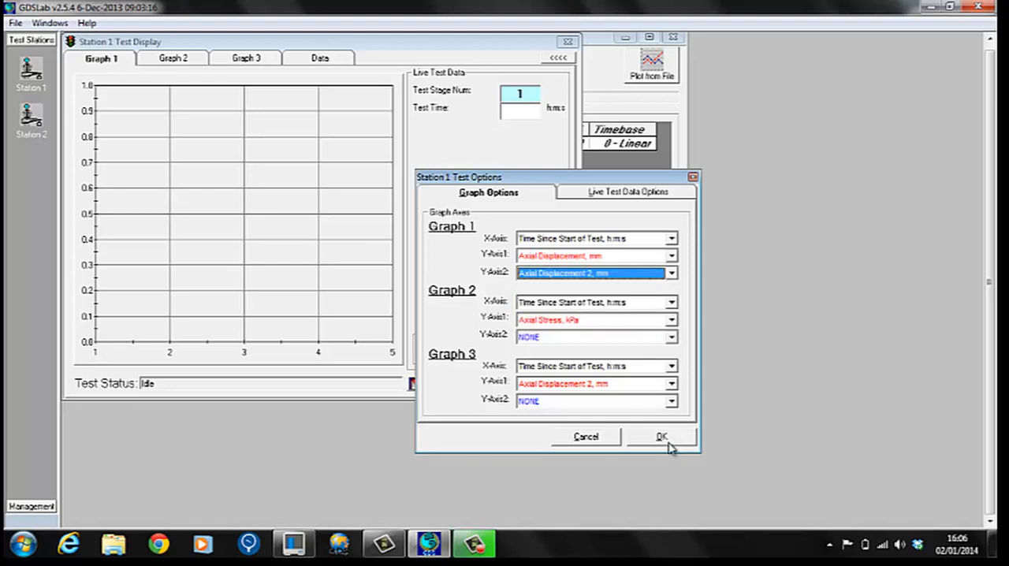
pyautogui.click(574, 194)
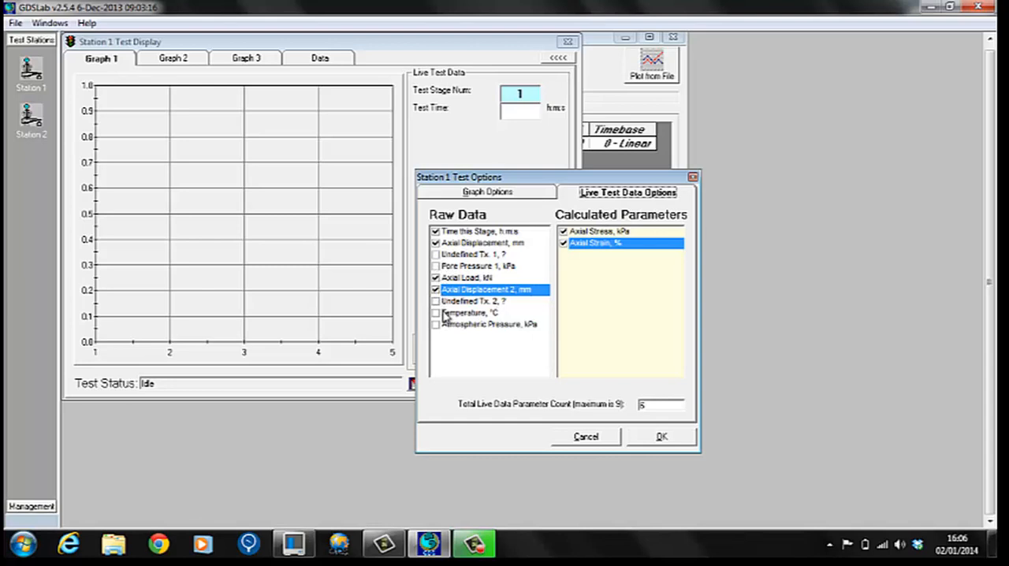
pyautogui.click(656, 440)
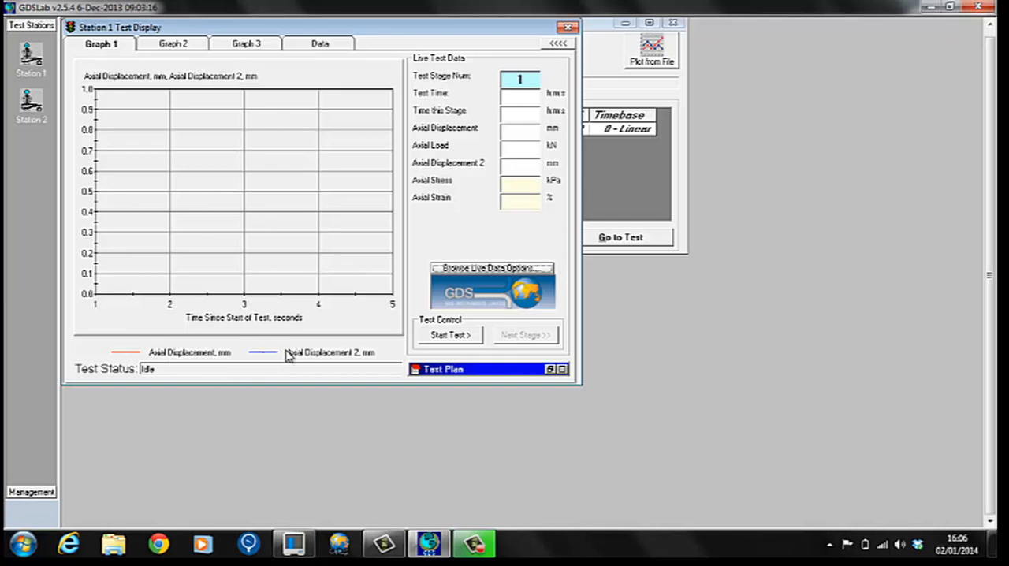
# Check the axes of Graph 2 and Graph 3 in Station 1's test display and return to Graph 1.
pyautogui.click(181, 44)
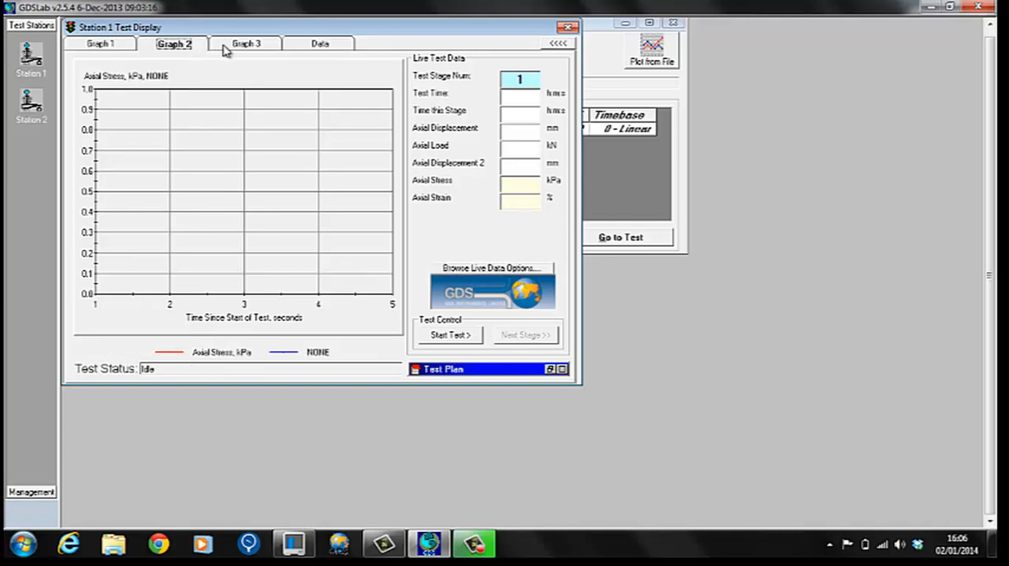
pyautogui.click(225, 46)
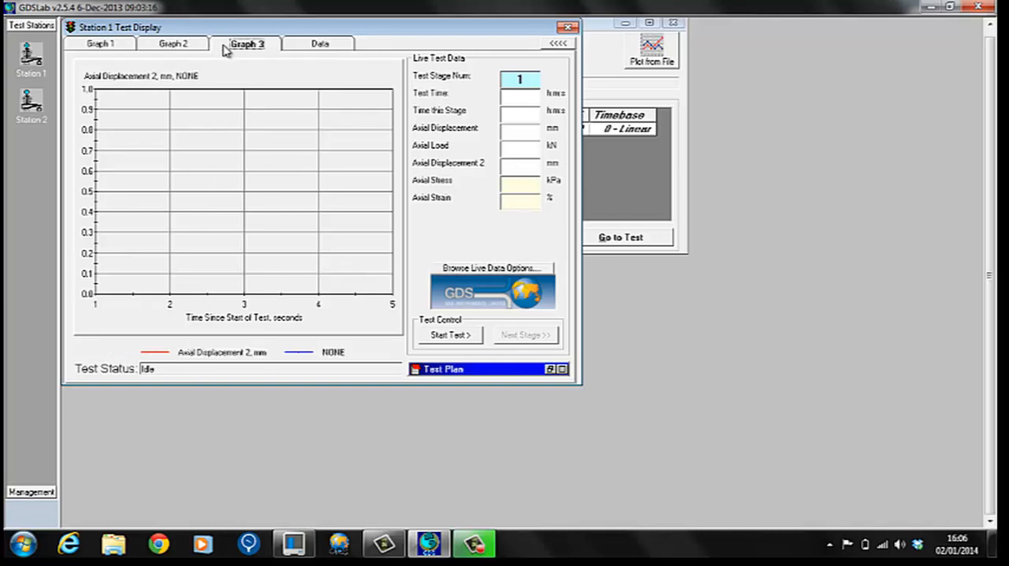
pyautogui.click(93, 49)
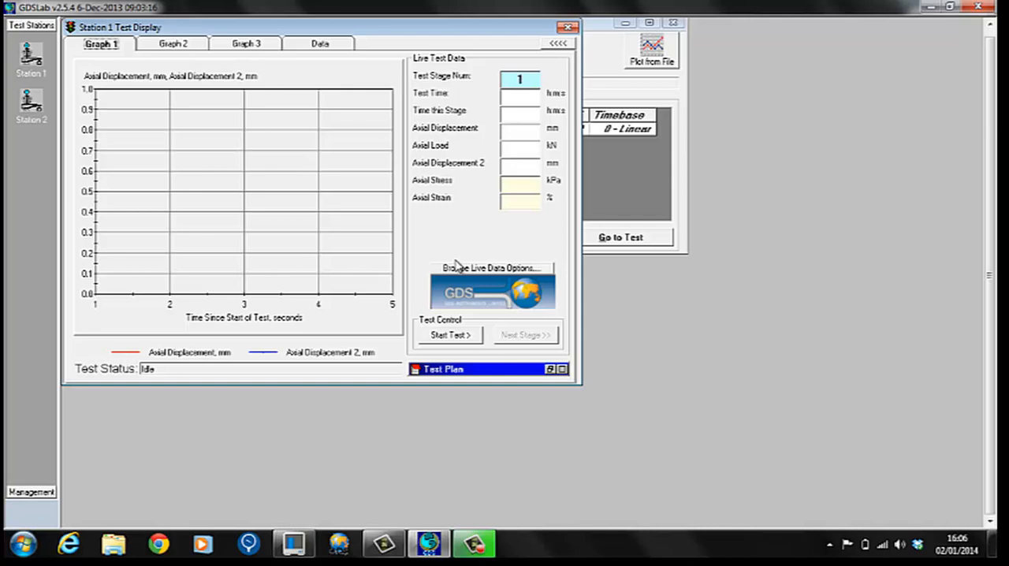
# Start Station 1's test with Graph 2 shown, and go to Station 2's test display.
pyautogui.click(455, 337)
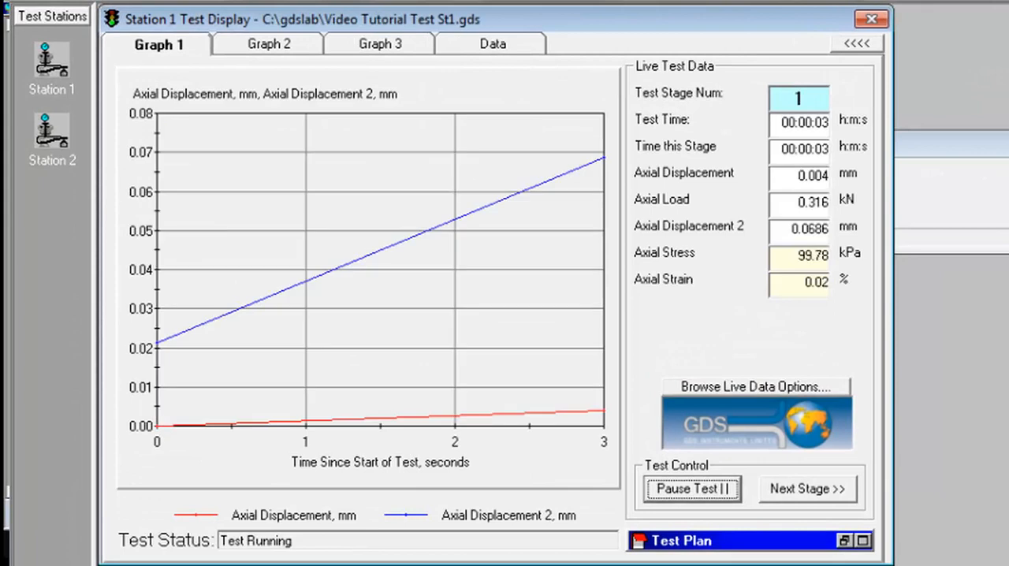
pyautogui.click(270, 44)
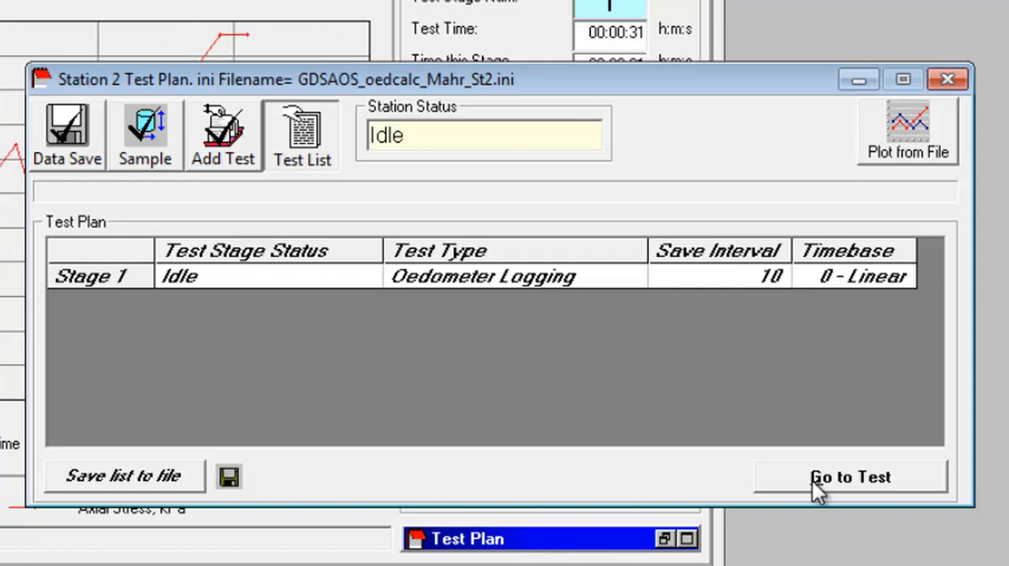
pyautogui.click(808, 480)
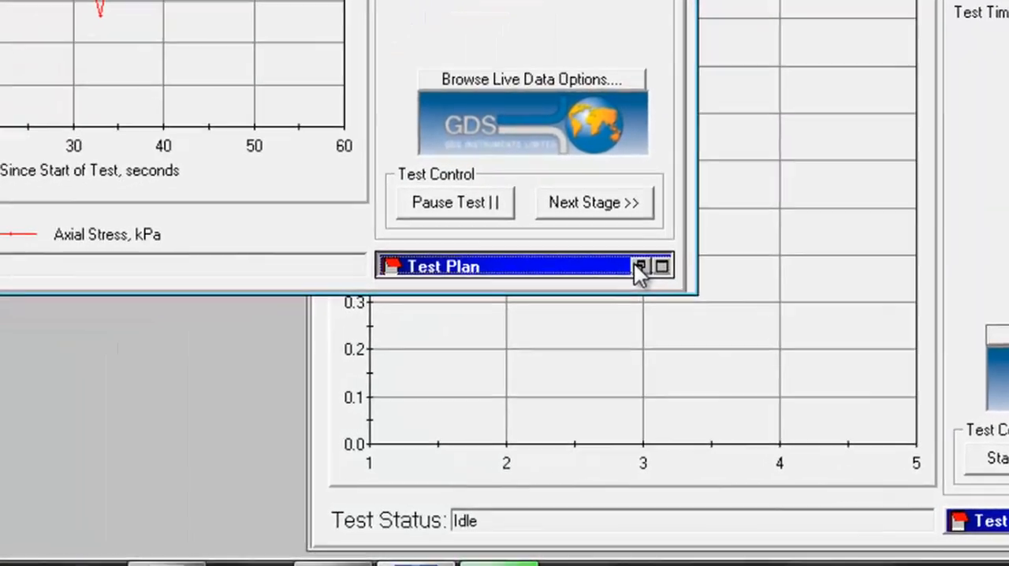
# Create a second Oedometer Logging stage in Station 1's test plan during the running test, and destroy it again.
pyautogui.click(324, 315)
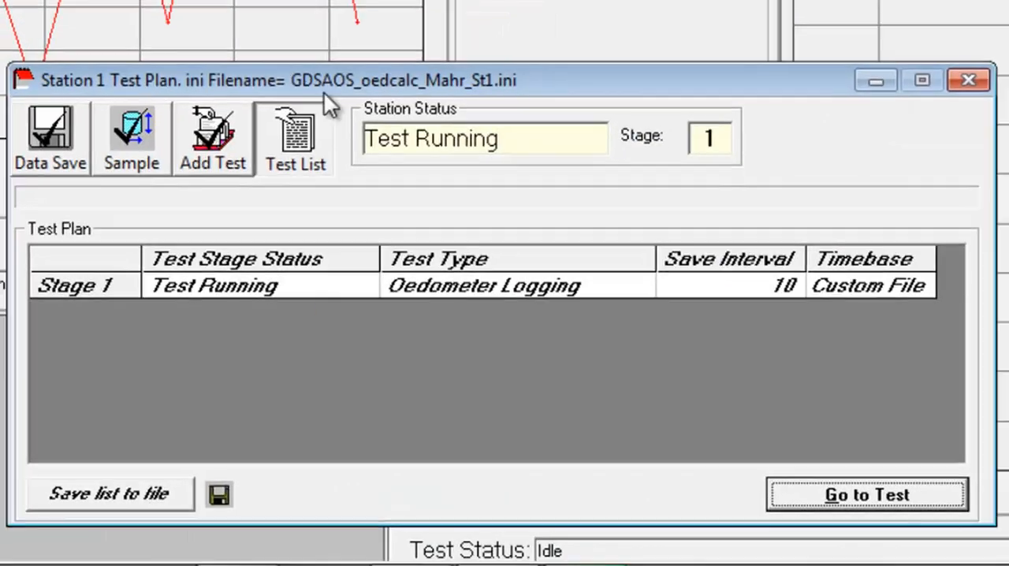
pyautogui.moveTo(322, 83); pyautogui.dragTo(236, 82)
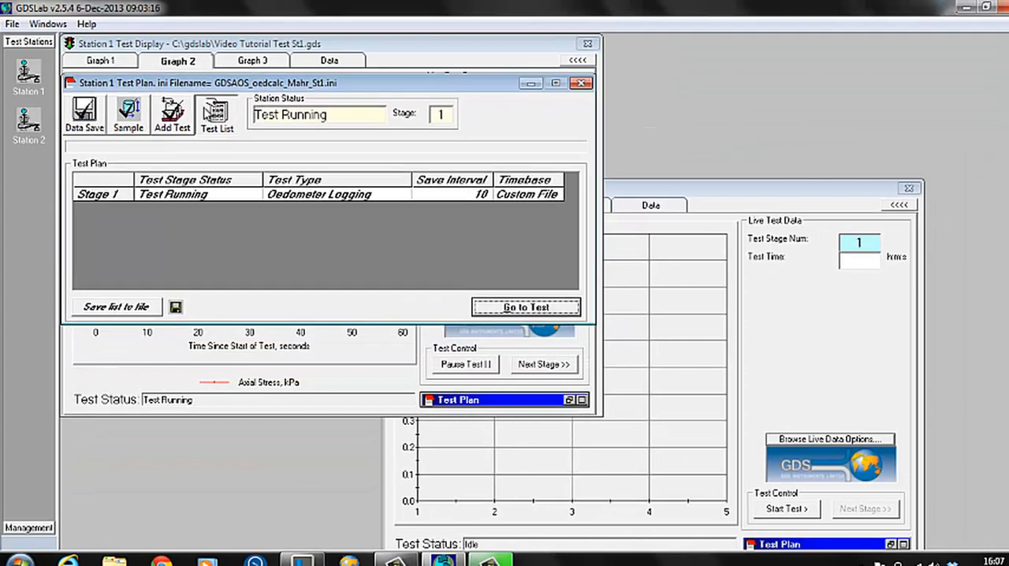
pyautogui.click(181, 118)
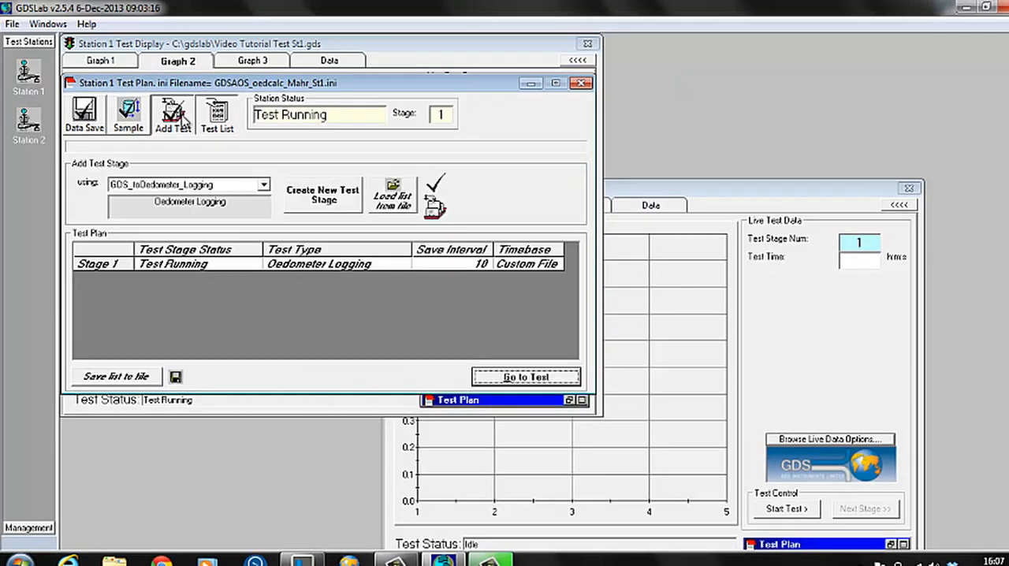
pyautogui.click(314, 199)
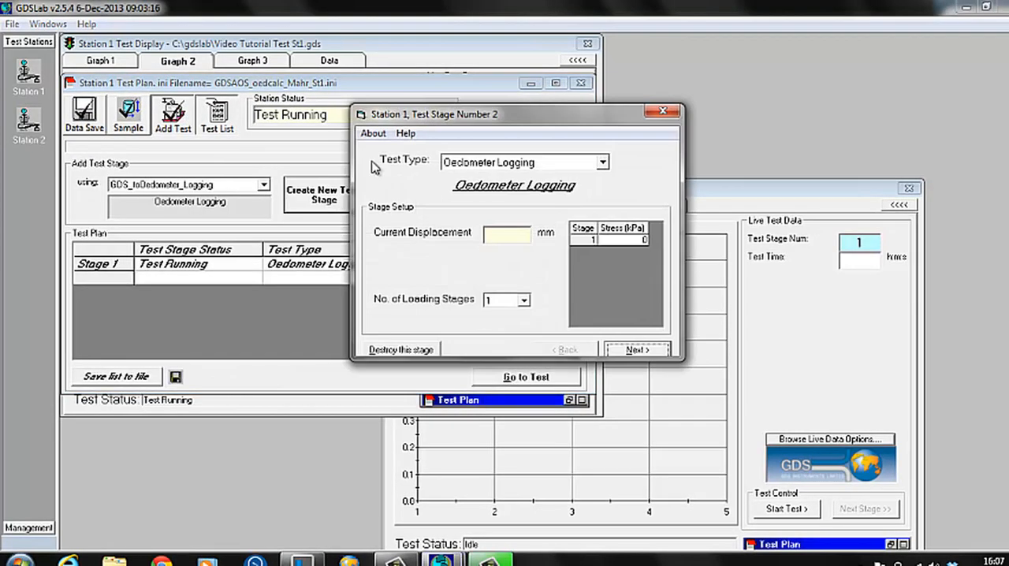
pyautogui.click(463, 162)
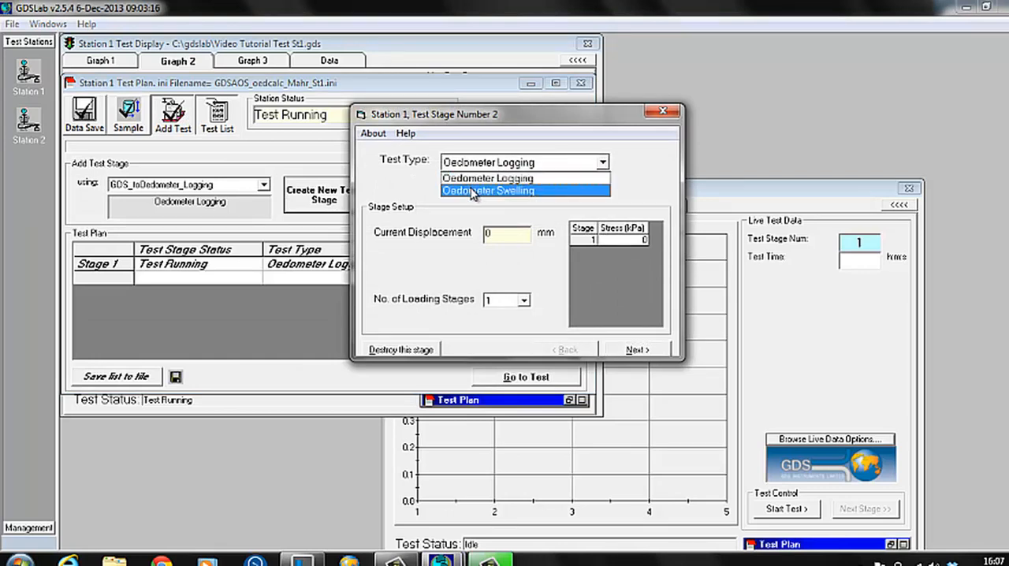
pyautogui.click(471, 178)
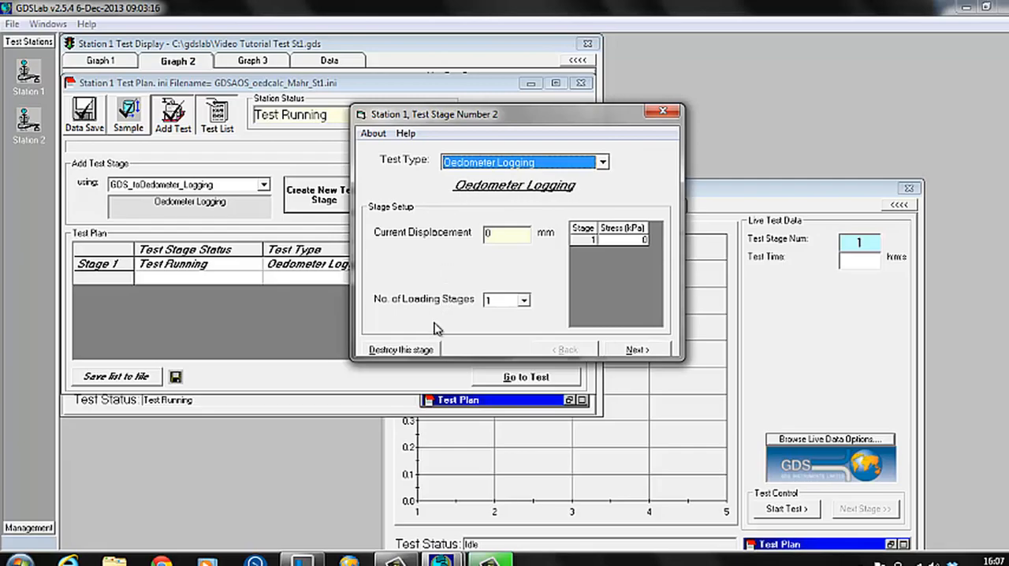
pyautogui.click(416, 351)
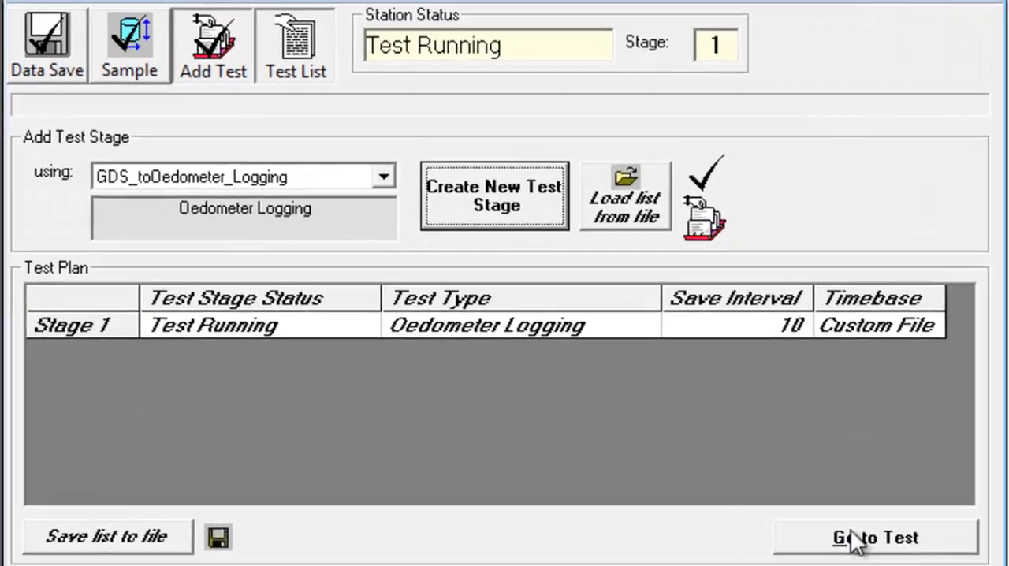
pyautogui.click(672, 448)
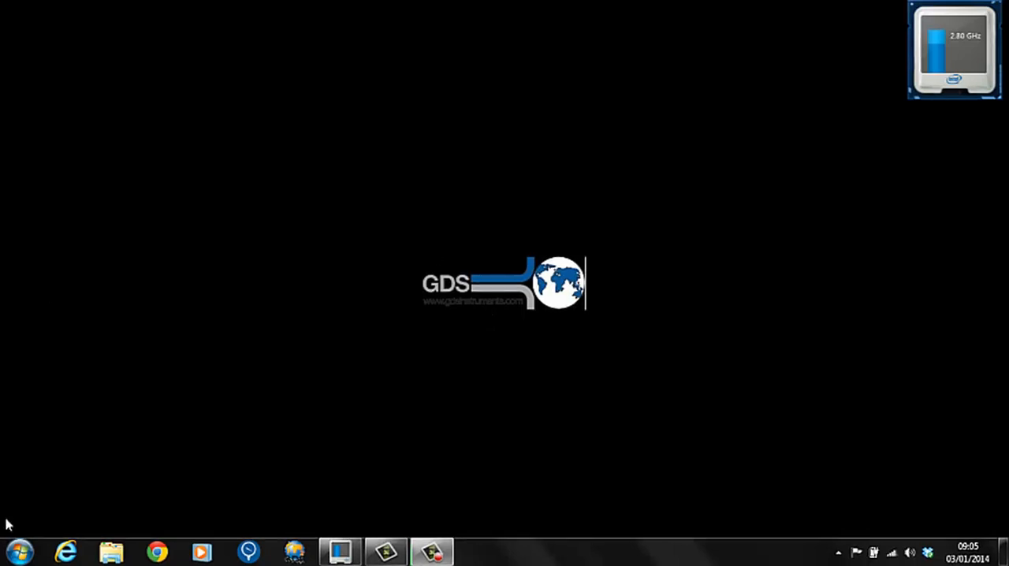
# Open Microsoft Excel with a blank workbook.
pyautogui.click(17, 552)
pyautogui.click(34, 244)
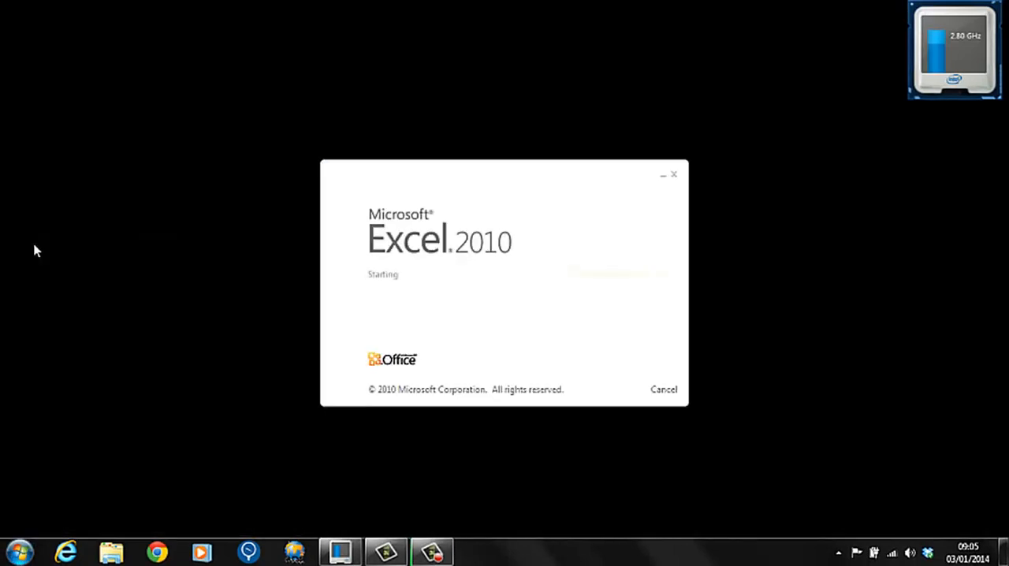
pyautogui.click(66, 160)
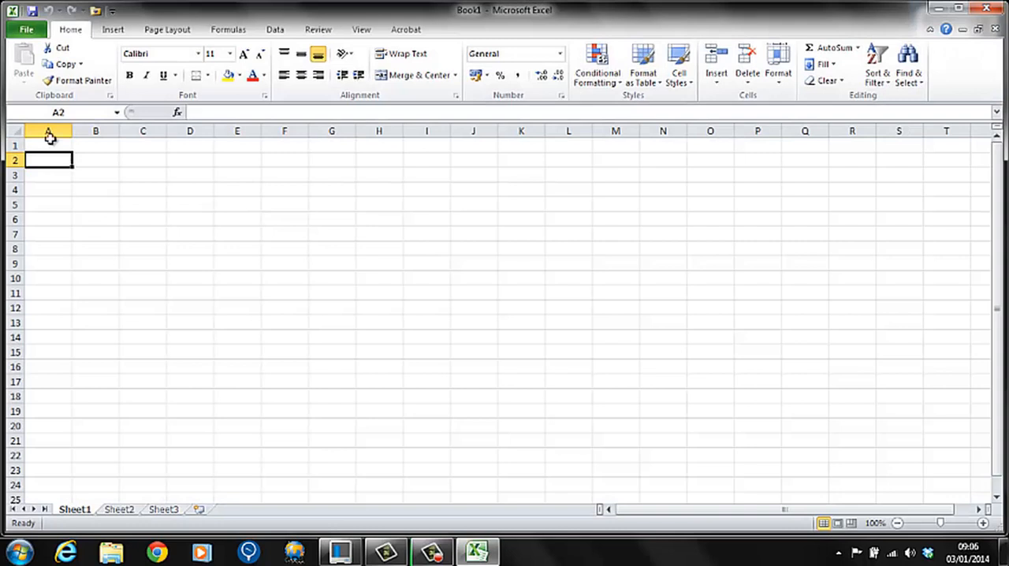
# Enter the values 0 to 70 in increments of 5 down column A, from A1 to A15.
pyautogui.click(47, 131)
pyautogui.click(48, 145)
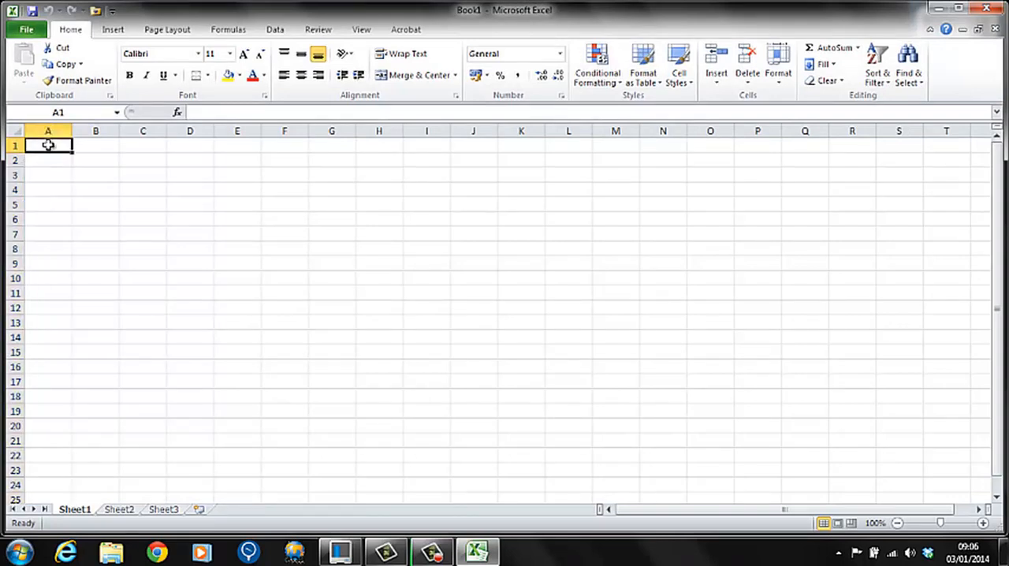
pyautogui.write('0')
pyautogui.press('Return')
pyautogui.write('5')
pyautogui.press('Return')
pyautogui.write('10')
pyautogui.press('Return')
pyautogui.write('15')
pyautogui.press('Return')
pyautogui.write('20')
pyautogui.press('Return')
pyautogui.write('25')
pyautogui.press('Return')
pyautogui.write('30')
pyautogui.press('Return')
pyautogui.write('35')
pyautogui.press('Return')
pyautogui.write('40')
pyautogui.press('Return')
pyautogui.write('45')
pyautogui.press('Return')
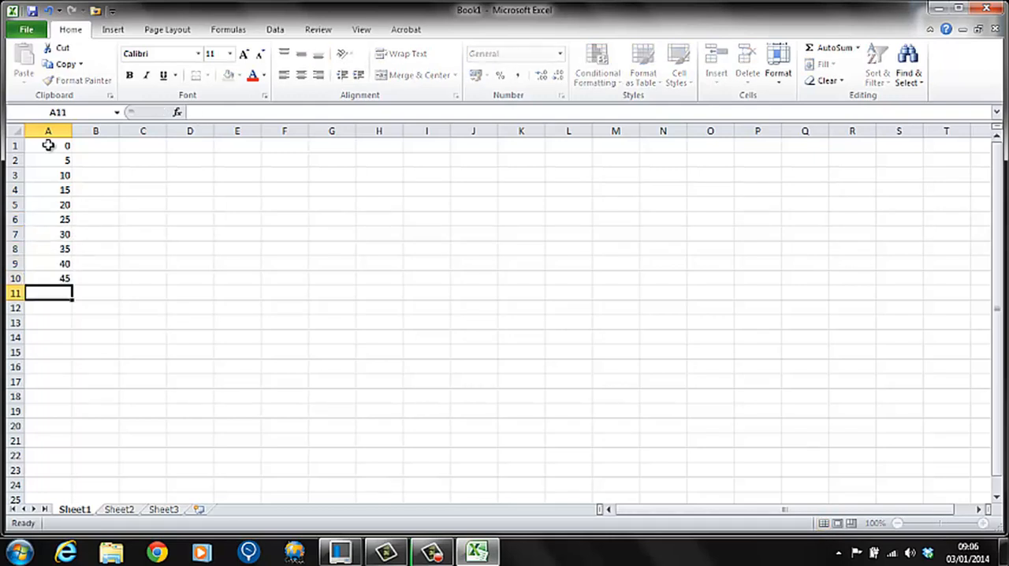
pyautogui.write('50')
pyautogui.press('Return')
pyautogui.write('55')
pyautogui.press('Return')
pyautogui.write('60')
pyautogui.press('Return')
pyautogui.write('65')
pyautogui.press('Return')
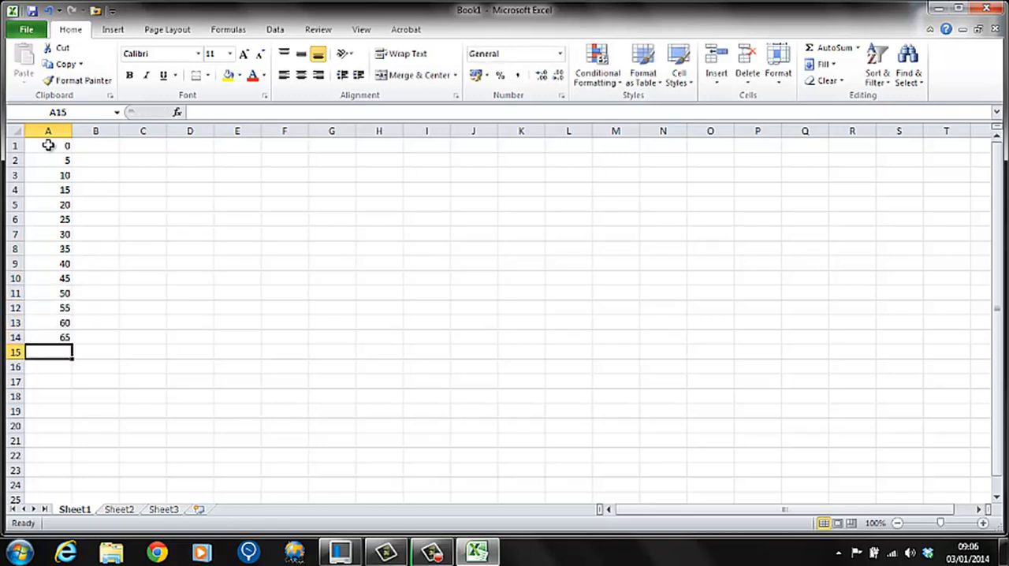
pyautogui.write('70')
pyautogui.press('Return')
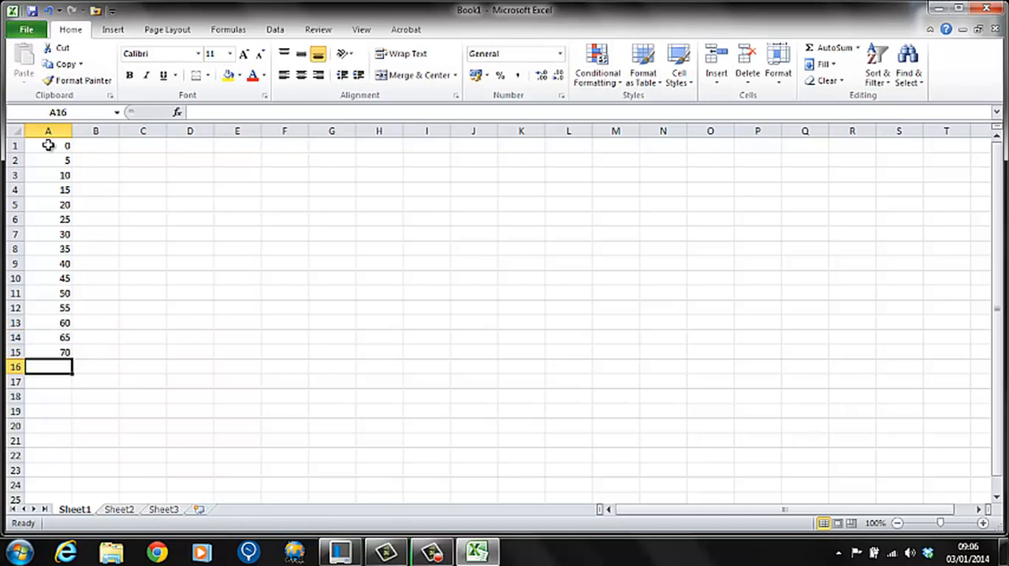
# Set up saving a copy in the Documents library as Custom time file 1 with the type CSV (Comma delimited).
pyautogui.click(26, 31)
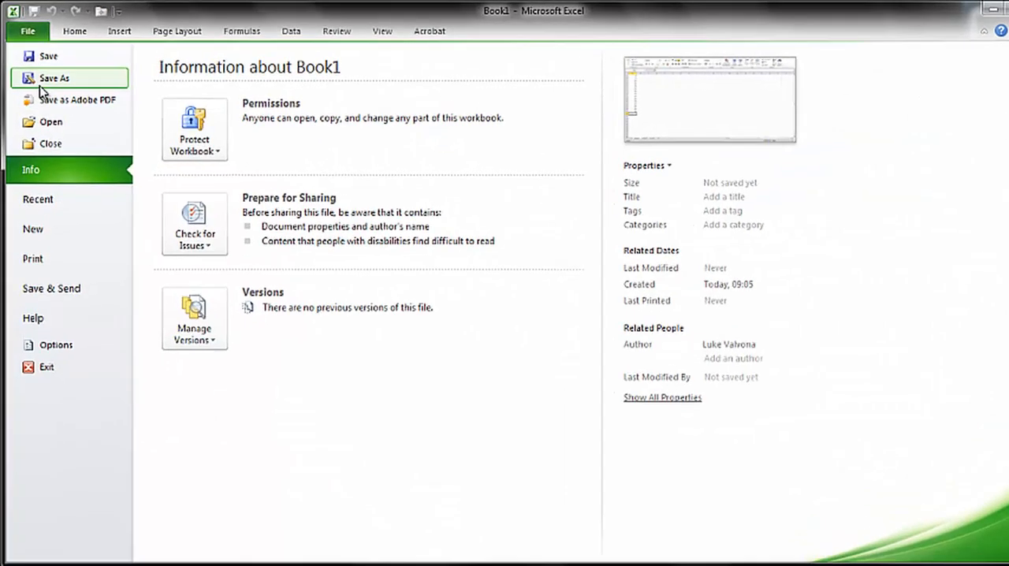
pyautogui.click(47, 101)
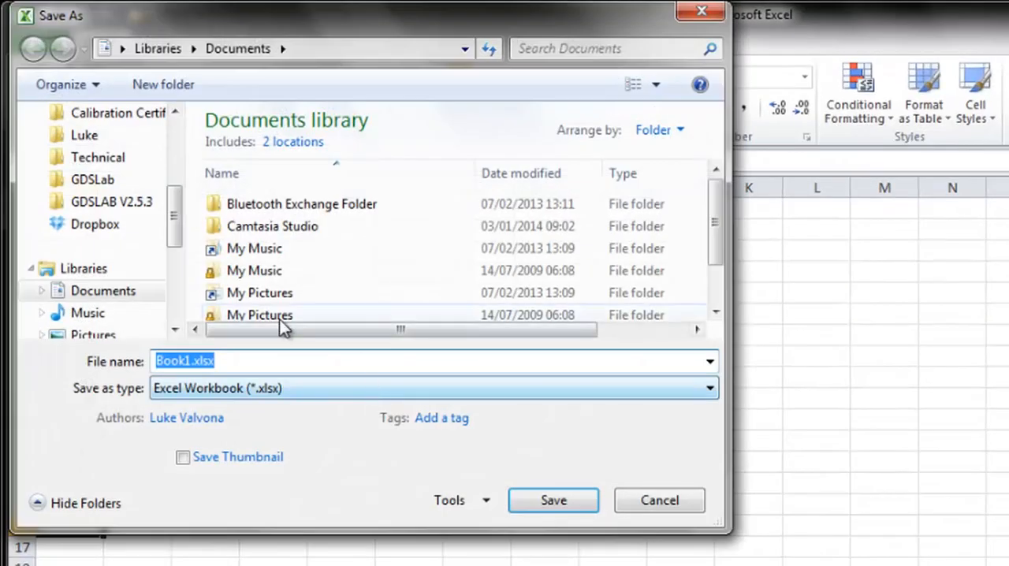
pyautogui.write('Custom')
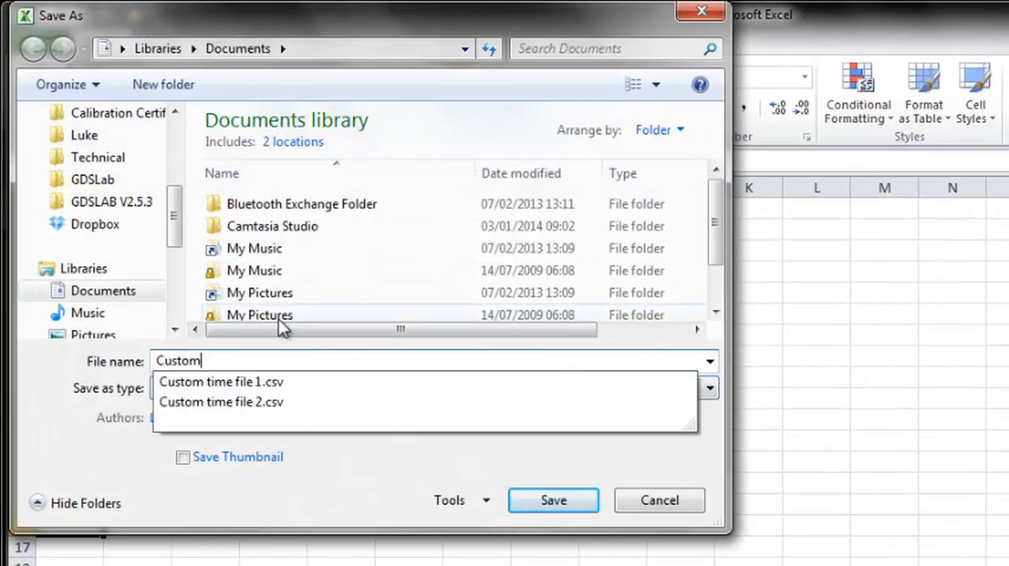
pyautogui.write(' time file 1')
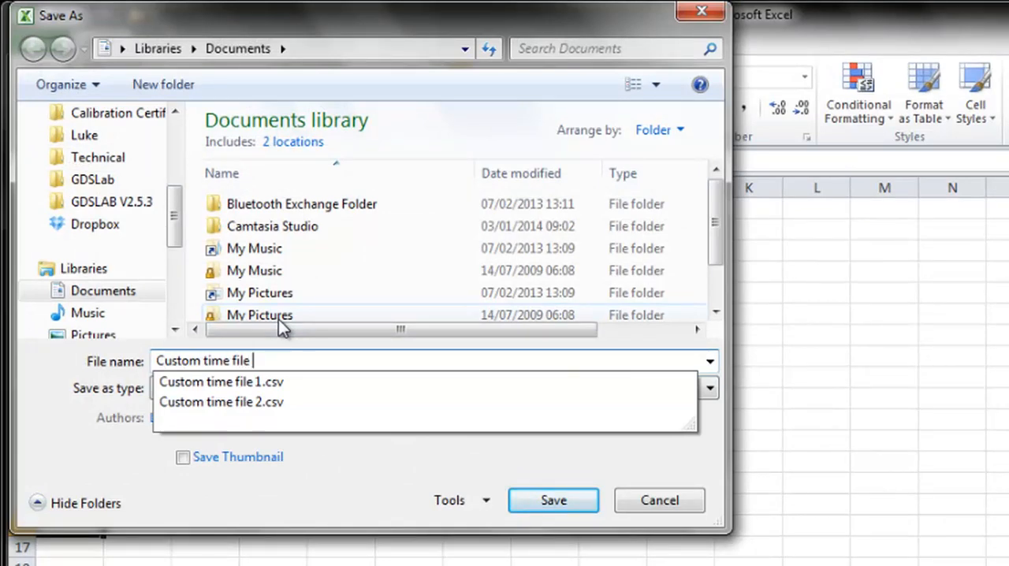
pyautogui.click(281, 386)
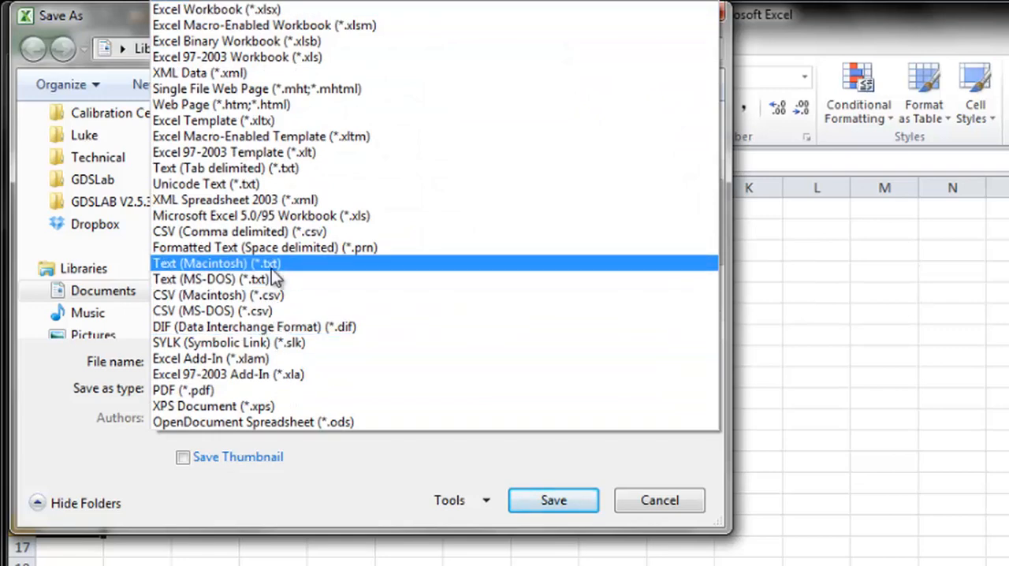
pyautogui.click(281, 295)
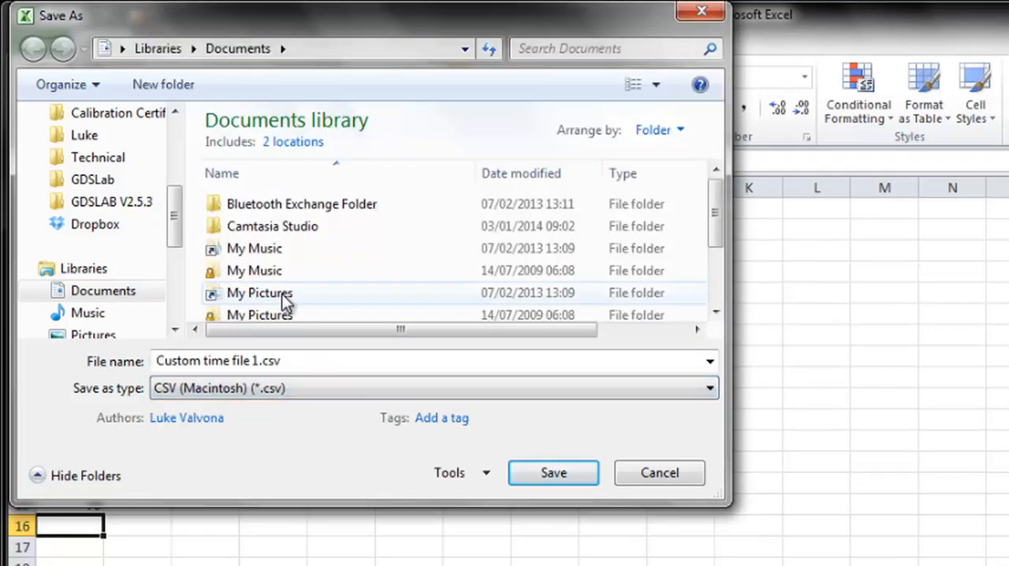
pyautogui.click(413, 386)
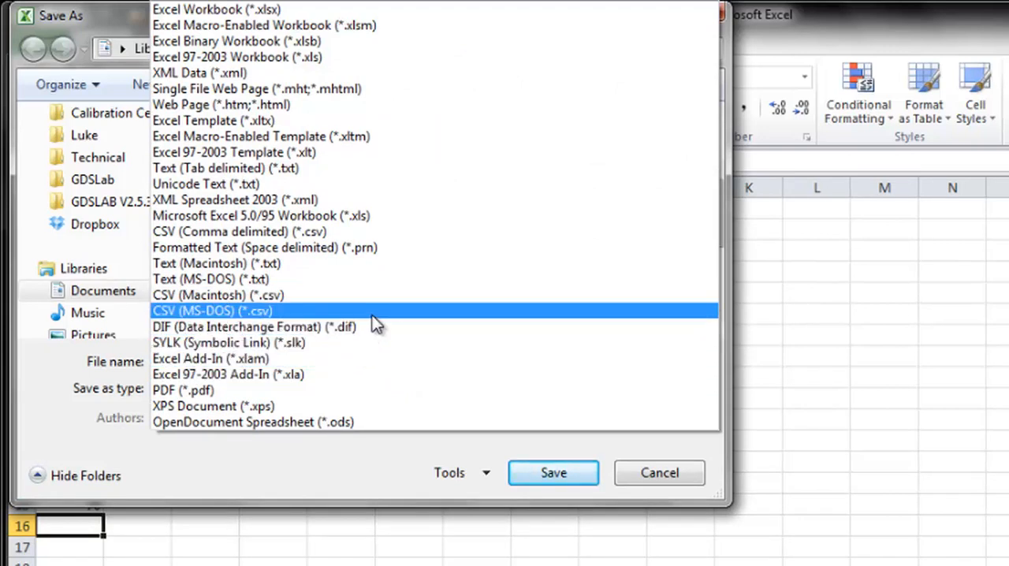
pyautogui.click(314, 237)
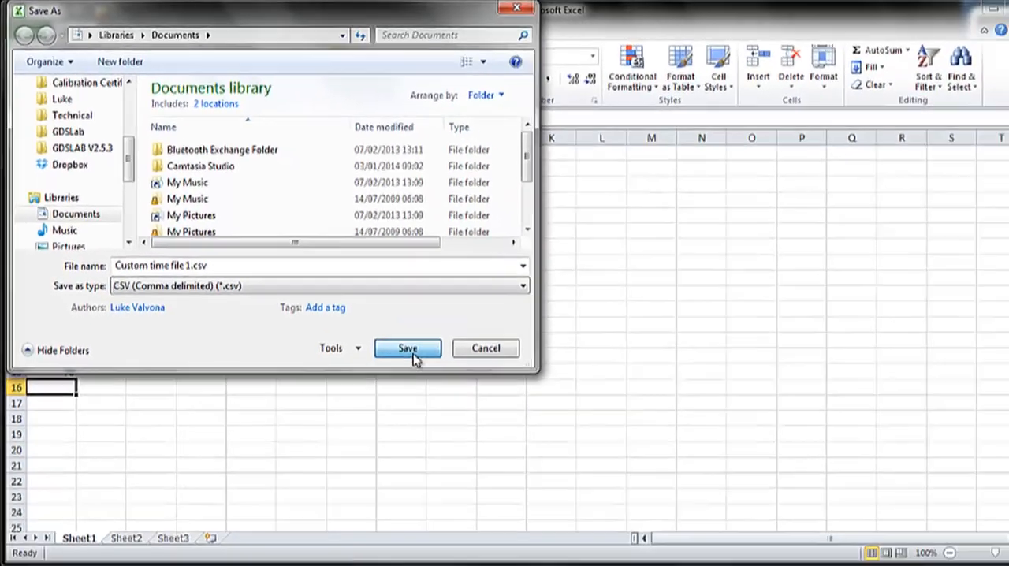
# Save the CSV file over the existing one, with only the active sheet and keeping the CSV format.
pyautogui.click(411, 353)
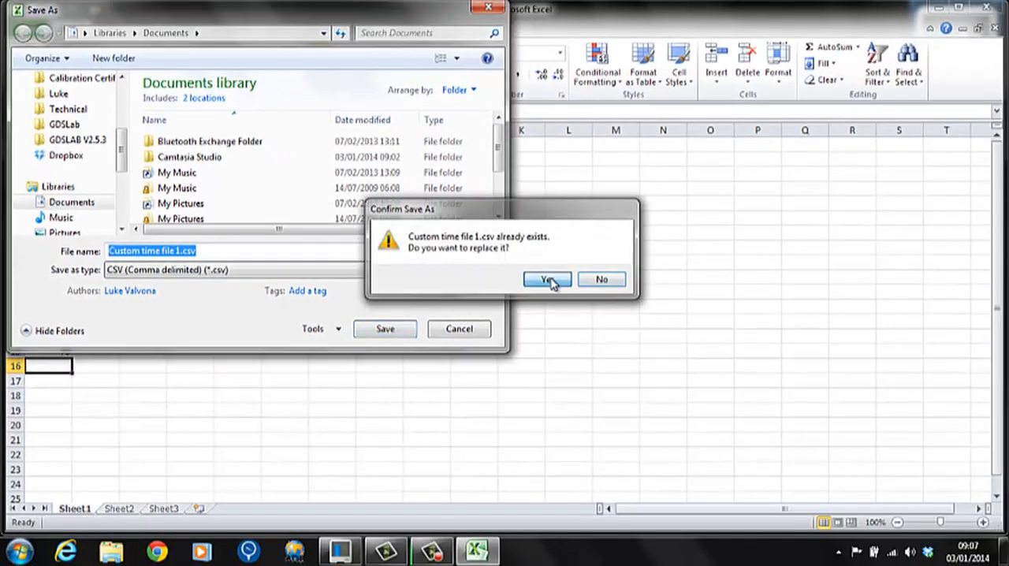
pyautogui.click(549, 282)
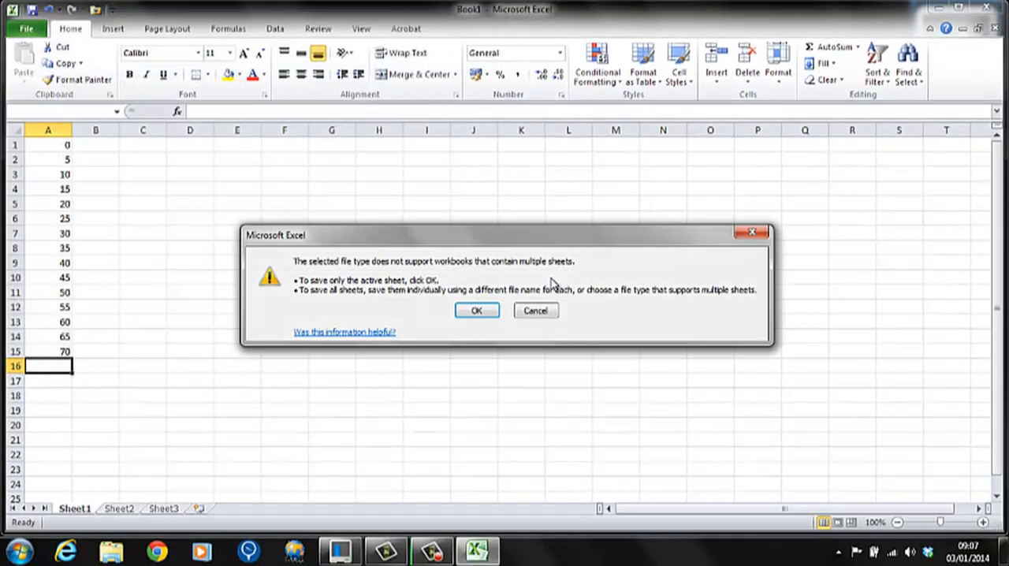
pyautogui.click(483, 309)
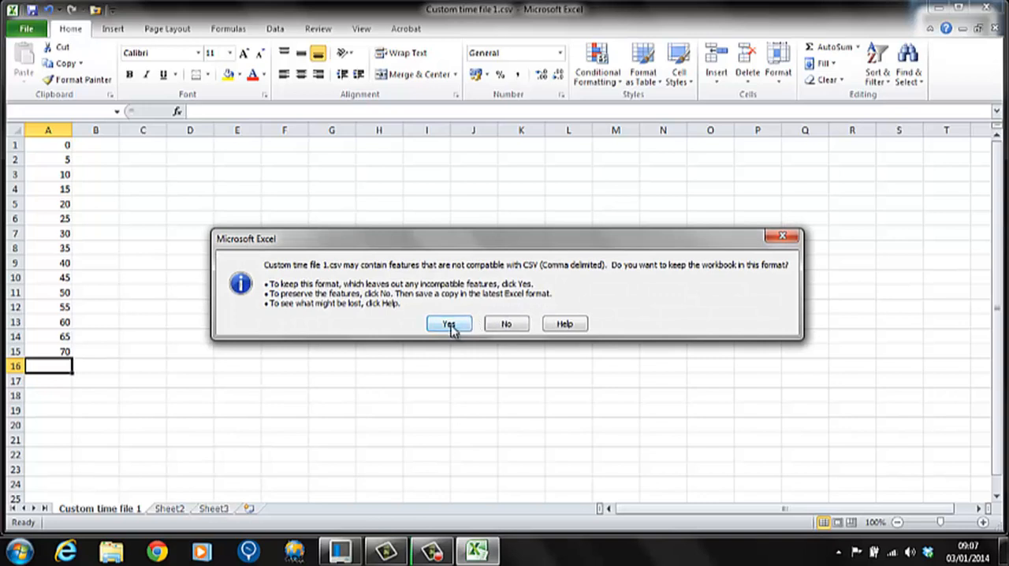
pyautogui.click(449, 324)
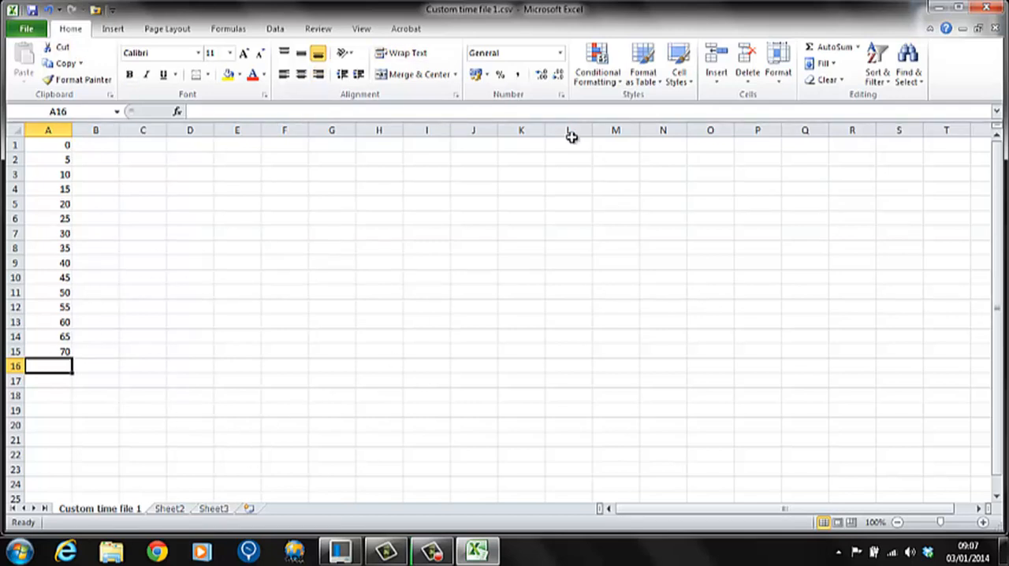
# Close Excel without saving again and open a blank Notepad document.
pyautogui.click(991, 8)
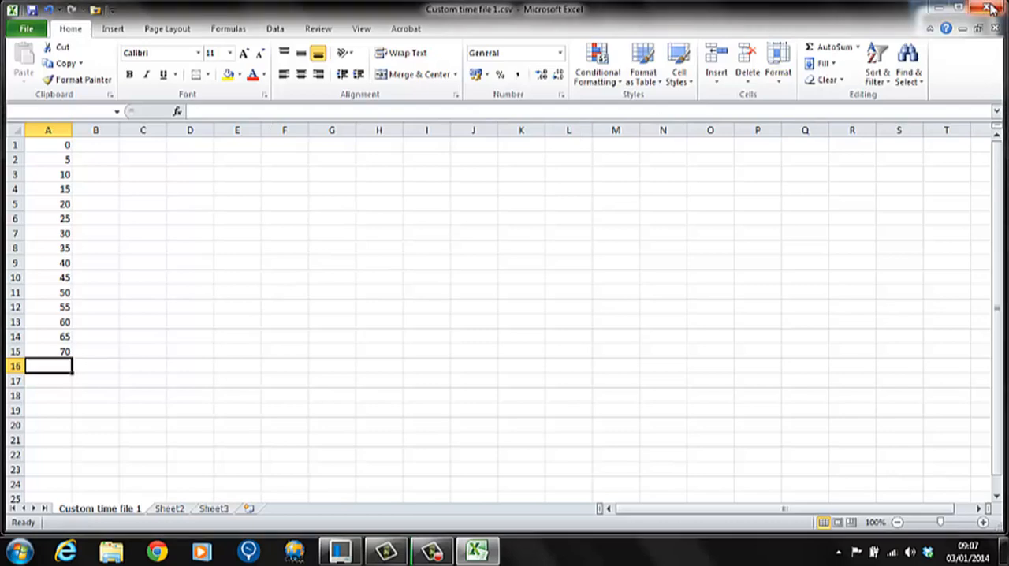
pyautogui.click(503, 294)
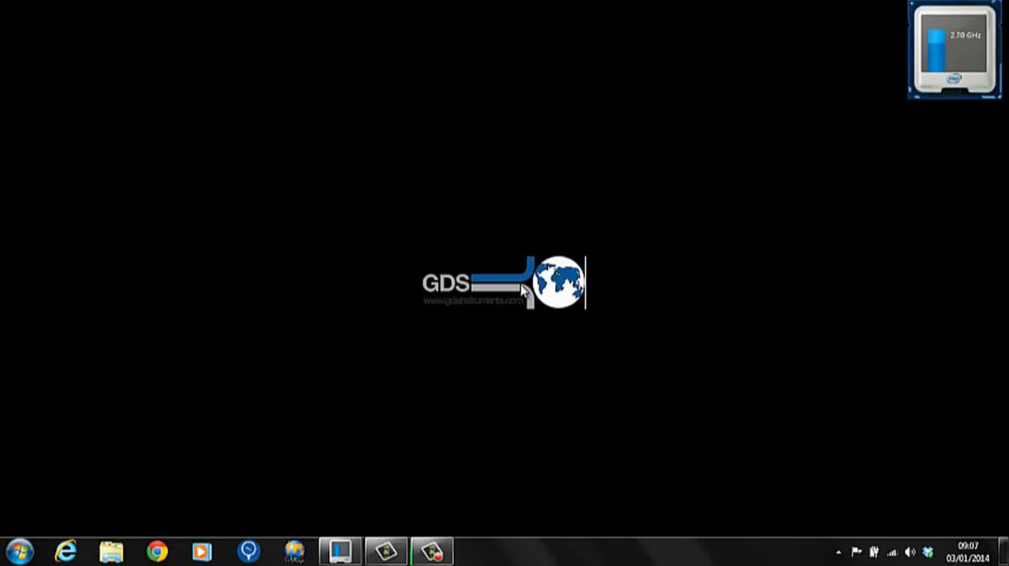
pyautogui.click(20, 551)
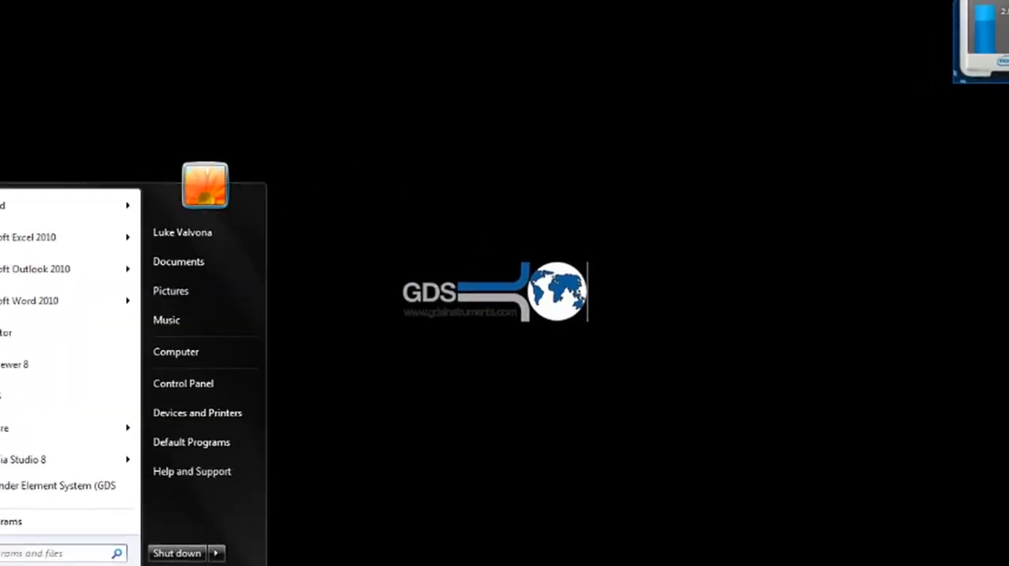
pyautogui.click(7, 206)
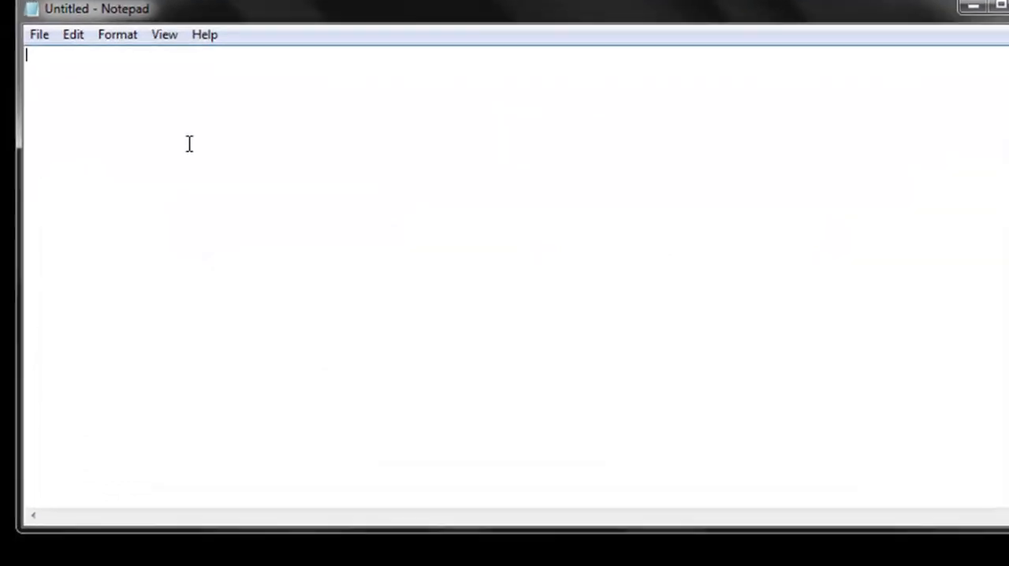
pyautogui.write('0 5')
pyautogui.press('BackSpace')
pyautogui.press('BackSpace')
pyautogui.press('BackSpace')
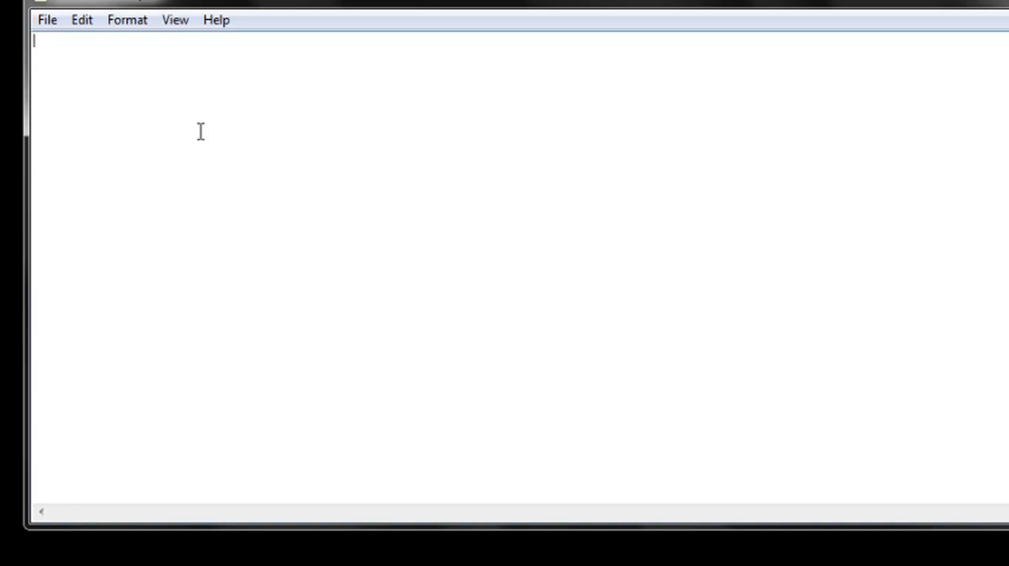
# Enter the values 0 to 60 in increments of 5 in the Notepad document, one value per line.
pyautogui.write('0 5 10 15 20 ')
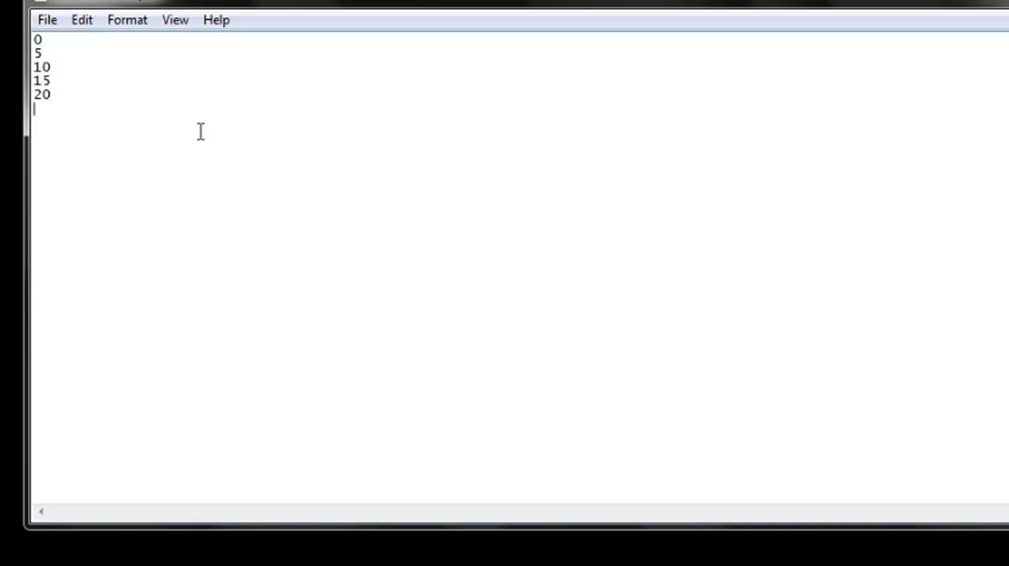
pyautogui.write('25 30 35')
pyautogui.press('Return')
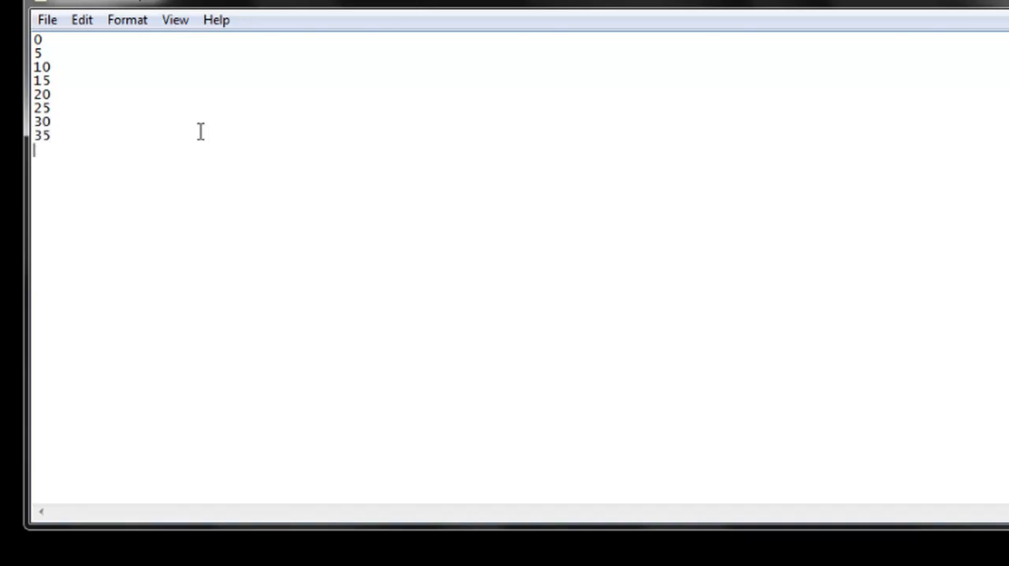
pyautogui.write('40')
pyautogui.press('Return')
pyautogui.write('45')
pyautogui.press('Return')
pyautogui.write('50')
pyautogui.press('Return')
pyautogui.write('55 ')
pyautogui.write('60')
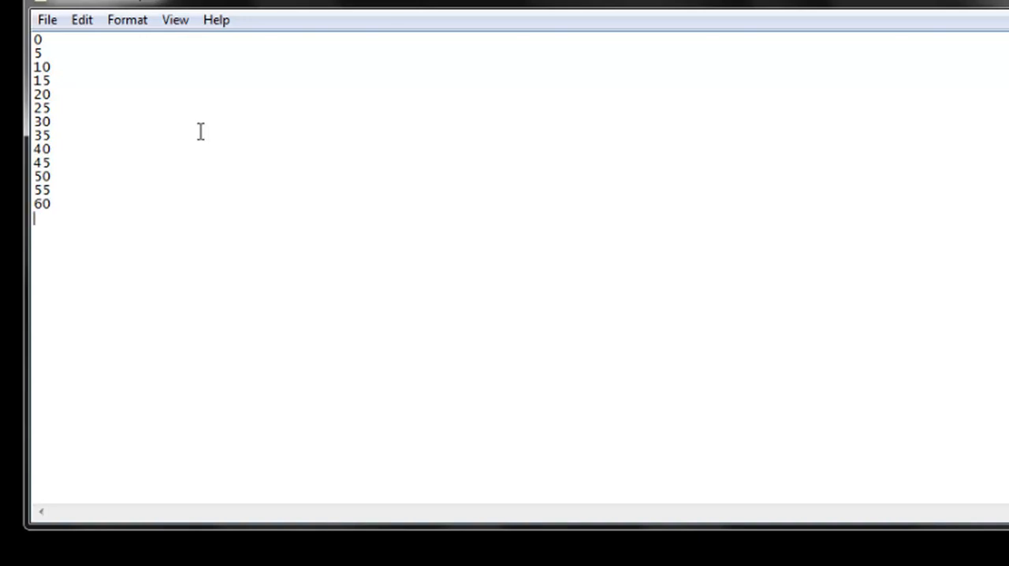
# Save the text as Custom time file 2.csv in the Documents library, replacing the existing file, and close Notepad.
pyautogui.click(45, 19)
pyautogui.click(95, 111)
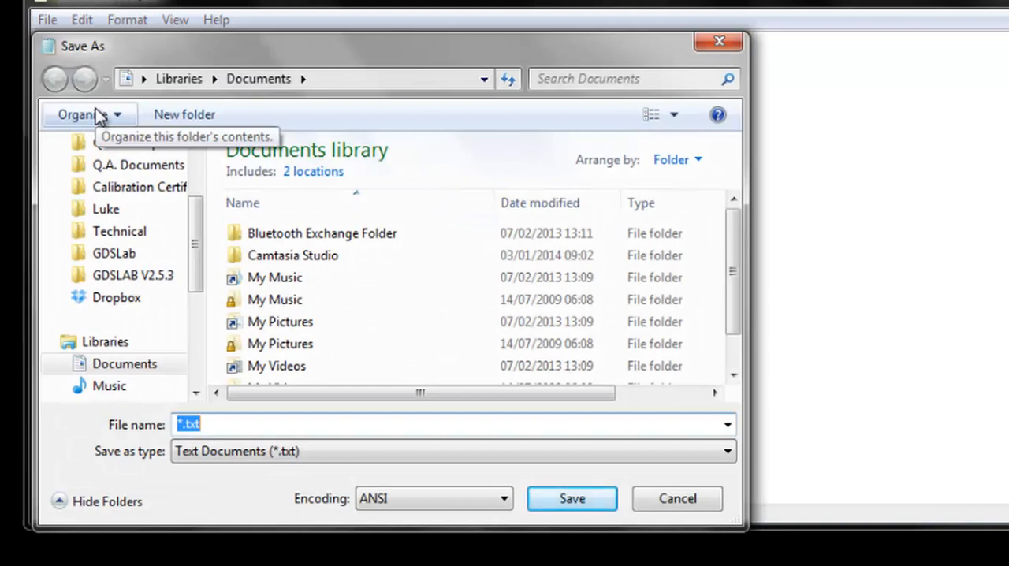
pyautogui.write('Custom time file 2.csv')
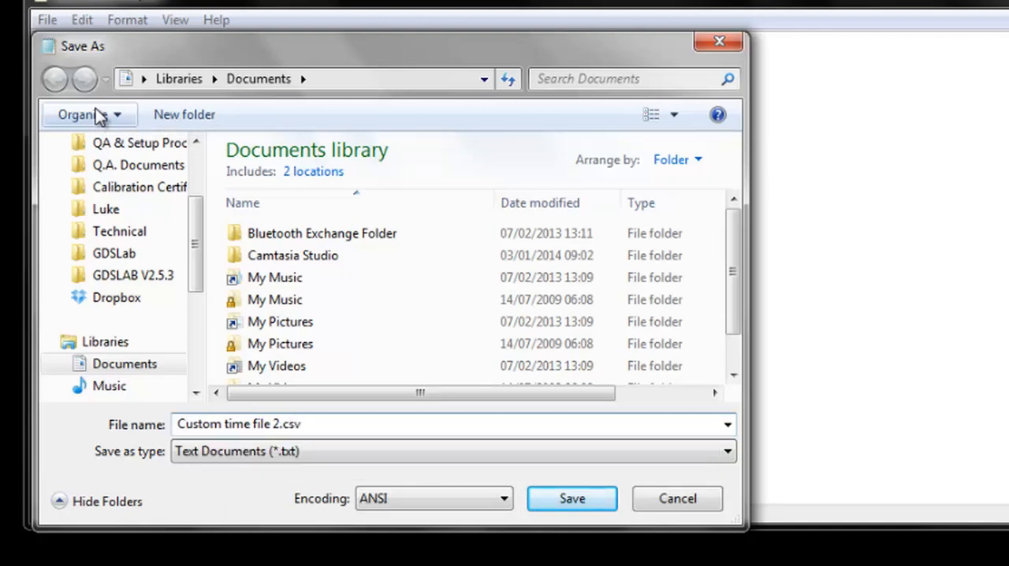
pyautogui.press('Return')
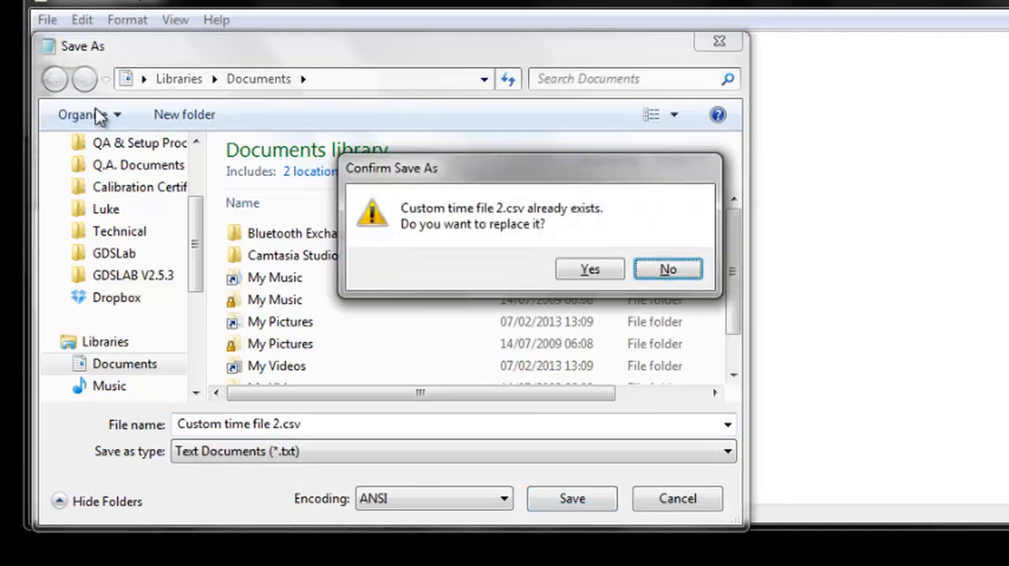
pyautogui.click(590, 269)
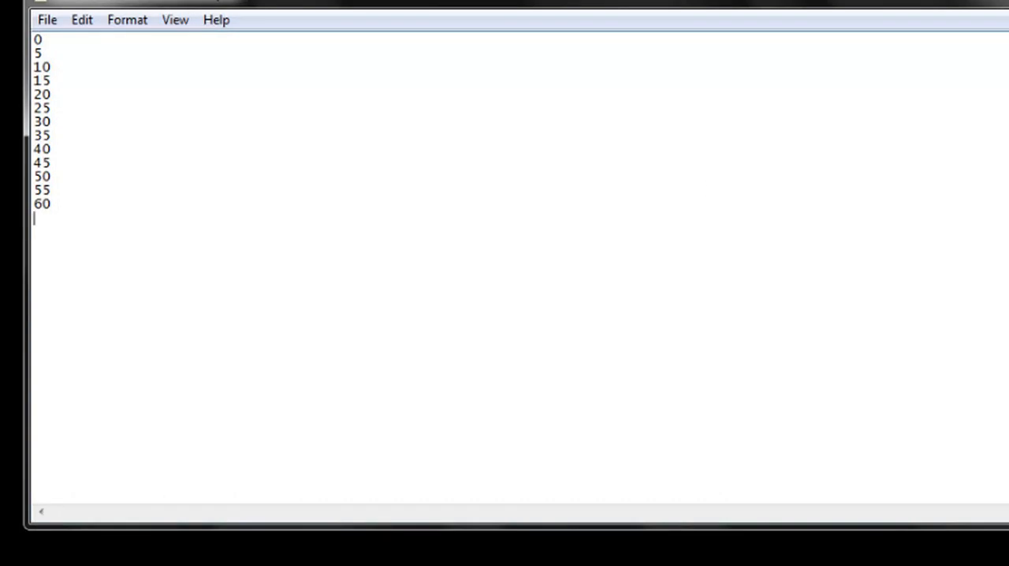
pyautogui.click(883, 80)
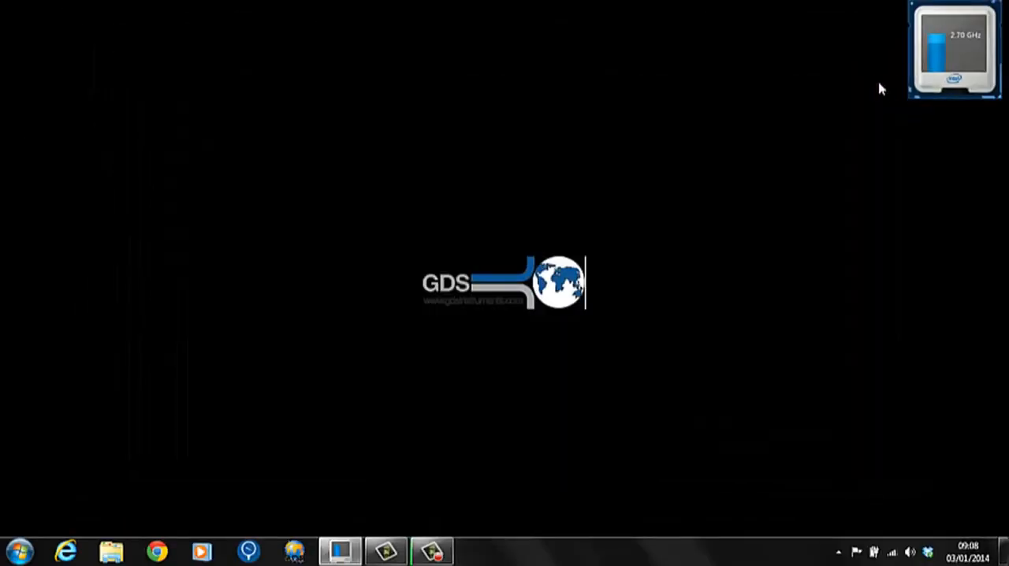
# Check Custom time file 1.csv and Custom time file 2.csv in the Documents library in Windows Explorer, and close the window.
pyautogui.click(111, 551)
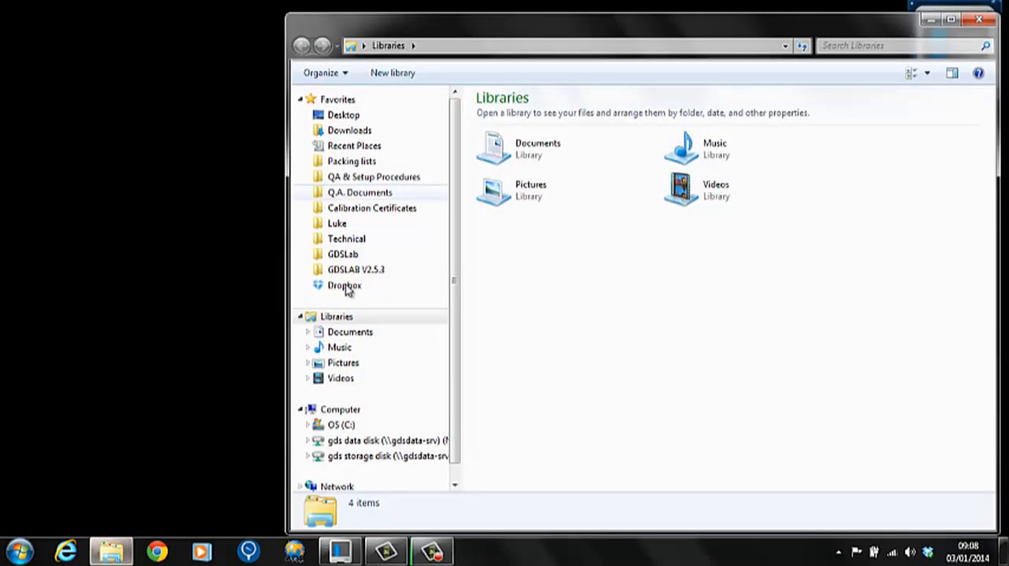
pyautogui.click(338, 336)
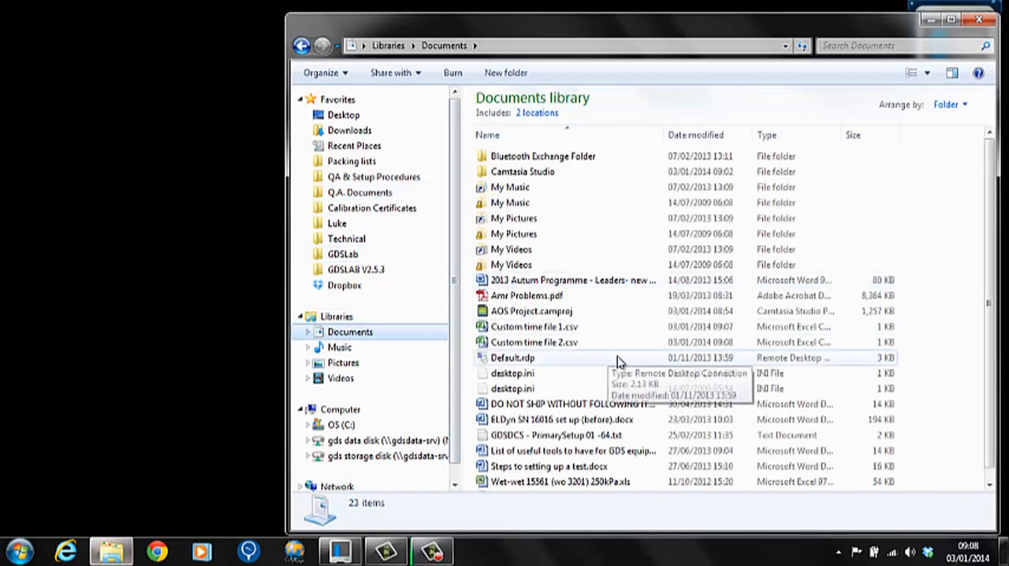
pyautogui.moveTo(613, 347); pyautogui.dragTo(588, 333)
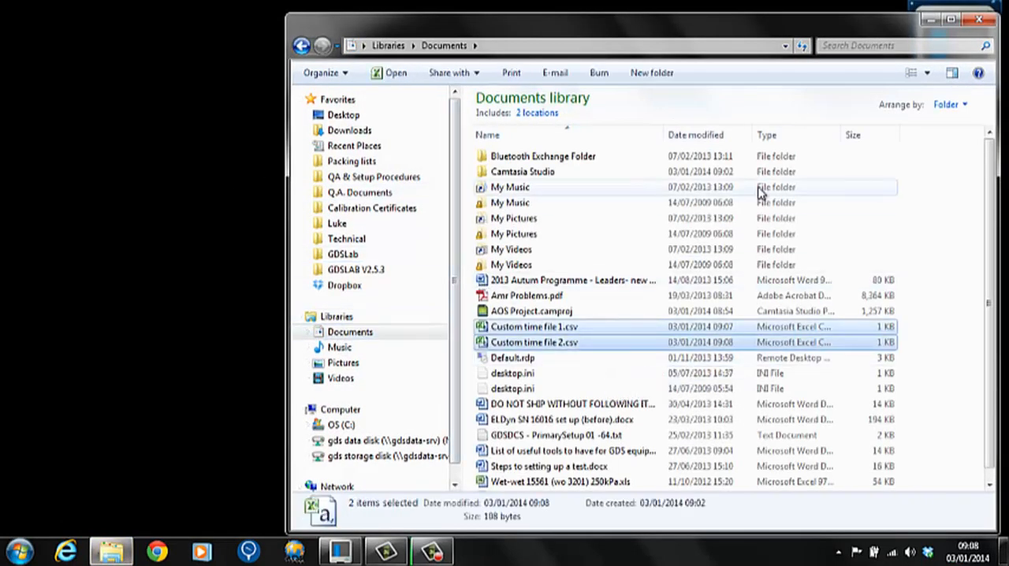
pyautogui.click(979, 20)
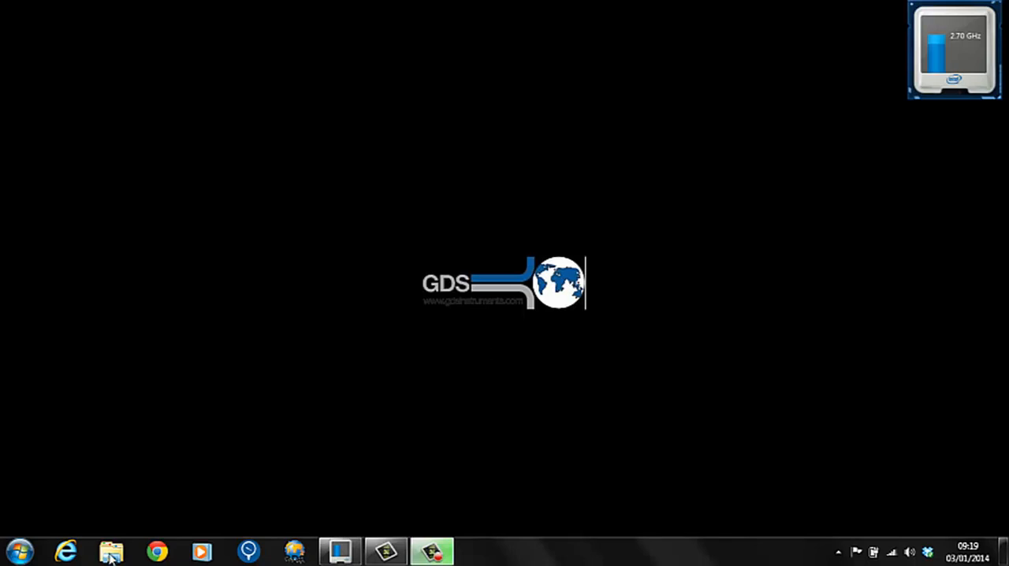
# Start Microsoft Excel and open Video Tutorial Test St1.gds from the C: drive's GDSLab folder, with All Files as the file type.
pyautogui.click(3, 556)
pyautogui.click(37, 232)
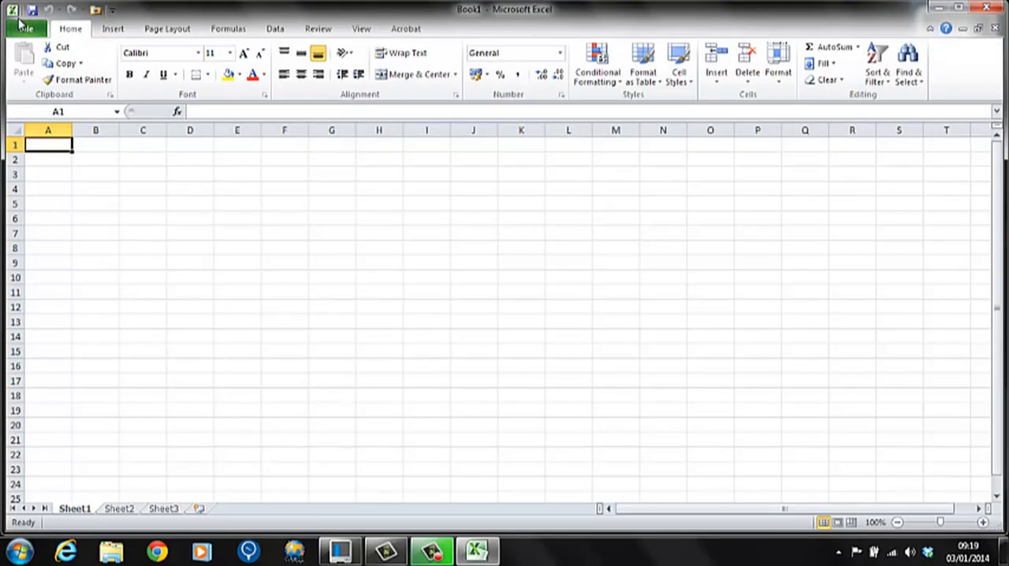
pyautogui.click(26, 29)
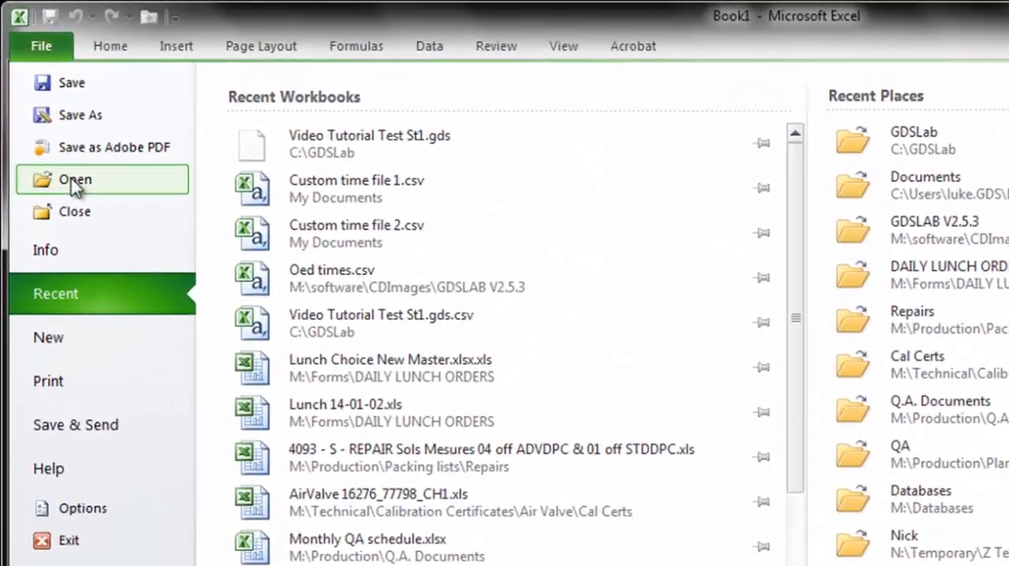
pyautogui.click(46, 116)
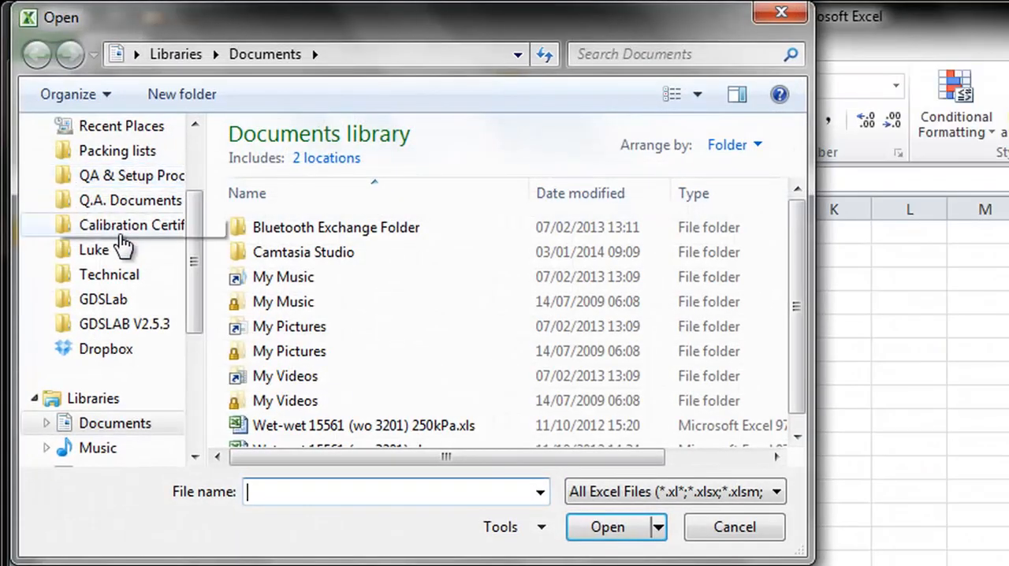
pyautogui.click(102, 299)
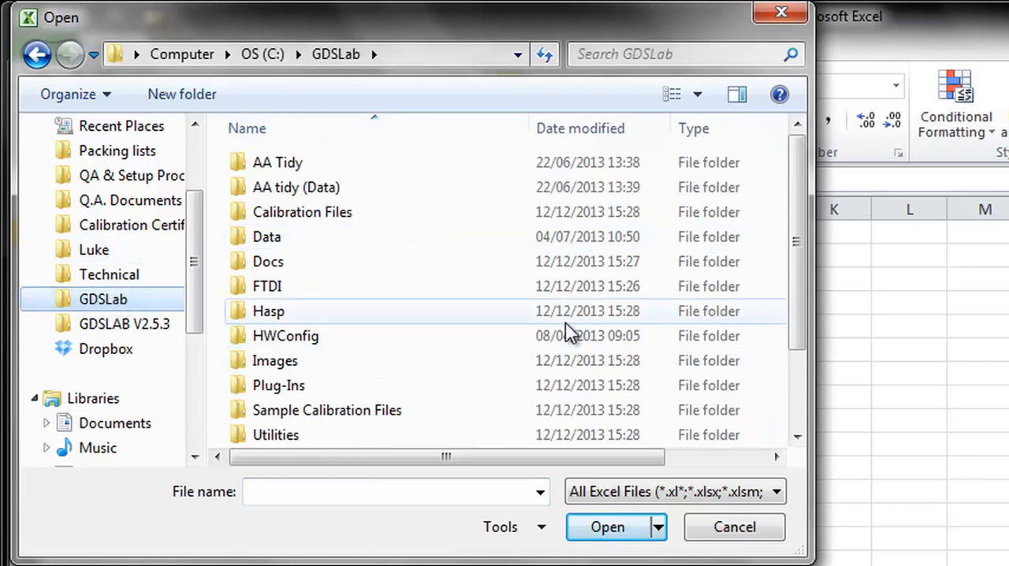
pyautogui.click(645, 496)
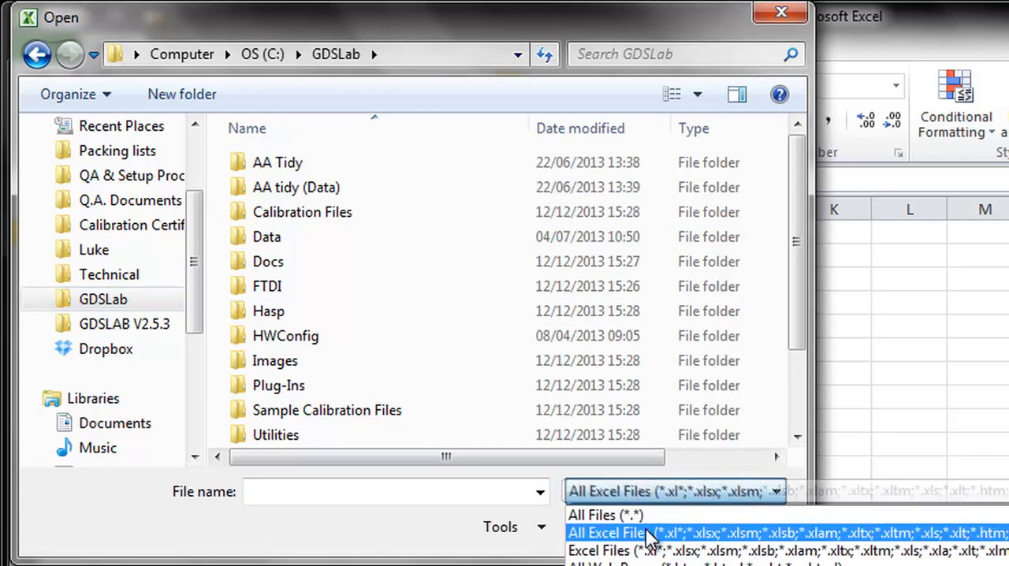
pyautogui.click(611, 514)
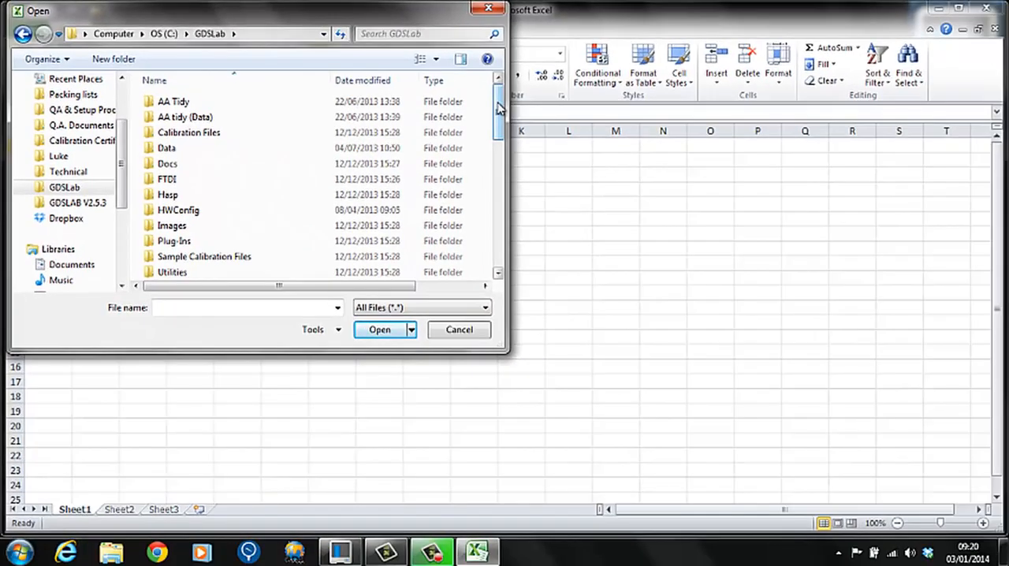
pyautogui.moveTo(498, 106); pyautogui.dragTo(500, 235)
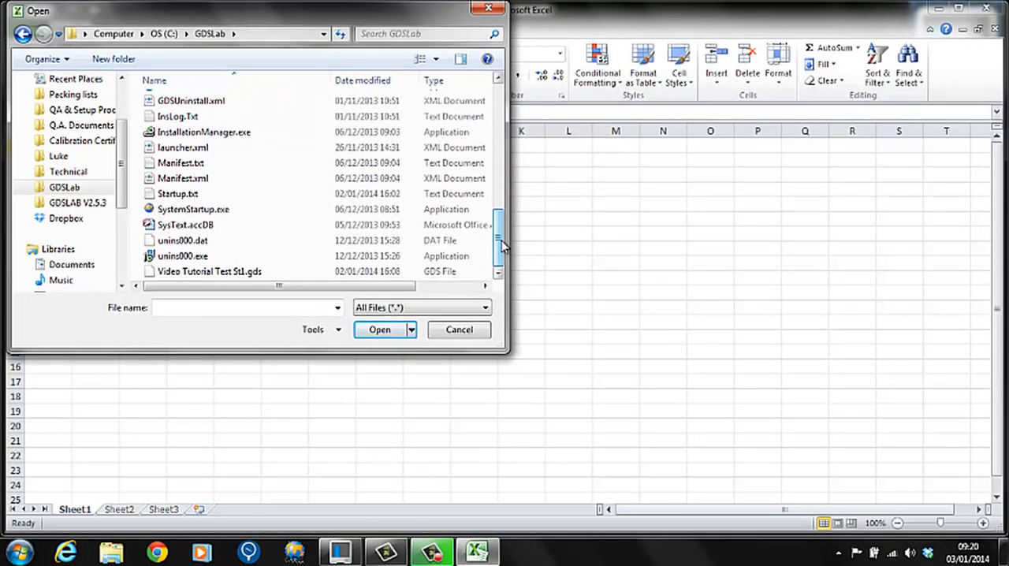
pyautogui.click(260, 273)
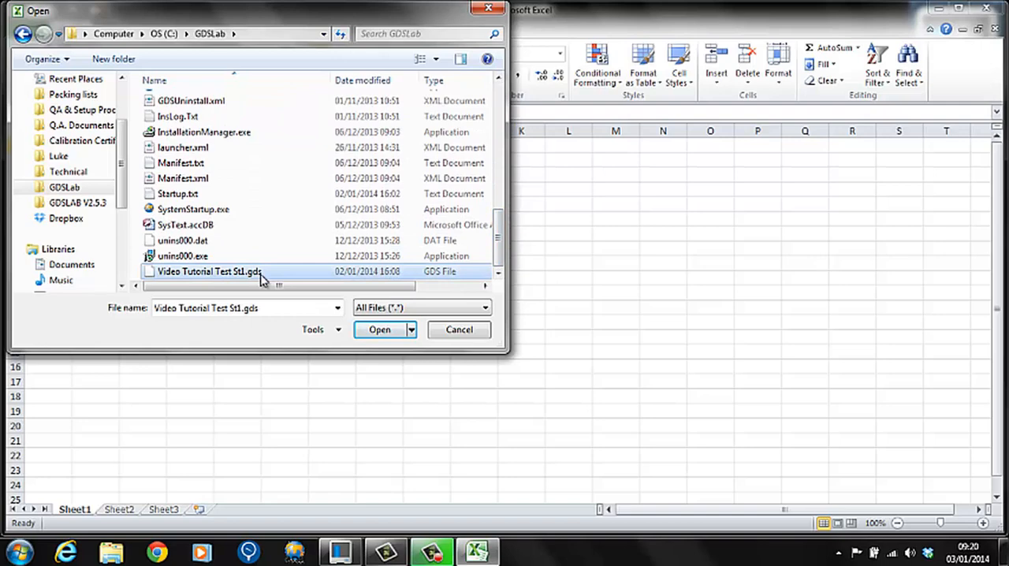
pyautogui.click(379, 330)
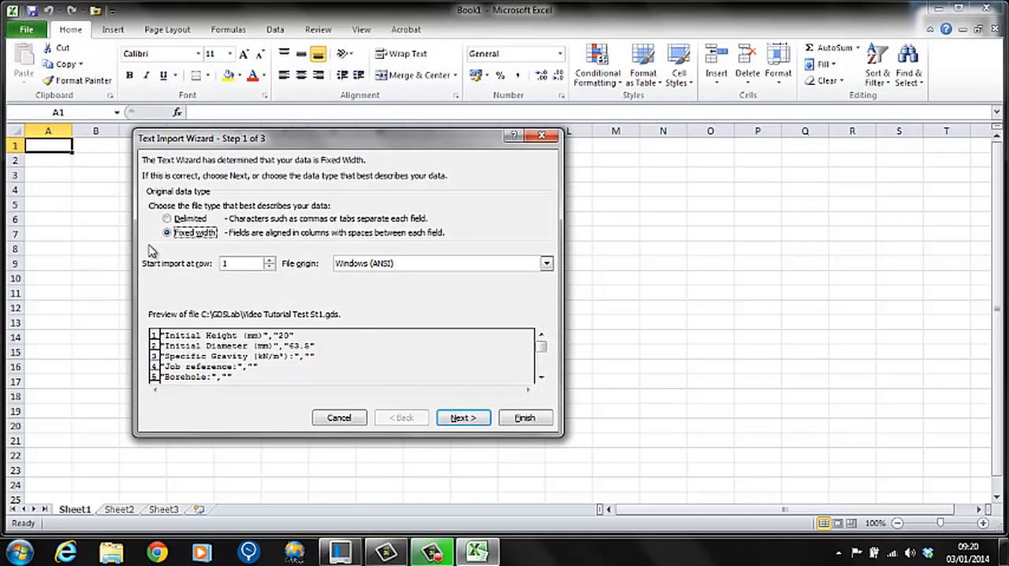
# Import the text file as delimited data with only Comma as the delimiter and the General column format.
pyautogui.click(166, 220)
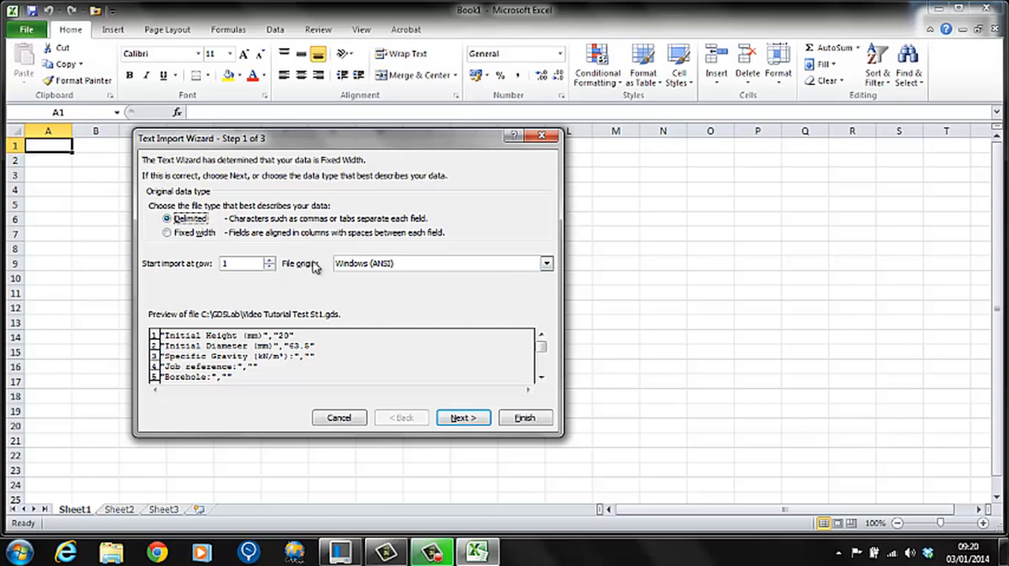
pyautogui.click(465, 418)
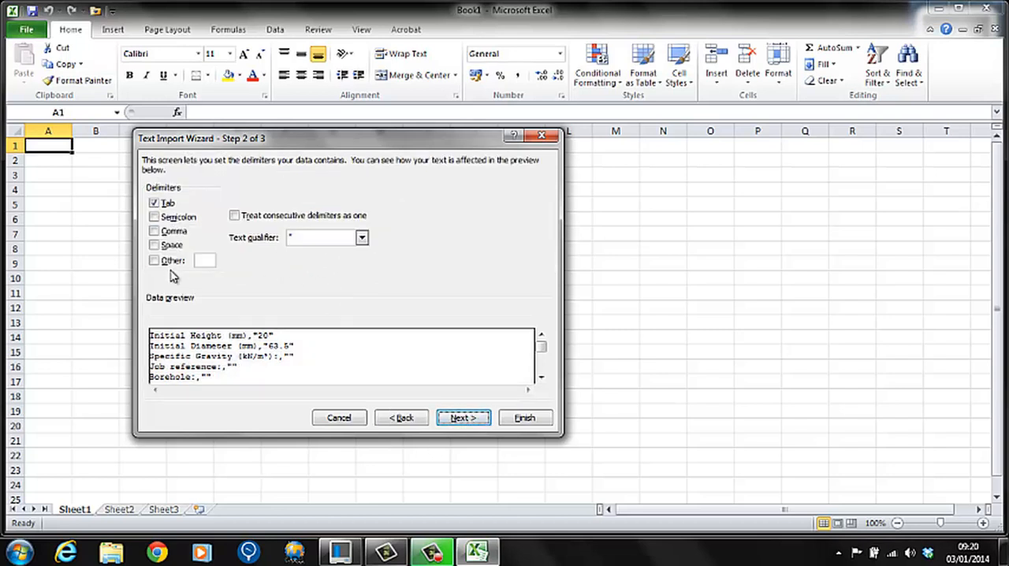
pyautogui.click(156, 233)
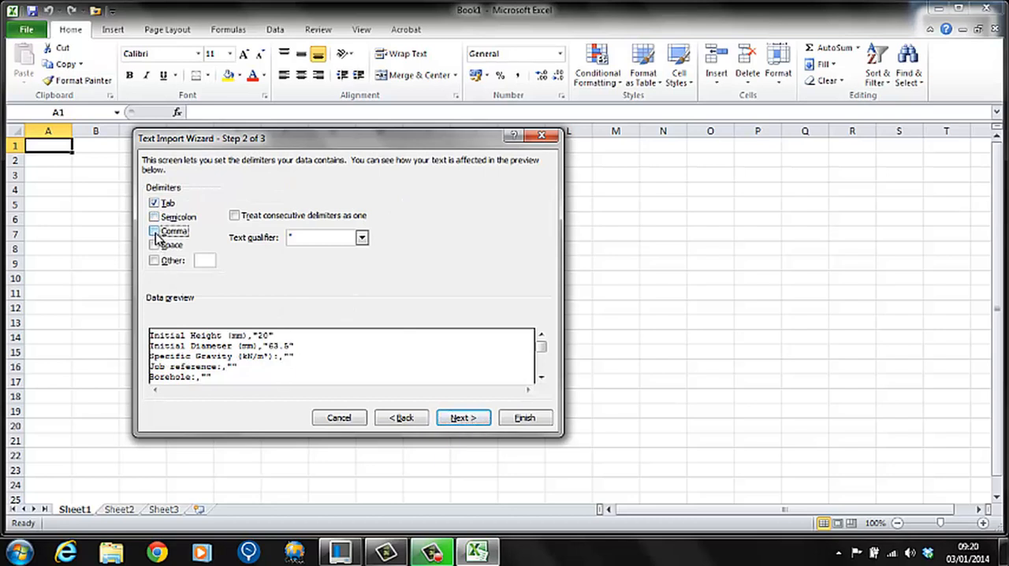
pyautogui.click(155, 233)
pyautogui.click(153, 204)
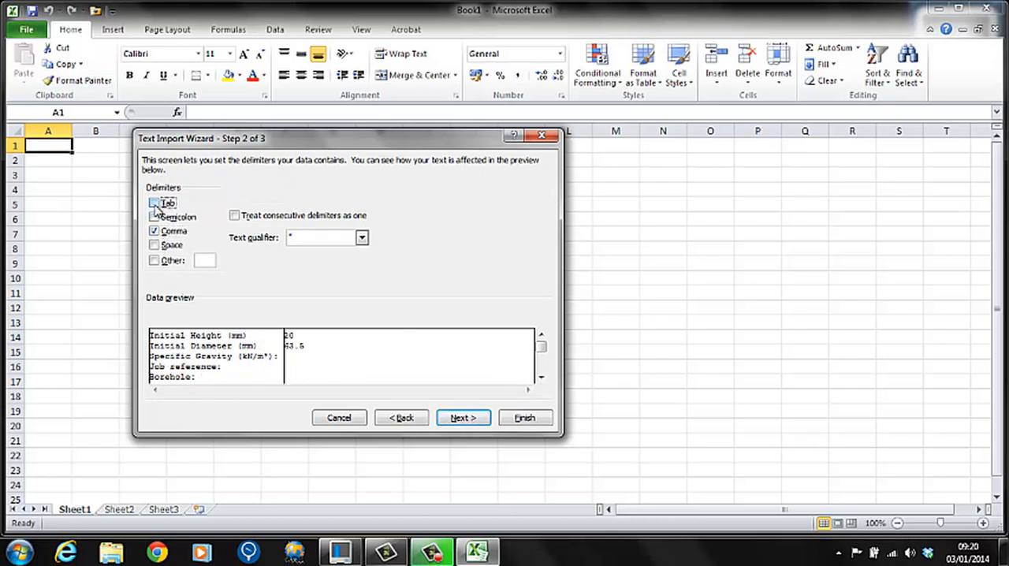
pyautogui.click(462, 418)
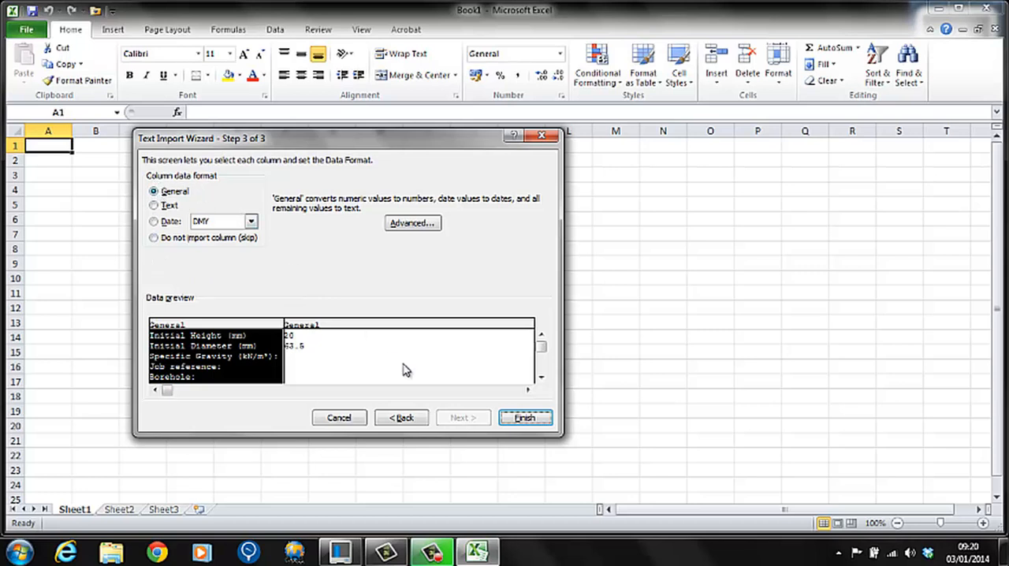
pyautogui.click(525, 418)
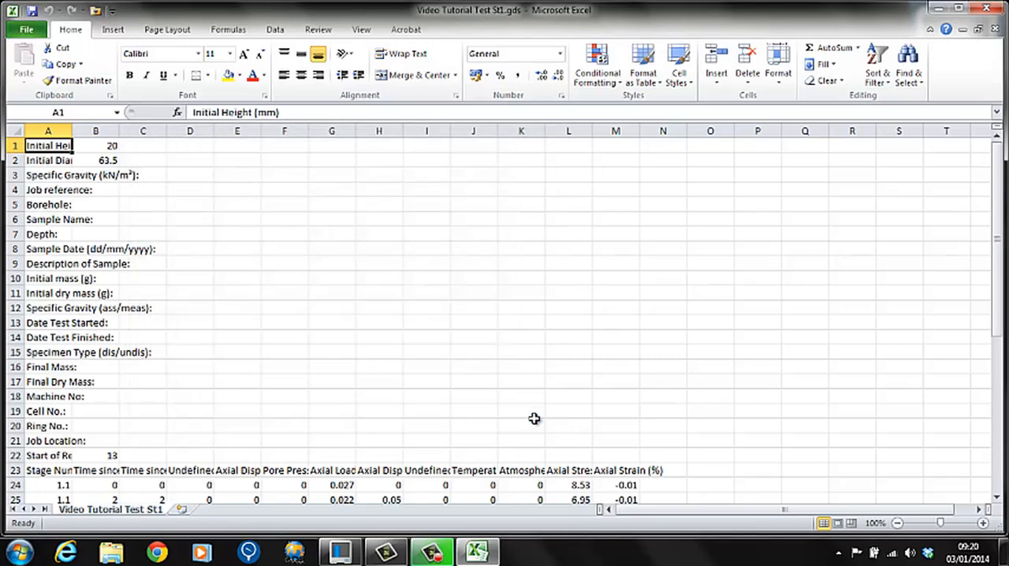
# Examine the imported test data, including the column headings in row 23 and the stage readings below them.
pyautogui.click(534, 423)
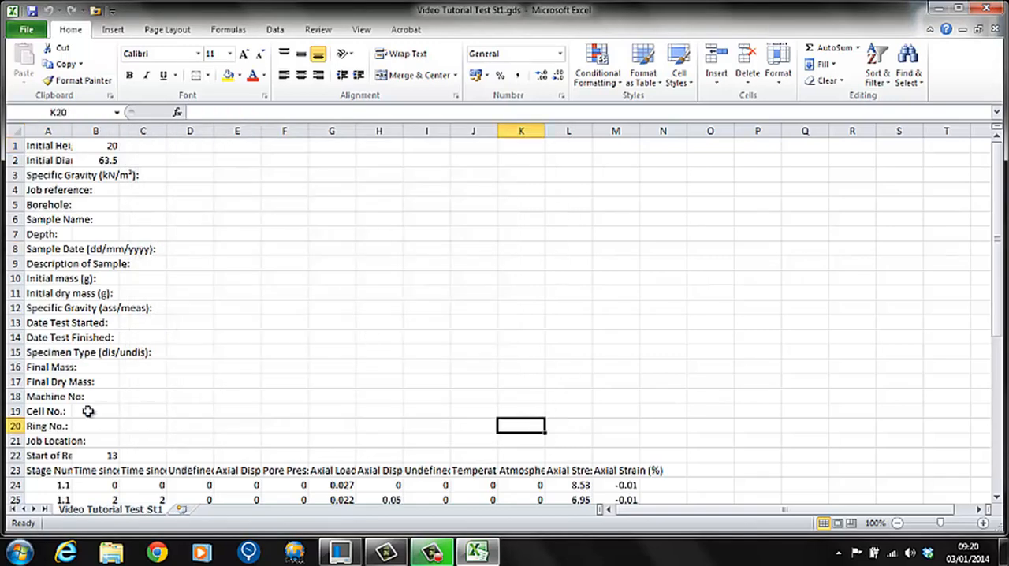
pyautogui.moveTo(998, 206); pyautogui.dragTo(1000, 378)
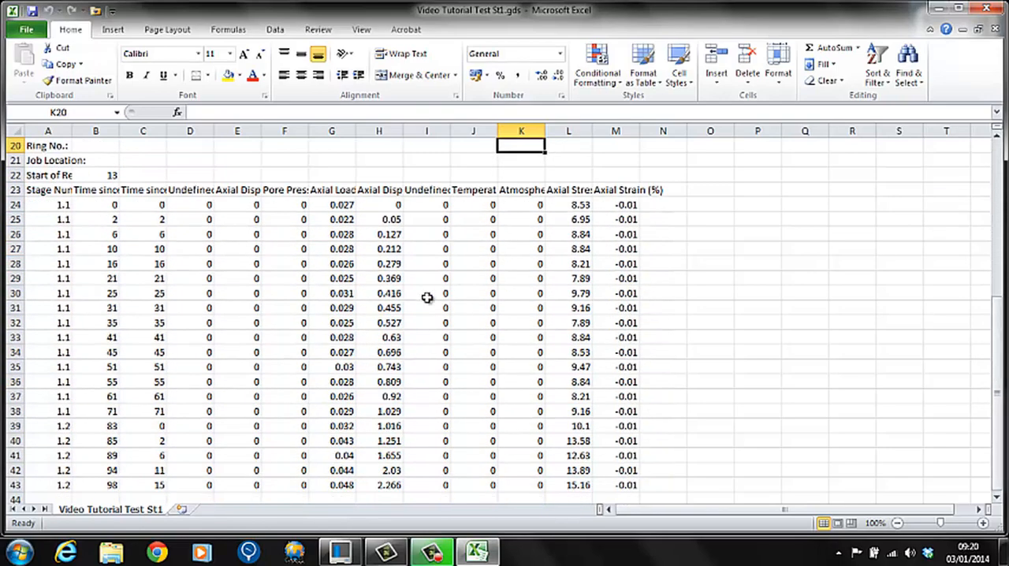
pyautogui.click(57, 191)
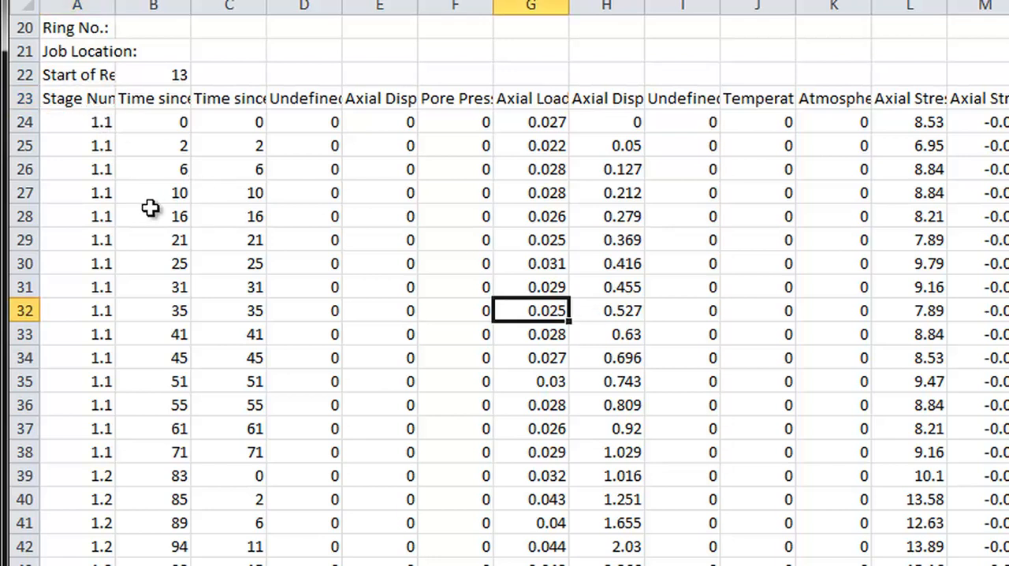
# Save the imported test data as an Excel Workbook (*.xlsx) named Video Test data 1 in the GDSLab folder, and close the program.
pyautogui.click(69, 125)
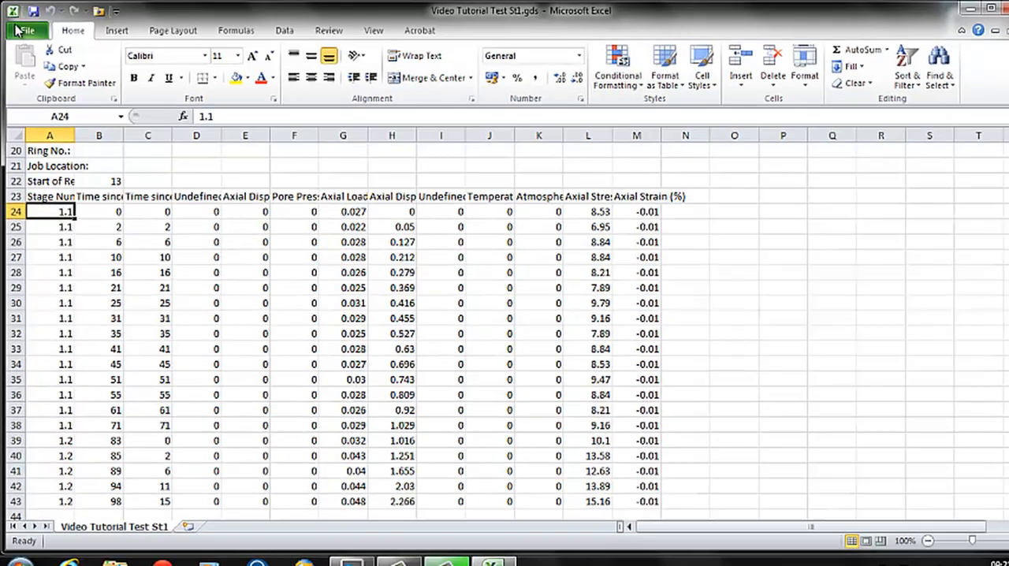
pyautogui.click(17, 29)
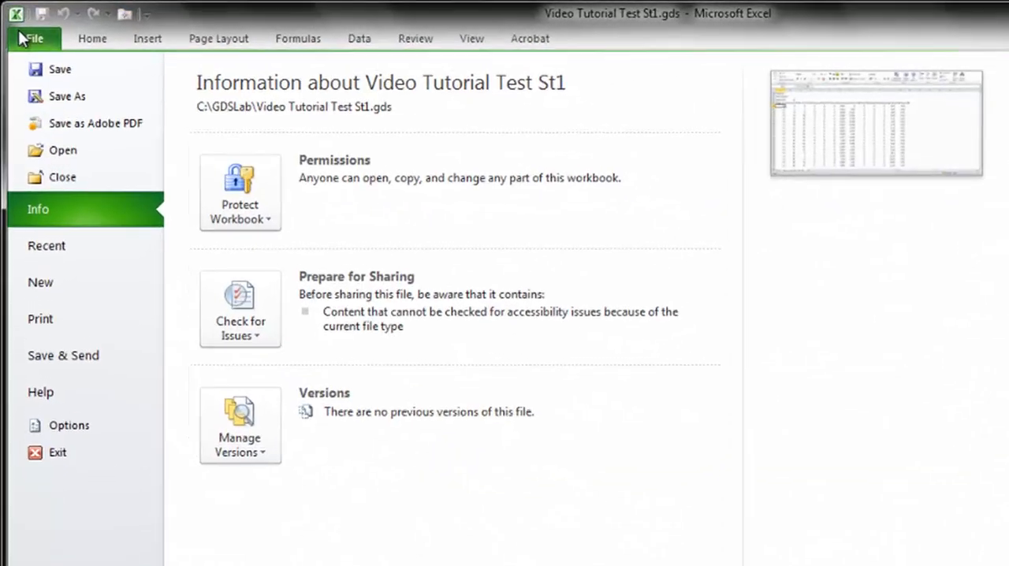
pyautogui.click(71, 110)
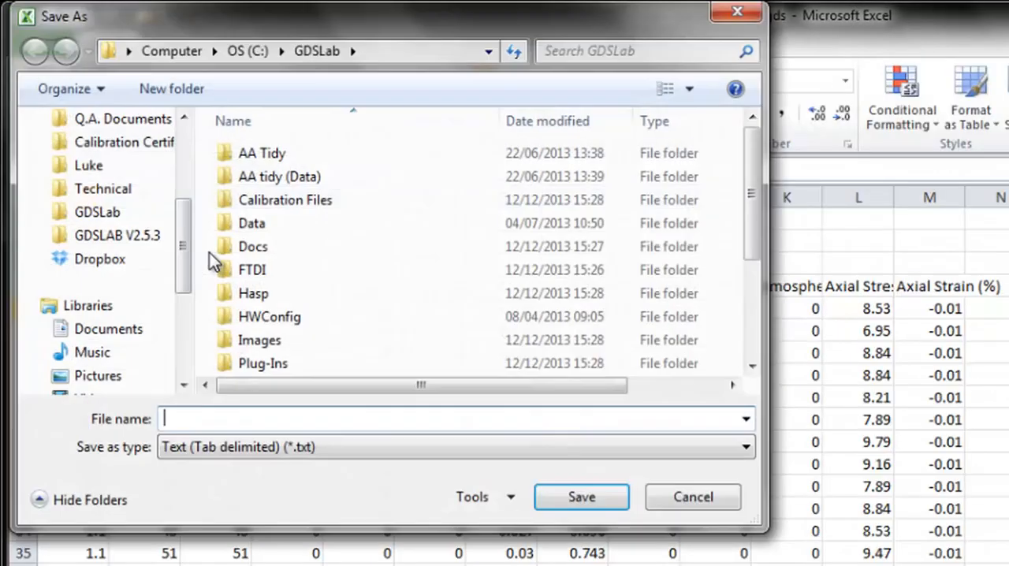
pyautogui.click(311, 446)
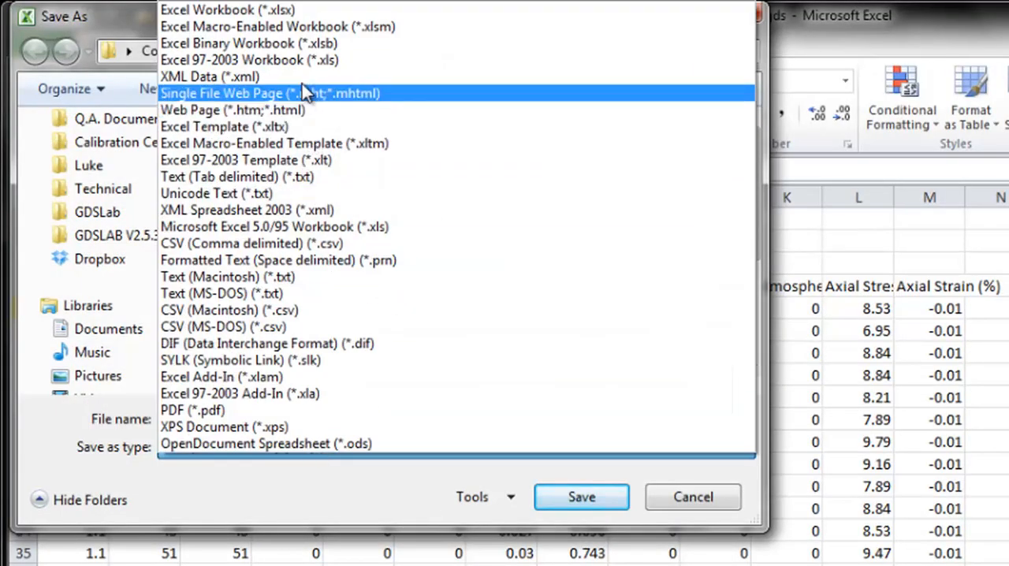
pyautogui.click(287, 8)
pyautogui.click(293, 411)
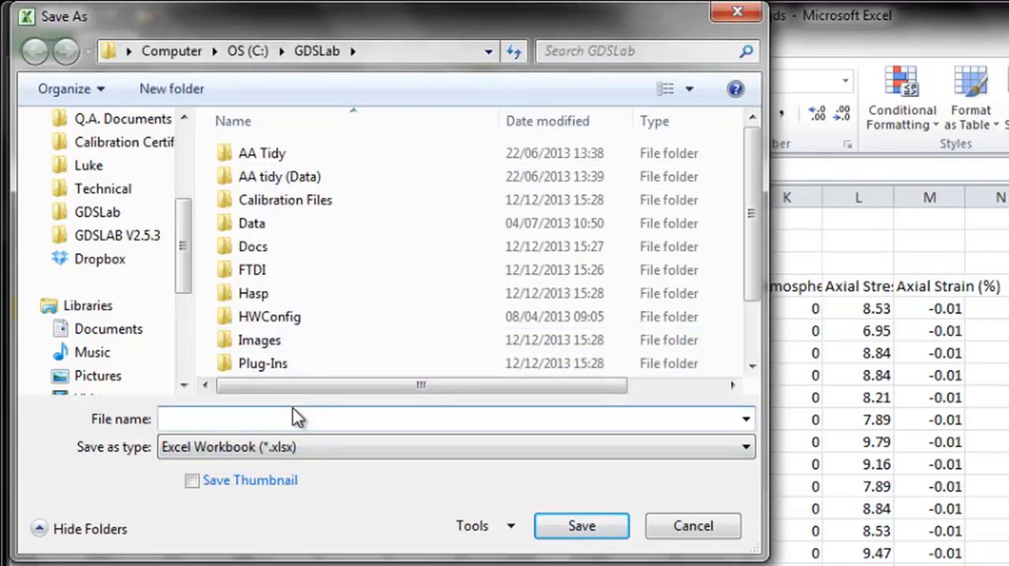
pyautogui.write('Video T')
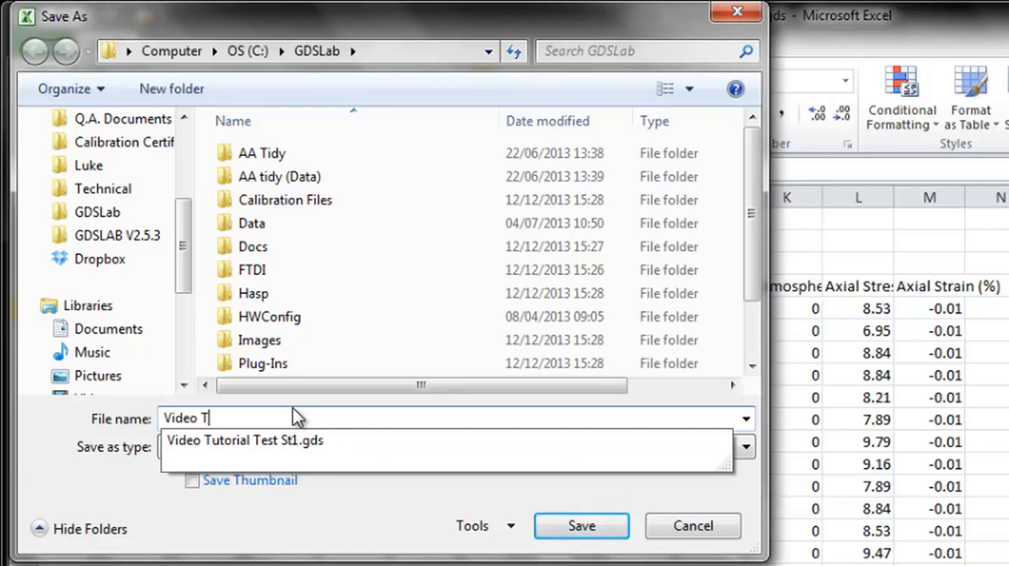
pyautogui.write('est data')
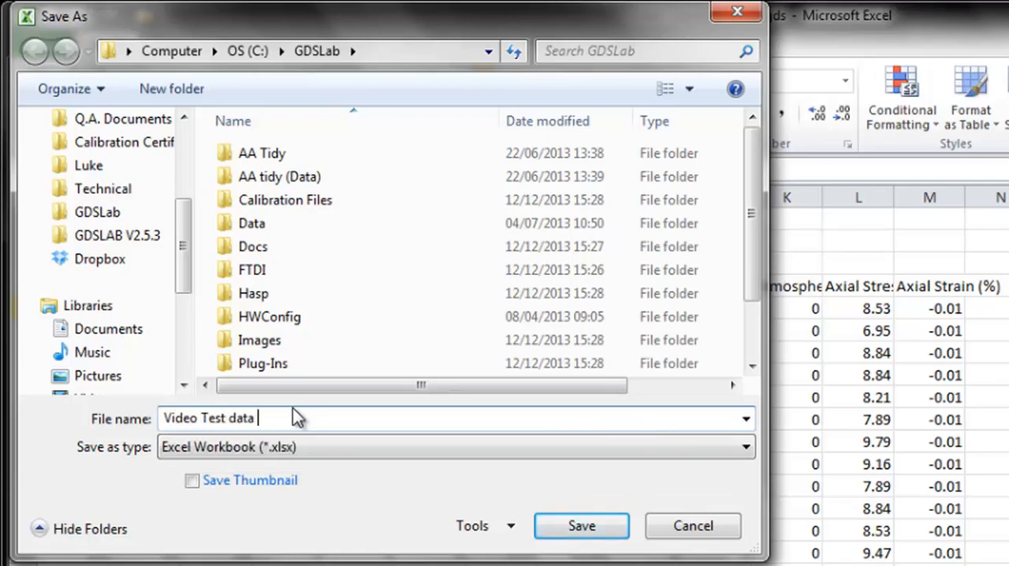
pyautogui.write(' 1')
pyautogui.click(581, 526)
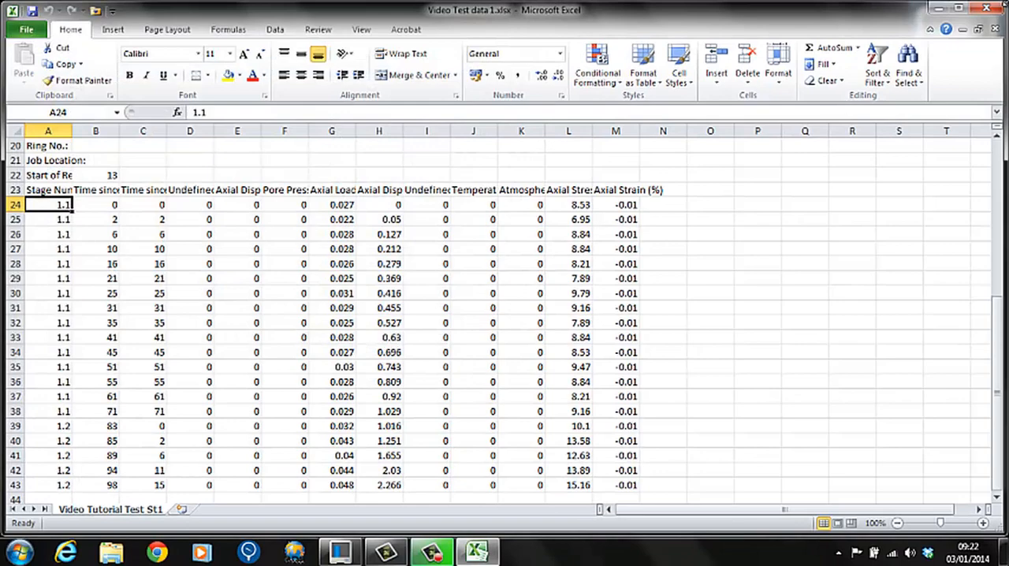
pyautogui.click(978, 14)
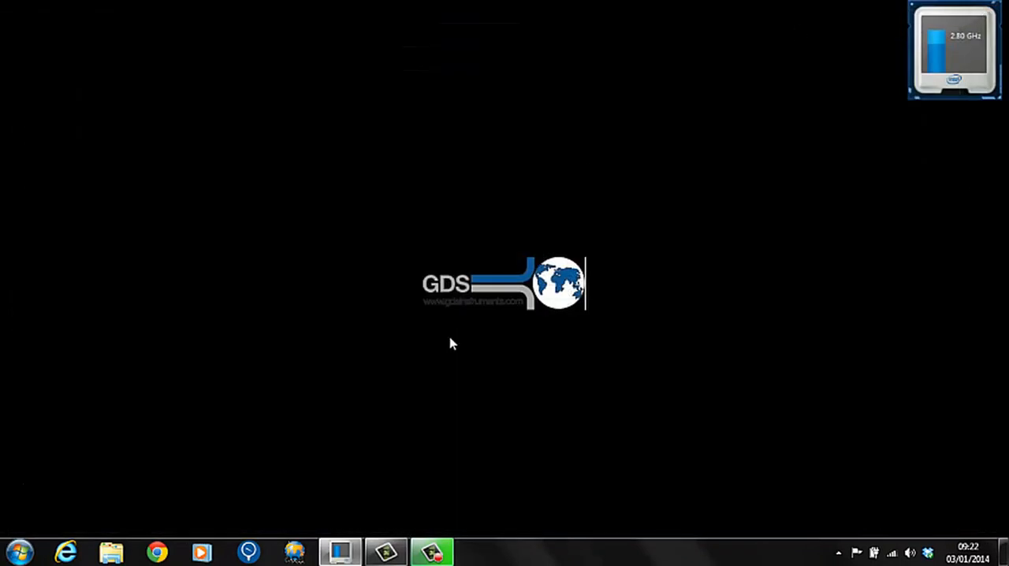